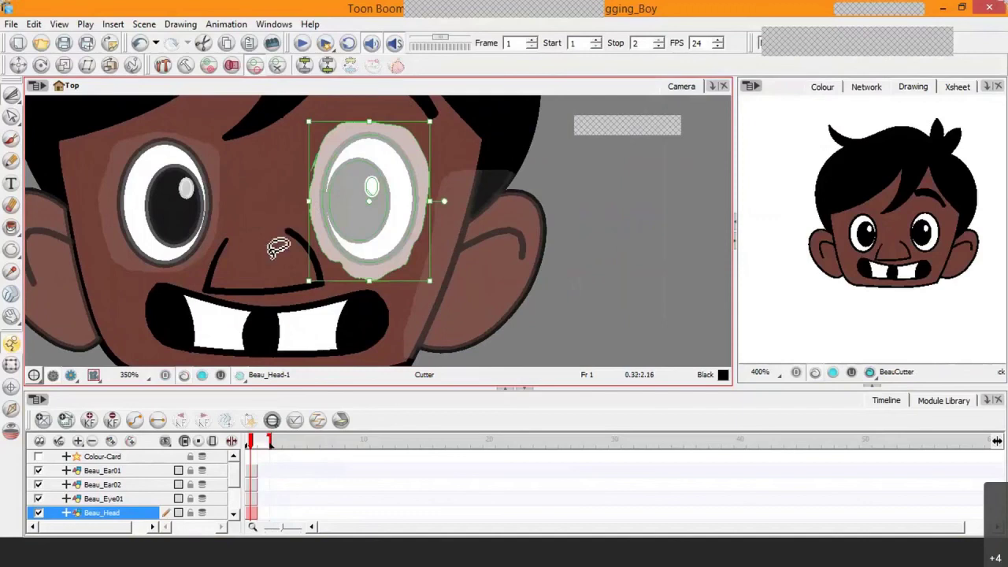
Step: Create a drawing layer named Beau_Eye02 from the selected artwork of the eye on the face's right side
{"action": "key", "text": "ctrl+shift+d"}
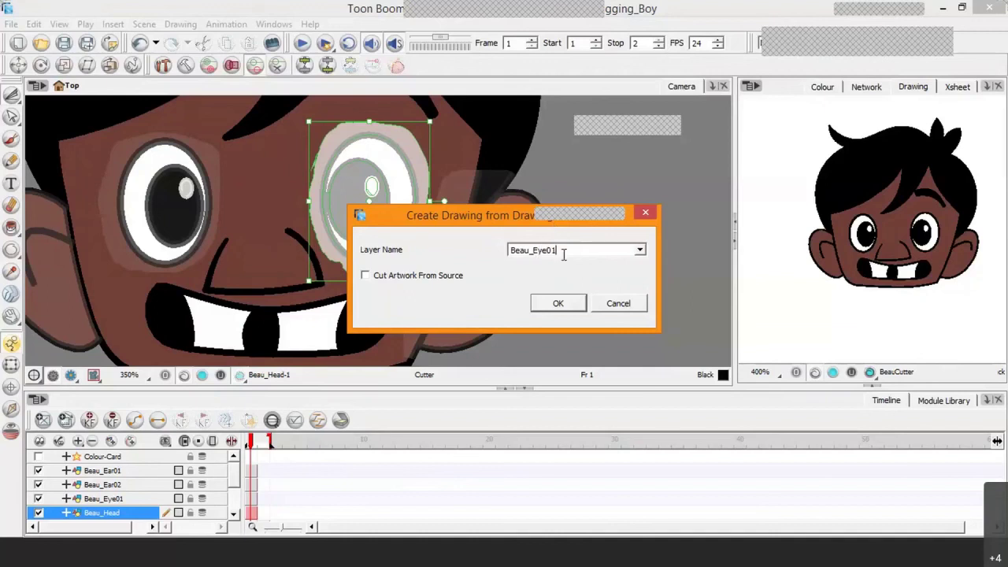
{"action": "key", "text": "BackSpace"}
{"action": "type", "text": "2"}
{"action": "left_click", "coordinate": [557, 309]}
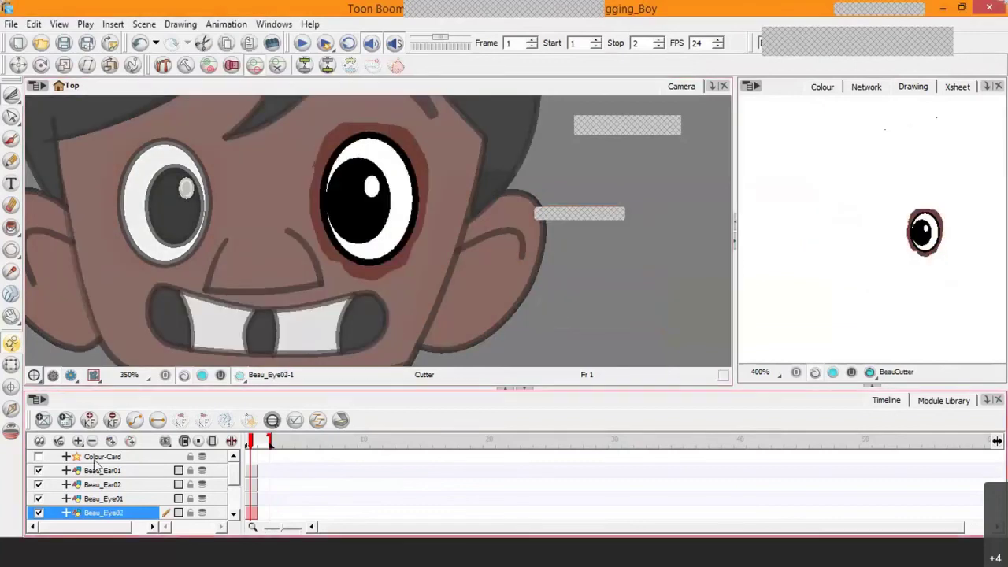
Step: Cut around the pupil in the Beau_Eye02 drawing and create a drawing layer named Beau_Pupil02 from that selection
{"action": "scroll", "coordinate": [126, 470], "scroll_direction": "down", "scroll_amount": 2}
{"action": "scroll", "coordinate": [126, 470], "scroll_direction": "up", "scroll_amount": 1}
{"action": "scroll", "coordinate": [126, 470], "scroll_direction": "up", "scroll_amount": 1}
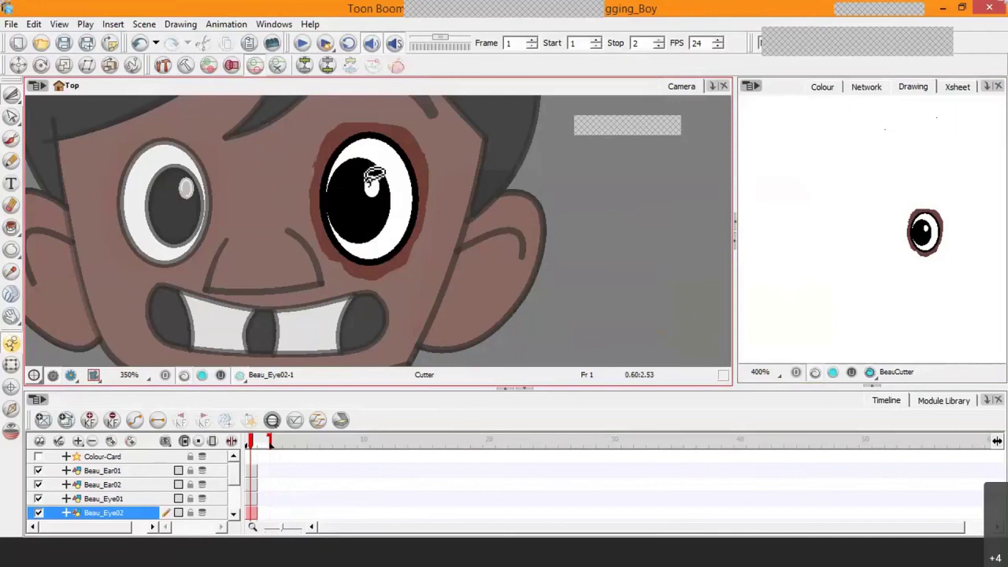
{"action": "mouse_move", "coordinate": [386, 157]}
{"action": "left_mouse_down"}
{"action": "mouse_move", "coordinate": [337, 152]}
{"action": "mouse_move", "coordinate": [326, 169]}
{"action": "mouse_move", "coordinate": [328, 223]}
{"action": "mouse_move", "coordinate": [363, 250]}
{"action": "mouse_move", "coordinate": [395, 240]}
{"action": "mouse_move", "coordinate": [405, 198]}
{"action": "mouse_move", "coordinate": [392, 153]}
{"action": "mouse_move", "coordinate": [381, 158]}
{"action": "left_mouse_up"}
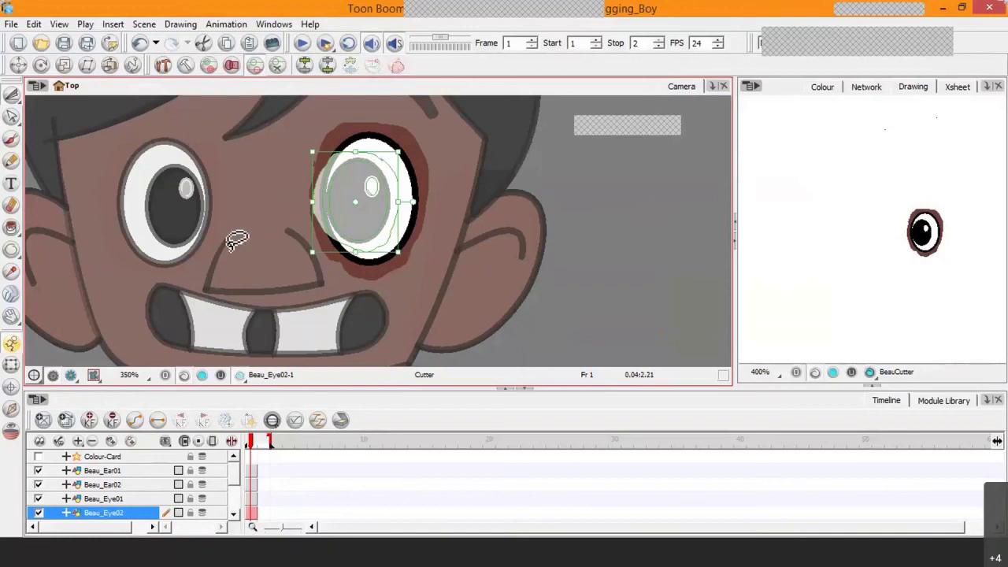
{"action": "key", "text": "F9"}
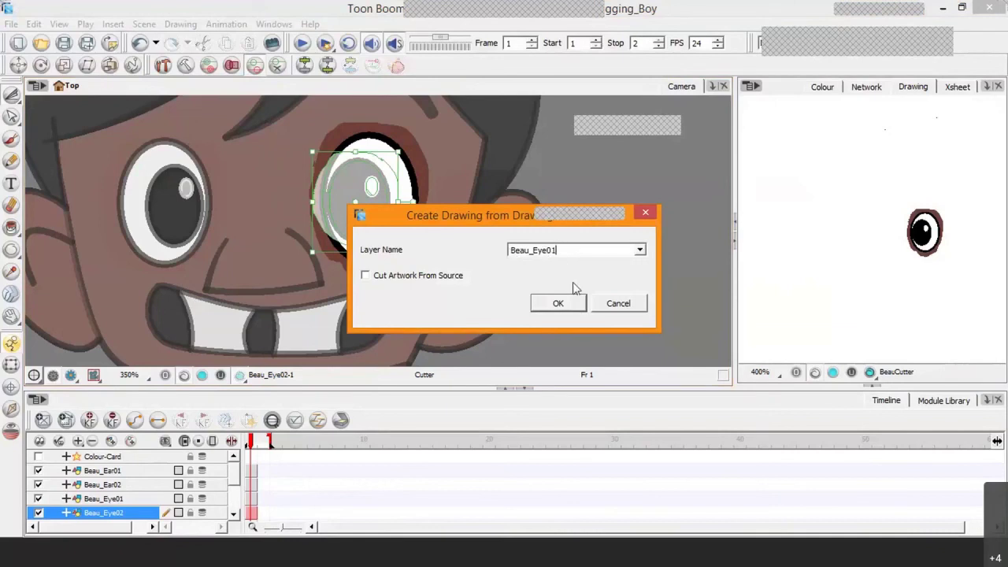
{"action": "key", "text": "BackSpace"}
{"action": "key", "text": "BackSpace"}
{"action": "key", "text": "BackSpace"}
{"action": "key", "text": "BackSpace"}
{"action": "key", "text": "BackSpace"}
{"action": "type", "text": "Pupil02"}
{"action": "left_click", "coordinate": [558, 303]}
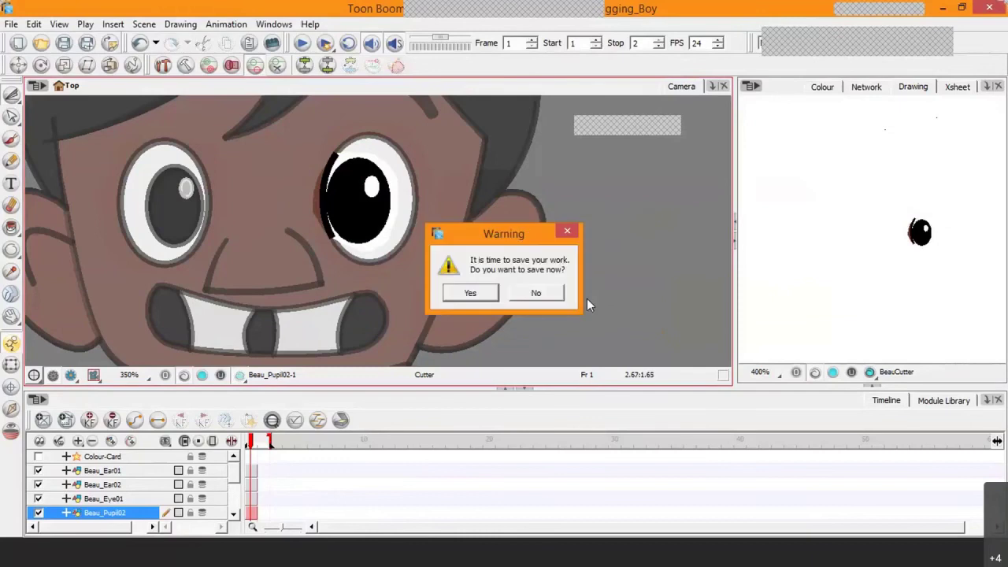
Step: Save the scene, and examine the Beau_Pupil02 and Beau_Eye02 drawings up close in the Drawing view
{"action": "left_click", "coordinate": [470, 293]}
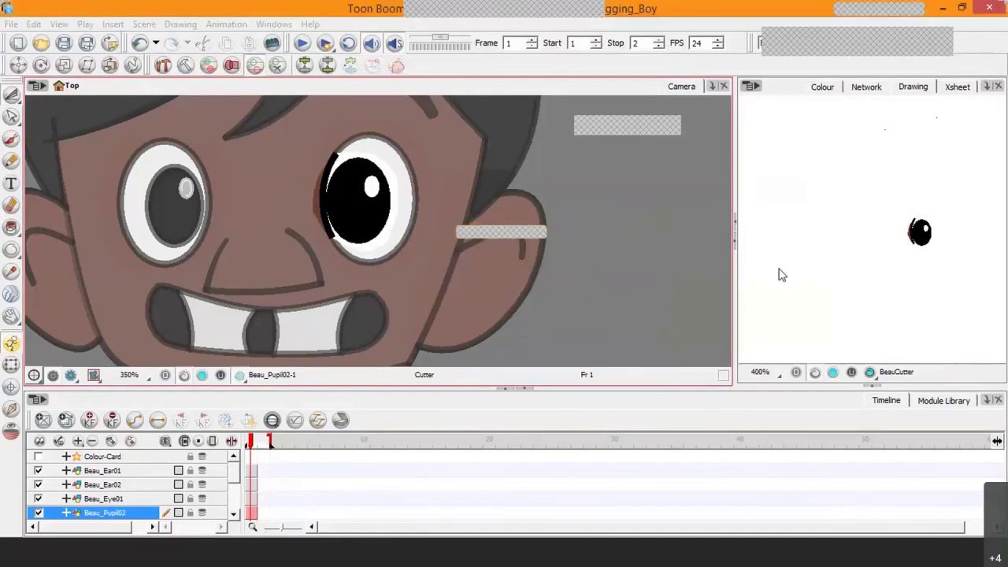
{"action": "left_click", "coordinate": [882, 274]}
{"action": "key", "text": "2"}
{"action": "key", "text": "2"}
{"action": "key", "text": "space"}
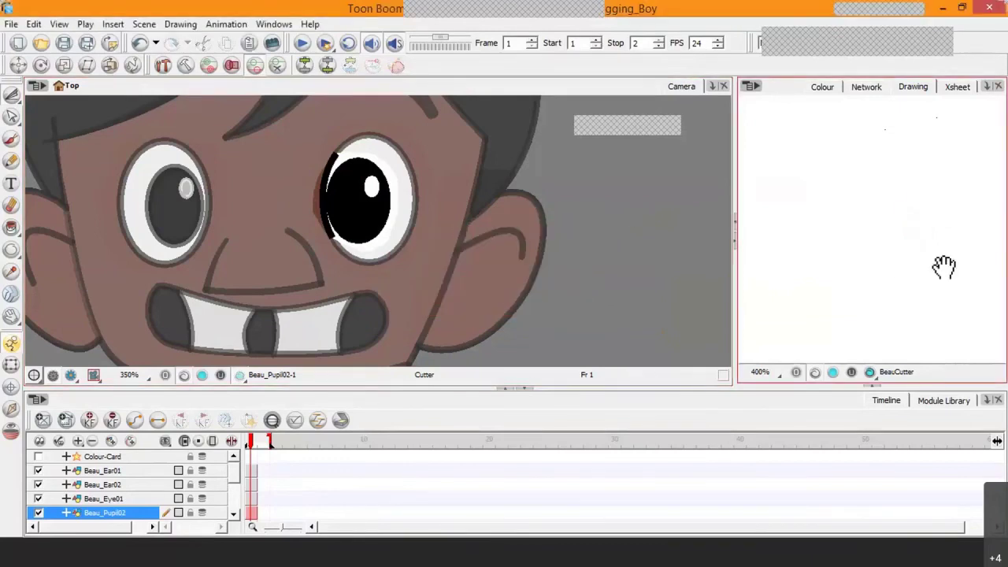
{"action": "left_click_drag", "start_coordinate": [944, 267], "coordinate": [766, 244]}
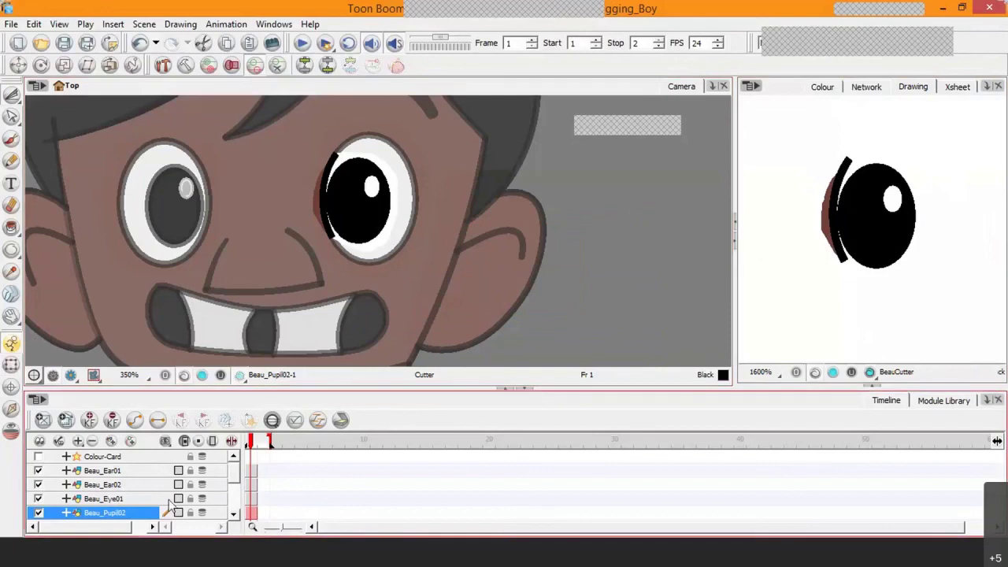
{"action": "left_click", "coordinate": [234, 515]}
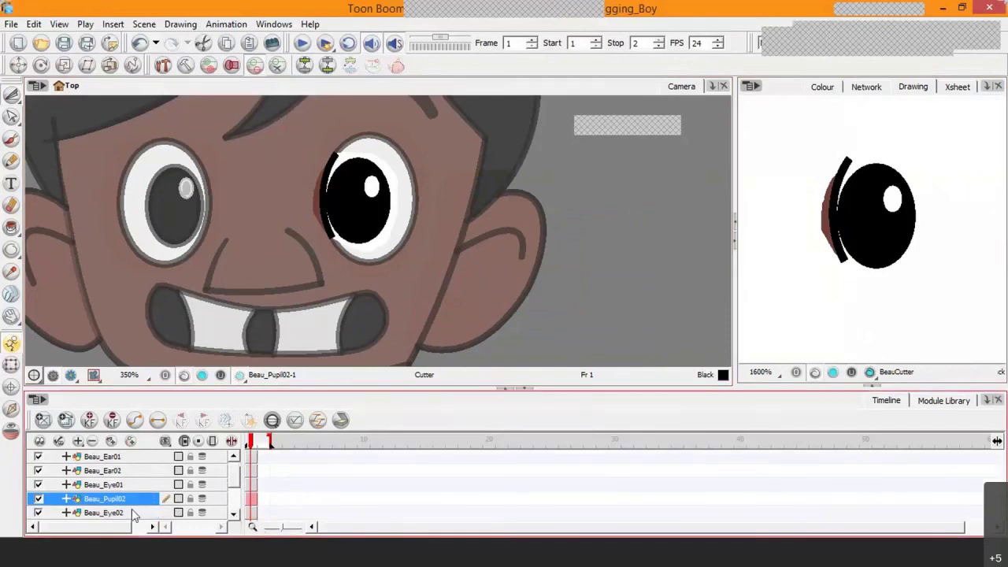
{"action": "left_click", "coordinate": [128, 514]}
{"action": "left_click", "coordinate": [128, 513]}
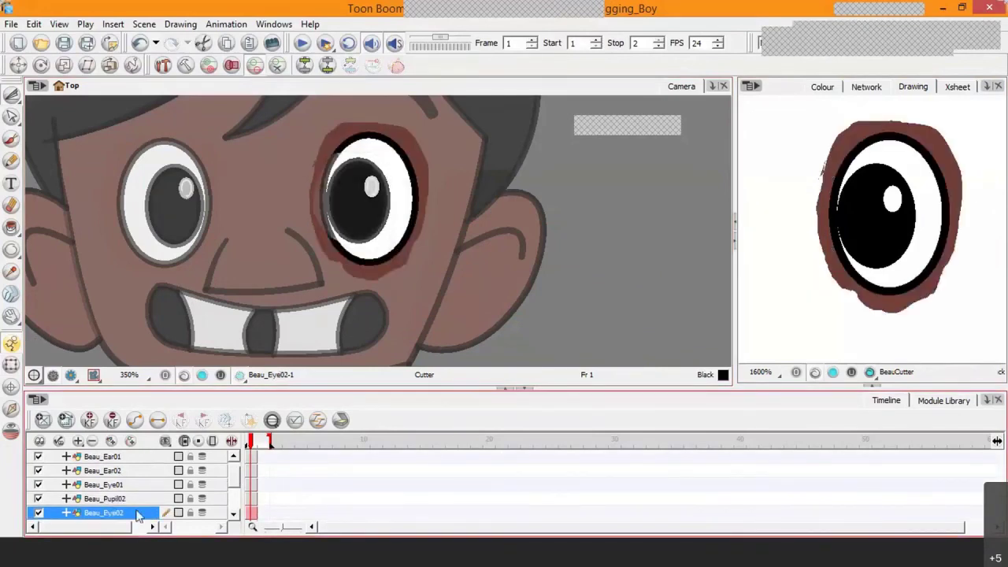
Step: Cut around the pupil of the face's left eye on Beau_Head and create a drawing layer named Beau_Pupil01 from it
{"action": "scroll", "coordinate": [234, 516], "scroll_direction": "down", "scroll_amount": 1}
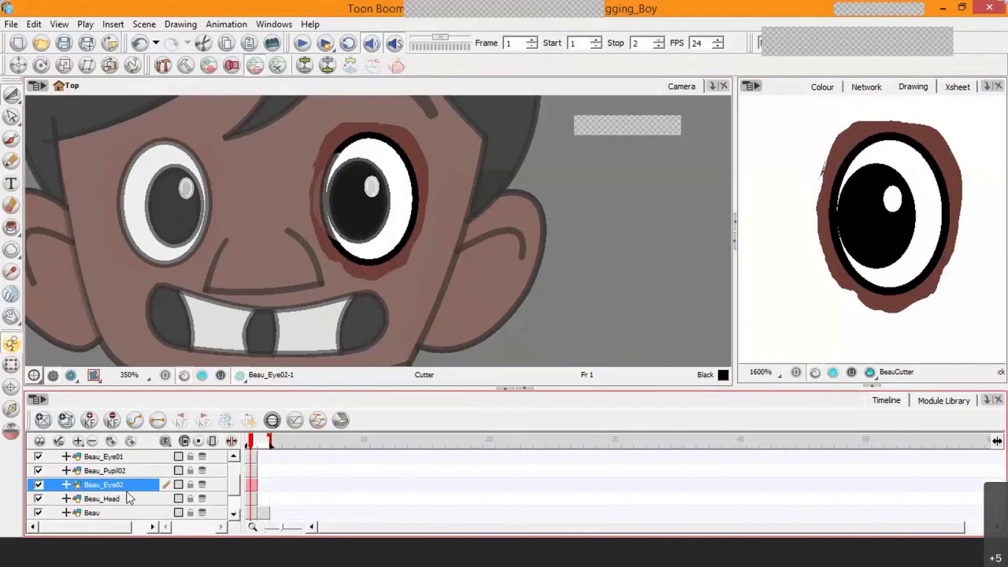
{"action": "left_click", "coordinate": [122, 500]}
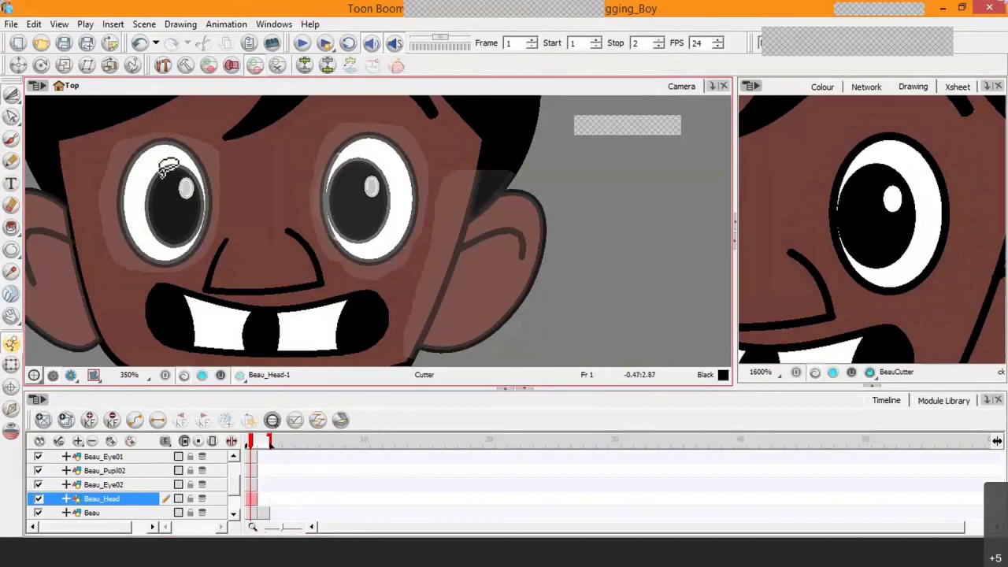
{"action": "mouse_move", "coordinate": [150, 183]}
{"action": "left_mouse_down"}
{"action": "mouse_move", "coordinate": [141, 236]}
{"action": "mouse_move", "coordinate": [156, 262]}
{"action": "mouse_move", "coordinate": [188, 263]}
{"action": "mouse_move", "coordinate": [211, 233]}
{"action": "mouse_move", "coordinate": [214, 203]}
{"action": "mouse_move", "coordinate": [202, 171]}
{"action": "mouse_move", "coordinate": [155, 160]}
{"action": "left_mouse_up"}
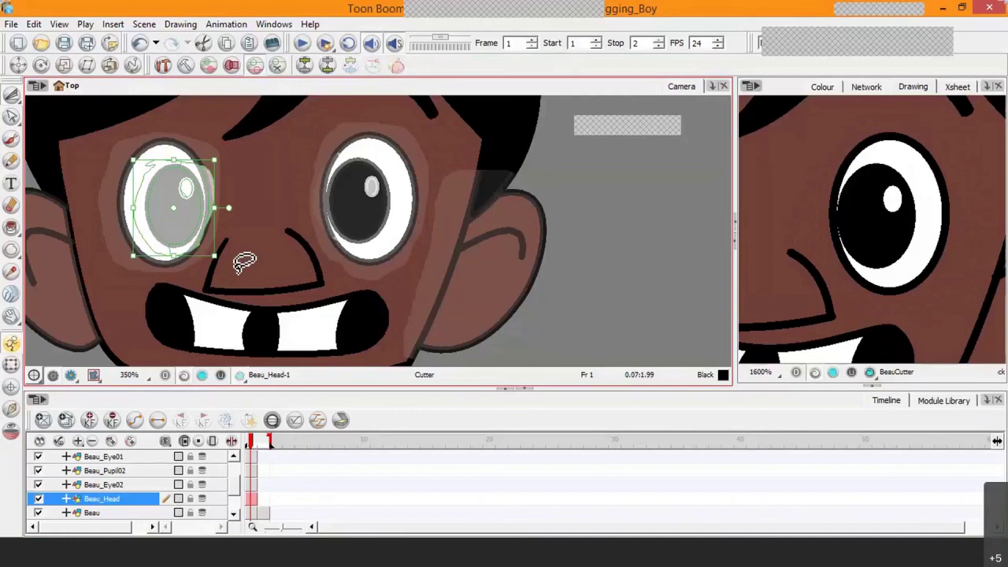
{"action": "key", "text": "F9"}
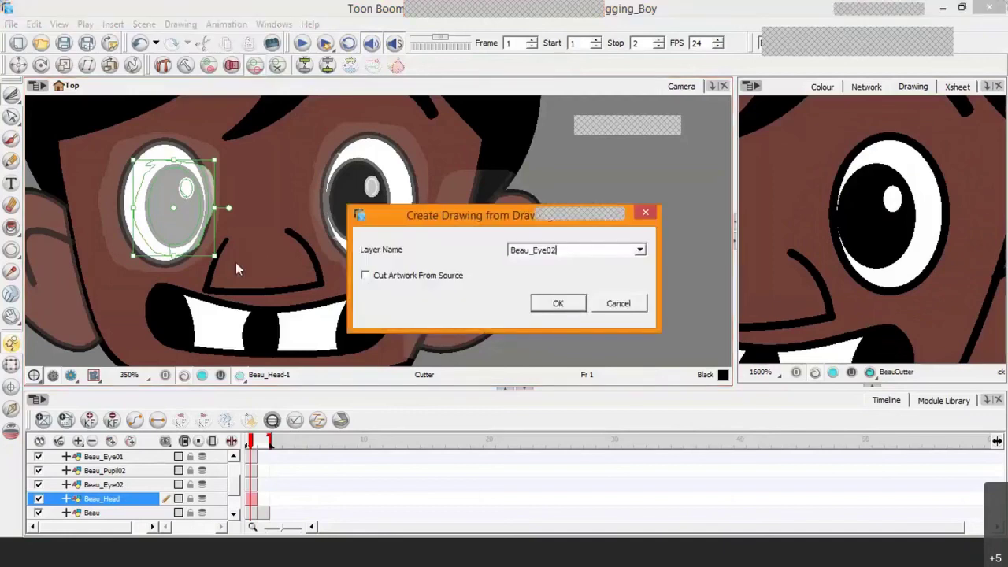
{"action": "key", "text": "BackSpace"}
{"action": "key", "text": "BackSpace"}
{"action": "key", "text": "BackSpace"}
{"action": "key", "text": "BackSpace"}
{"action": "key", "text": "BackSpace"}
{"action": "type", "text": "Pupil"}
{"action": "key", "text": "Right"}
{"action": "key", "text": "BackSpace"}
{"action": "type", "text": "1"}
{"action": "left_click", "coordinate": [559, 303]}
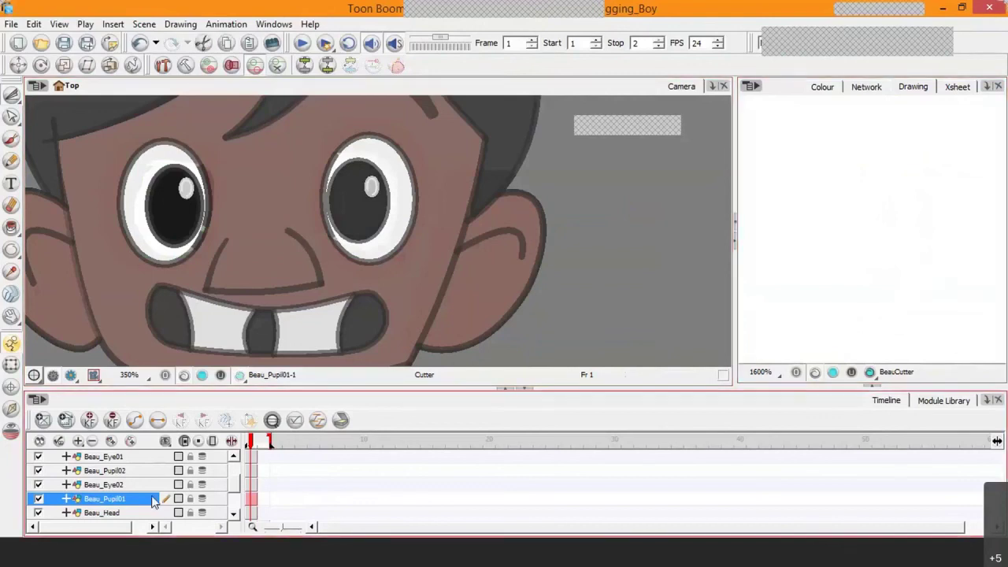
Step: Move the Beau_Pupil01 layer above Beau_Eye01 in the layer order and centre its drawing in the Drawing view
{"action": "left_click_drag", "start_coordinate": [131, 499], "coordinate": [132, 478]}
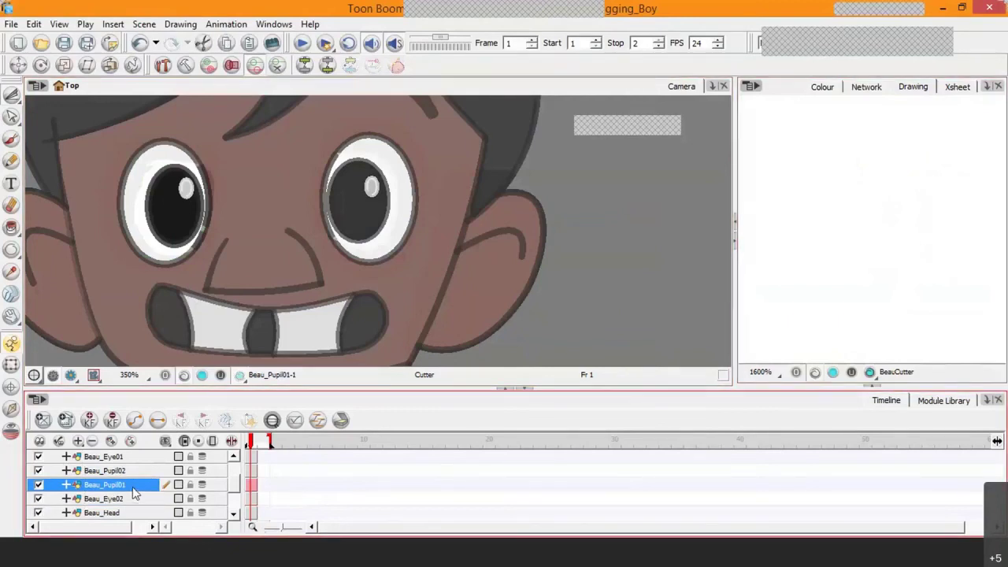
{"action": "left_click_drag", "start_coordinate": [133, 487], "coordinate": [133, 453]}
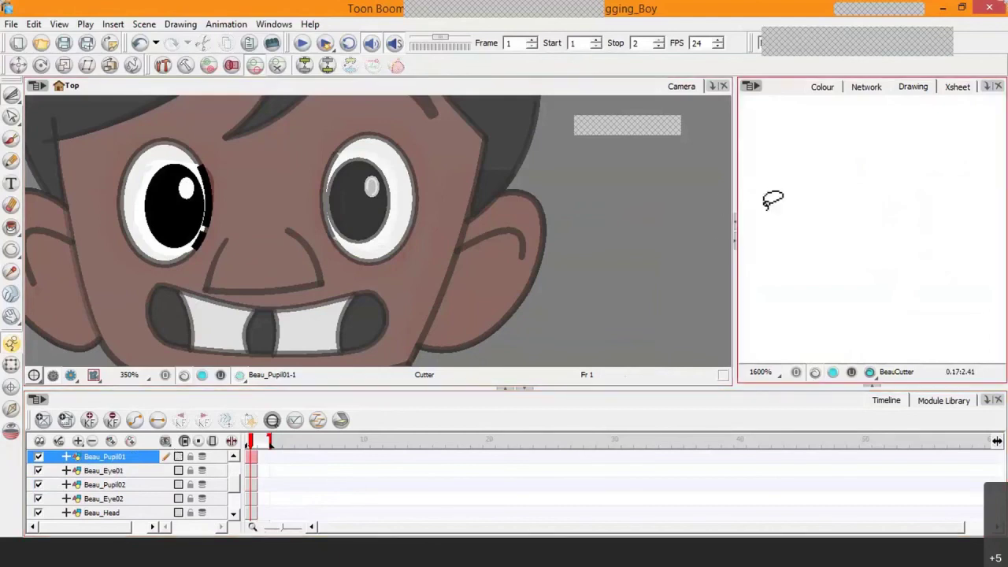
{"action": "scroll", "coordinate": [840, 227], "scroll_direction": "down", "scroll_amount": 1}
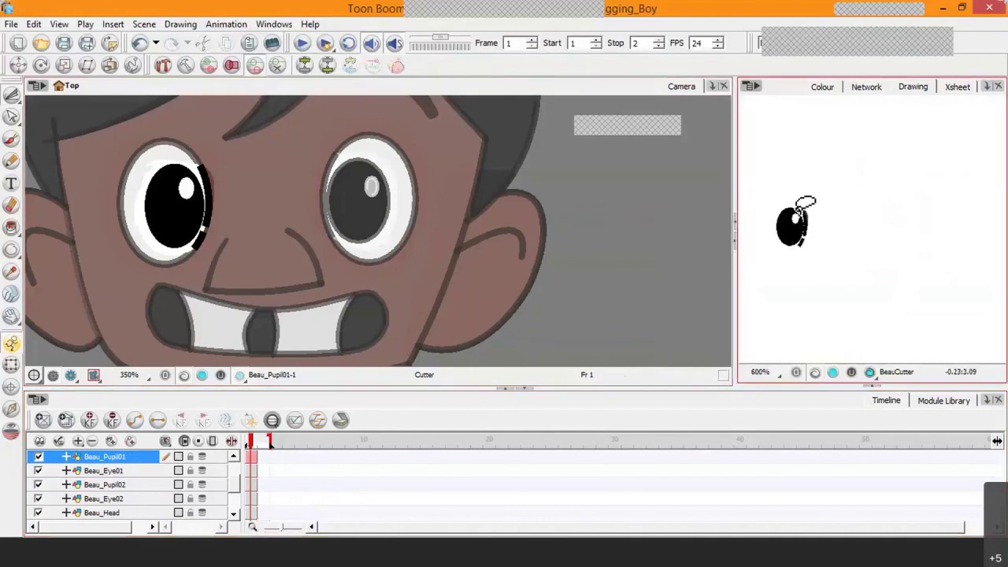
{"action": "key", "text": "space"}
{"action": "left_click_drag", "start_coordinate": [802, 257], "coordinate": [871, 257]}
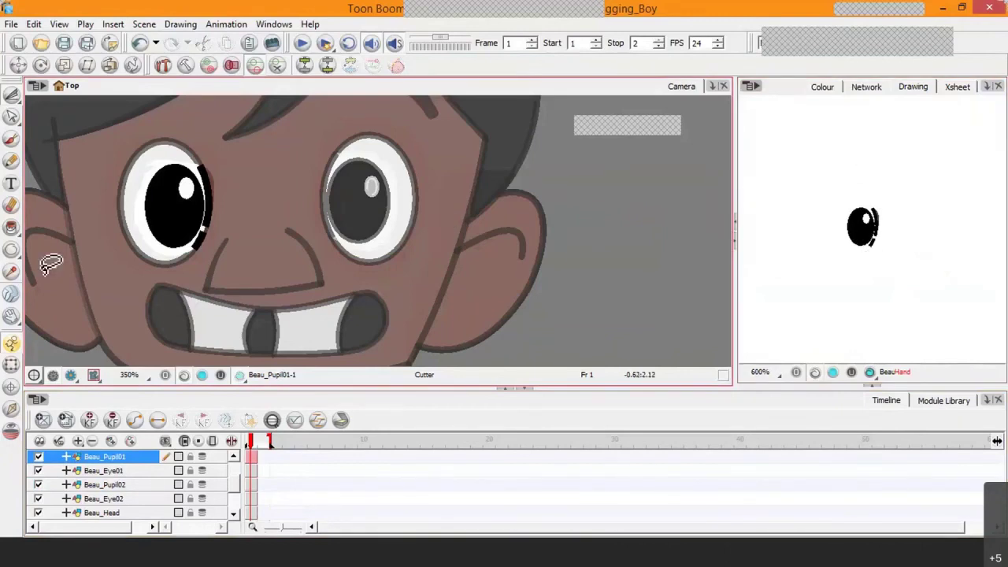
Step: Cut around the nose on the Beau_Head layer and create a drawing layer named Beau_Nose from that selection
{"action": "left_click", "coordinate": [12, 367]}
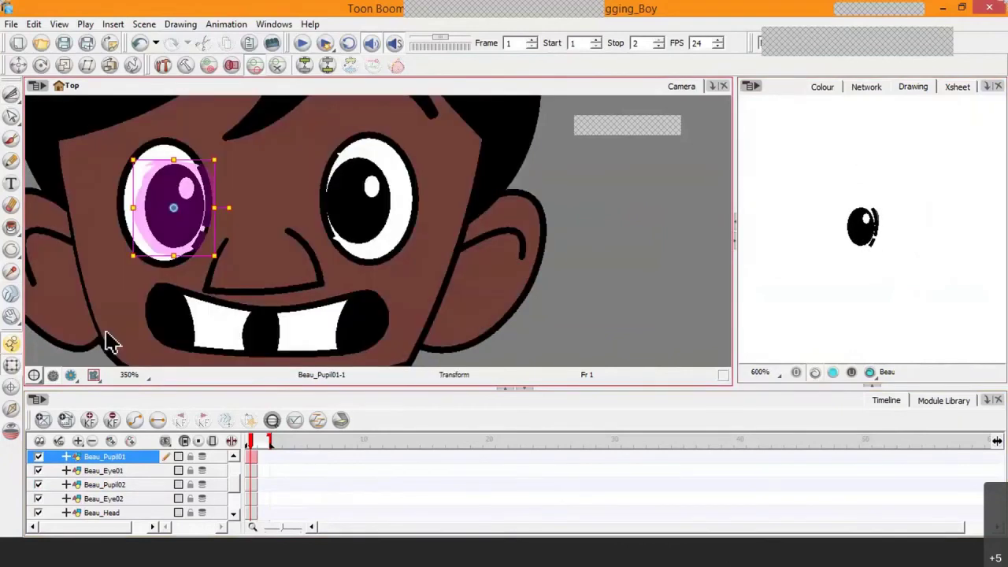
{"action": "left_click", "coordinate": [126, 513]}
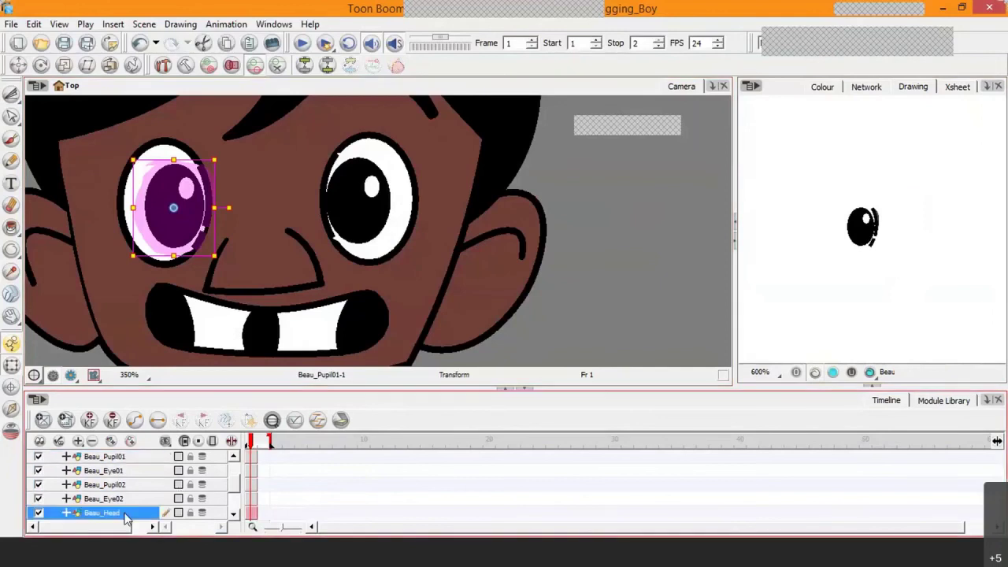
{"action": "left_click", "coordinate": [12, 117]}
{"action": "mouse_move", "coordinate": [236, 228]}
{"action": "left_mouse_down"}
{"action": "mouse_move", "coordinate": [277, 229]}
{"action": "mouse_move", "coordinate": [311, 244]}
{"action": "mouse_move", "coordinate": [331, 273]}
{"action": "mouse_move", "coordinate": [326, 306]}
{"action": "mouse_move", "coordinate": [254, 315]}
{"action": "mouse_move", "coordinate": [189, 296]}
{"action": "mouse_move", "coordinate": [188, 280]}
{"action": "mouse_move", "coordinate": [221, 237]}
{"action": "mouse_move", "coordinate": [252, 225]}
{"action": "left_mouse_up"}
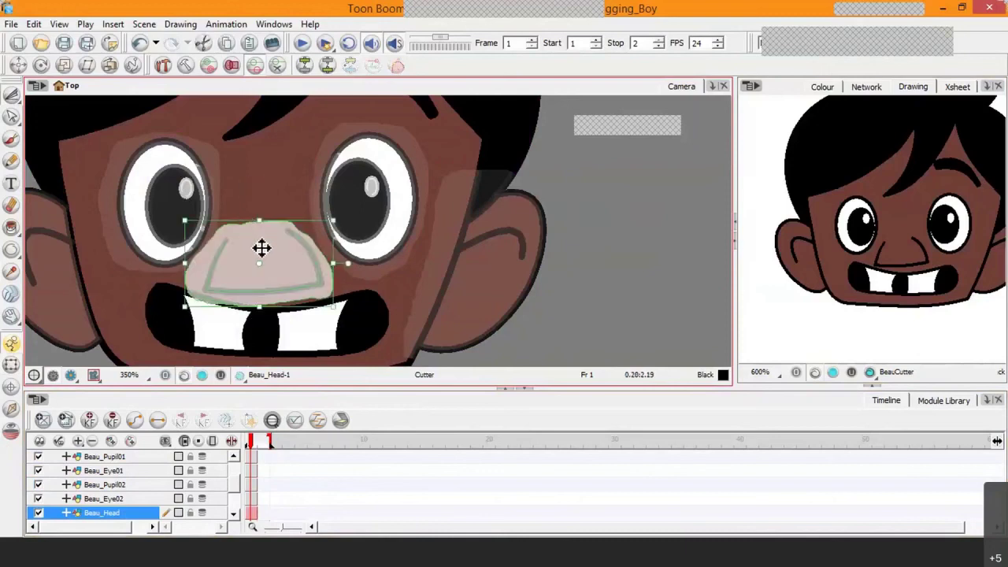
{"action": "key", "text": "ctrl+shift+n"}
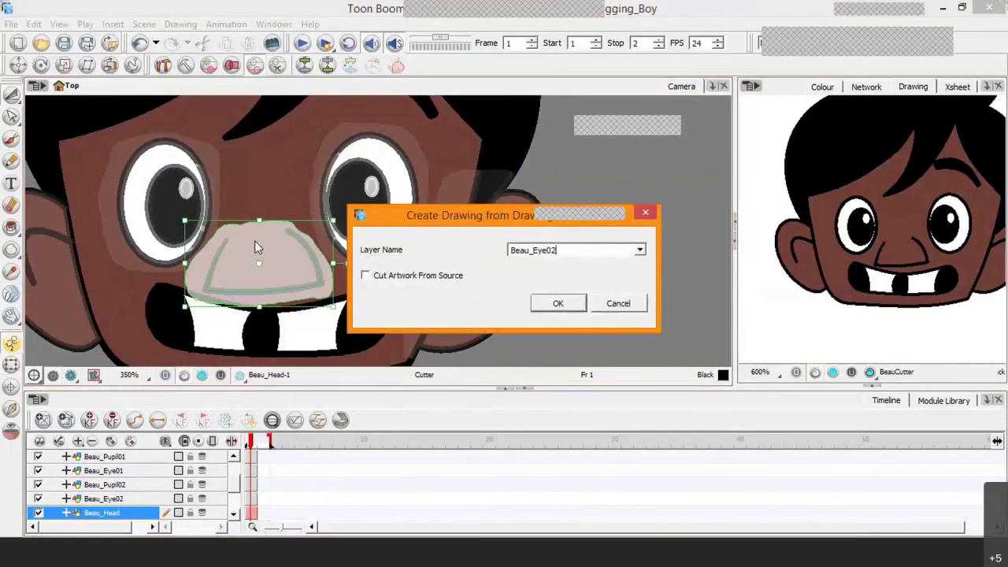
{"action": "key", "text": "BackSpace"}
{"action": "key", "text": "BackSpace"}
{"action": "key", "text": "BackSpace"}
{"action": "key", "text": "BackSpace"}
{"action": "key", "text": "BackSpace"}
{"action": "type", "text": "Nose"}
{"action": "left_click", "coordinate": [554, 304]}
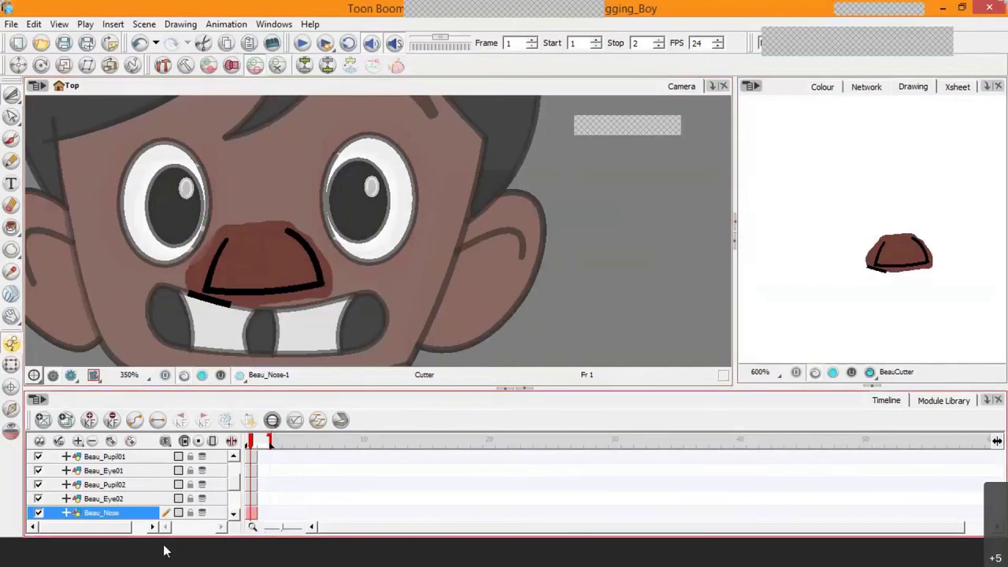
Step: Cut around the whole mouth on the Beau_Head layer and create a drawing layer named Beau_Mouth from that selection
{"action": "left_click", "coordinate": [234, 514]}
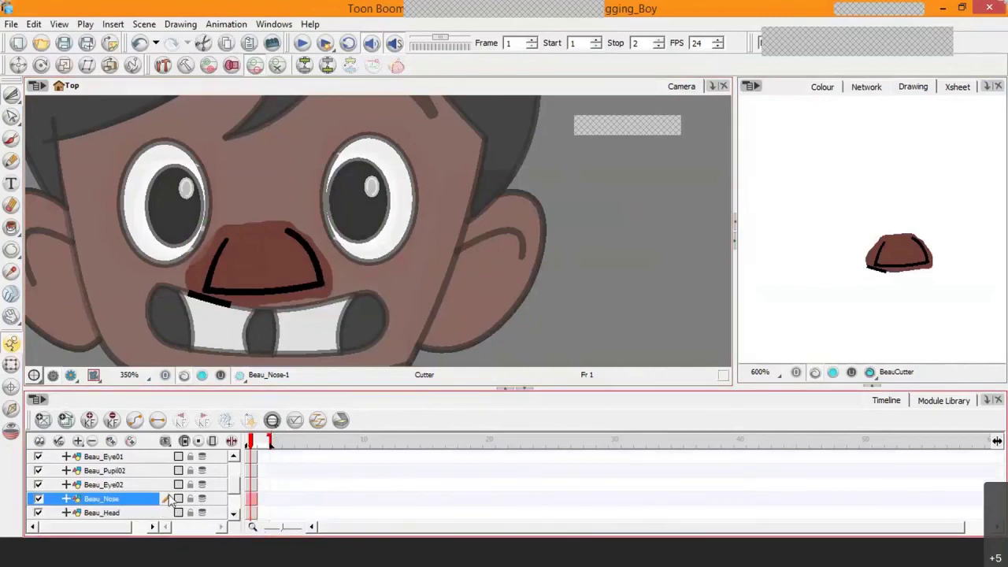
{"action": "left_click", "coordinate": [110, 513]}
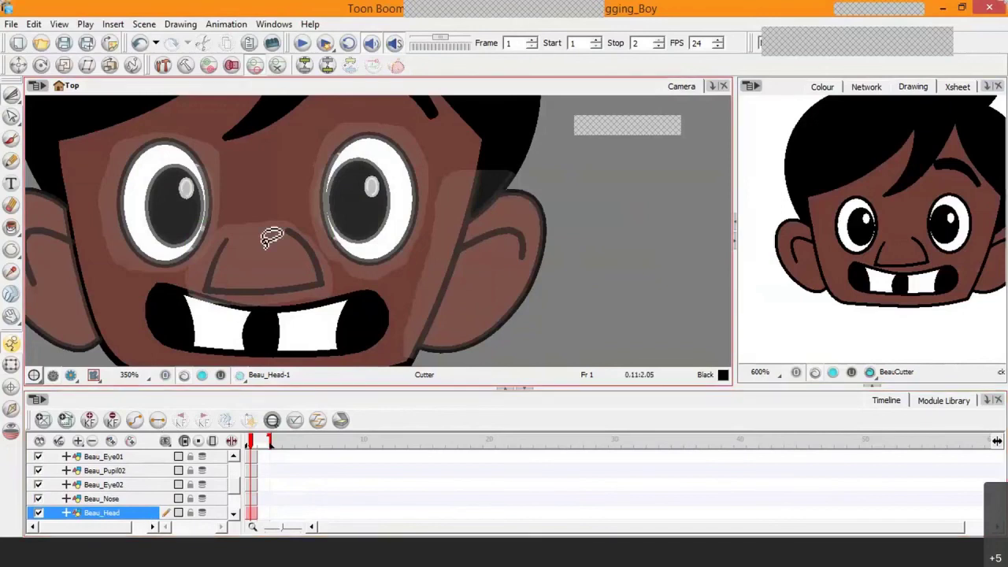
{"action": "left_click_drag", "start_coordinate": [282, 282], "coordinate": [292, 252]}
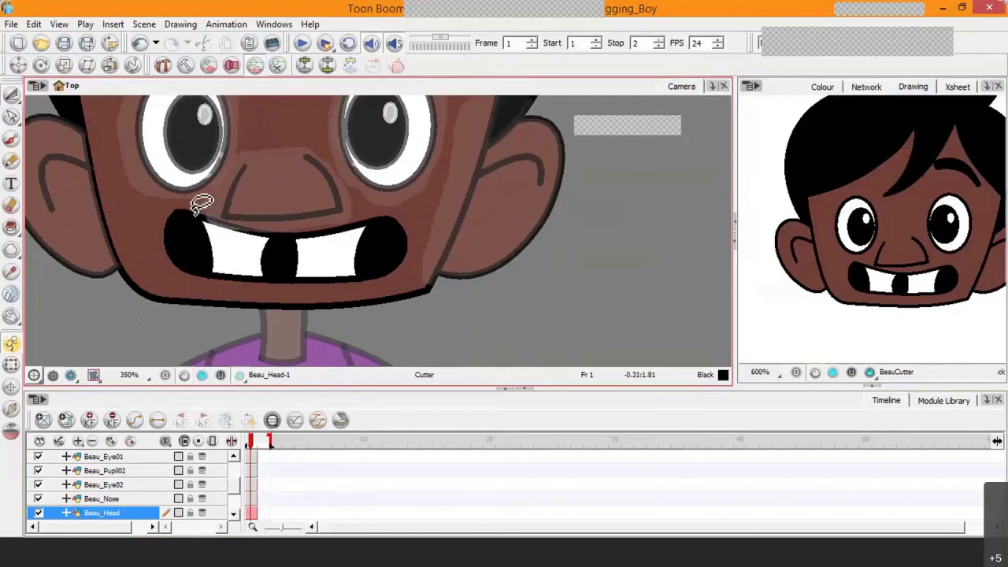
{"action": "mouse_move", "coordinate": [202, 206]}
{"action": "left_mouse_down"}
{"action": "mouse_move", "coordinate": [166, 215]}
{"action": "mouse_move", "coordinate": [150, 240]}
{"action": "mouse_move", "coordinate": [157, 278]}
{"action": "mouse_move", "coordinate": [187, 298]}
{"action": "mouse_move", "coordinate": [378, 297]}
{"action": "mouse_move", "coordinate": [407, 279]}
{"action": "mouse_move", "coordinate": [420, 242]}
{"action": "mouse_move", "coordinate": [394, 208]}
{"action": "mouse_move", "coordinate": [303, 226]}
{"action": "mouse_move", "coordinate": [198, 202]}
{"action": "left_mouse_up"}
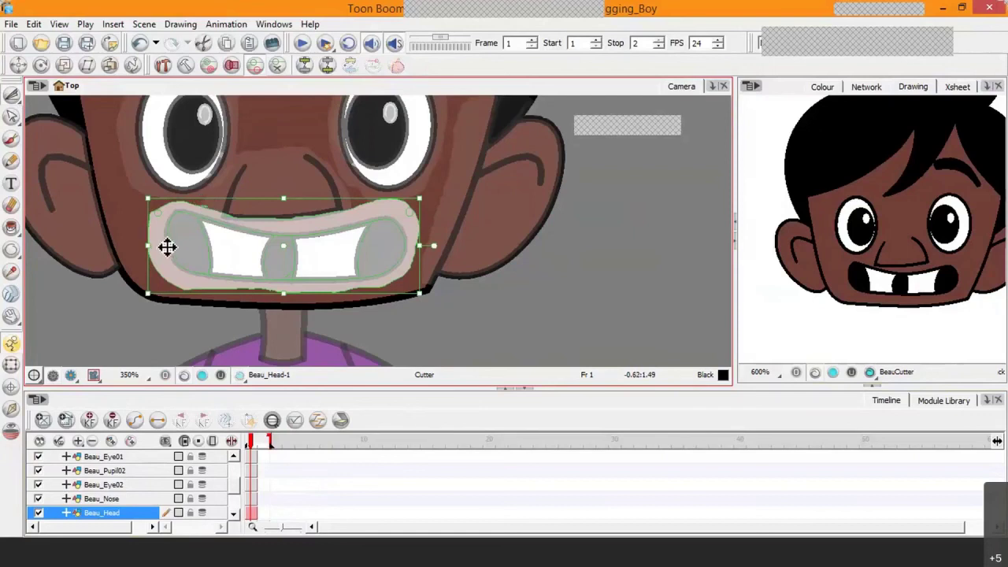
{"action": "key", "text": "F9"}
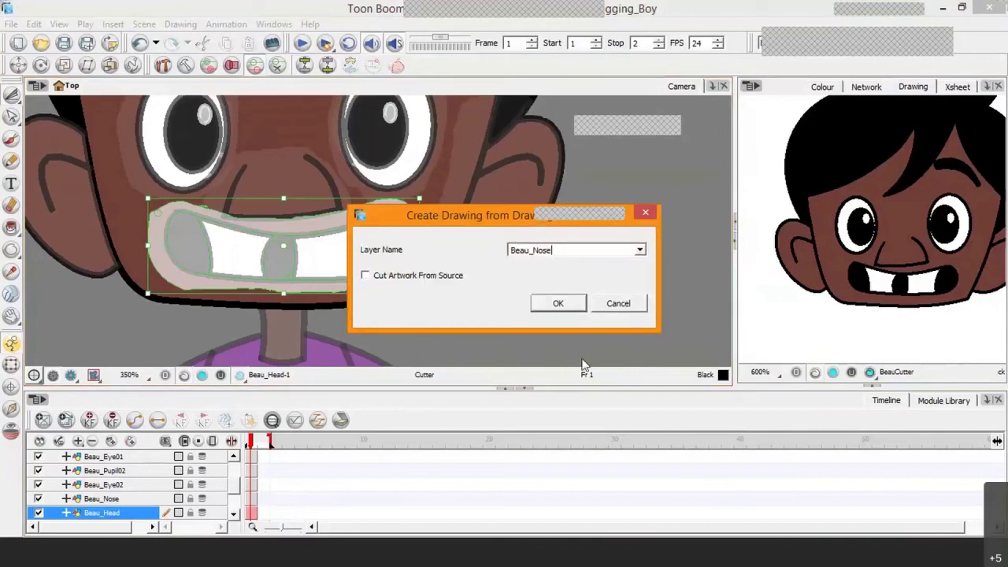
{"action": "key", "text": "BackSpace"}
{"action": "key", "text": "BackSpace"}
{"action": "key", "text": "BackSpace"}
{"action": "key", "text": "BackSpace"}
{"action": "type", "text": "Mouth"}
{"action": "left_click", "coordinate": [558, 303]}
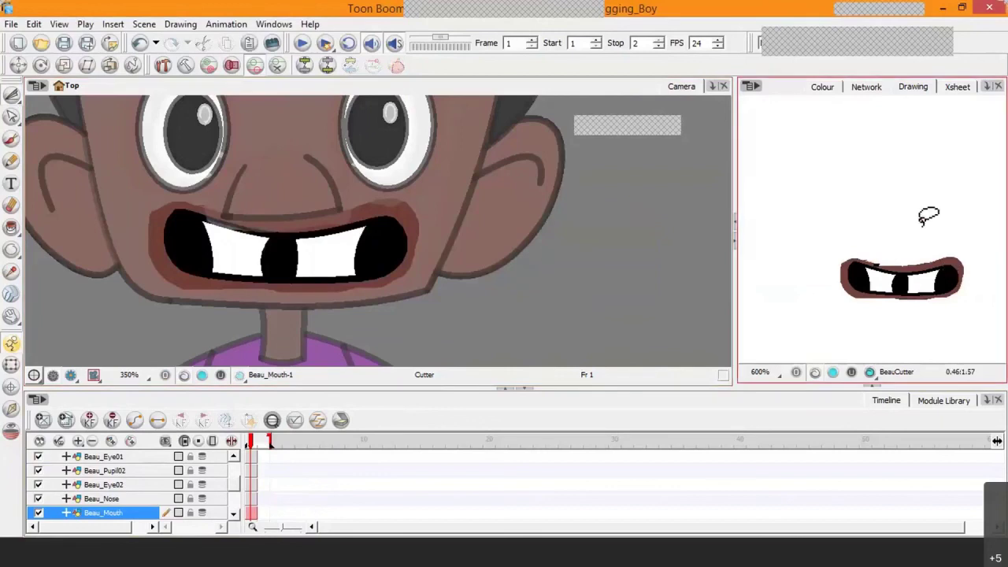
{"action": "left_click_drag", "start_coordinate": [928, 251], "coordinate": [871, 207]}
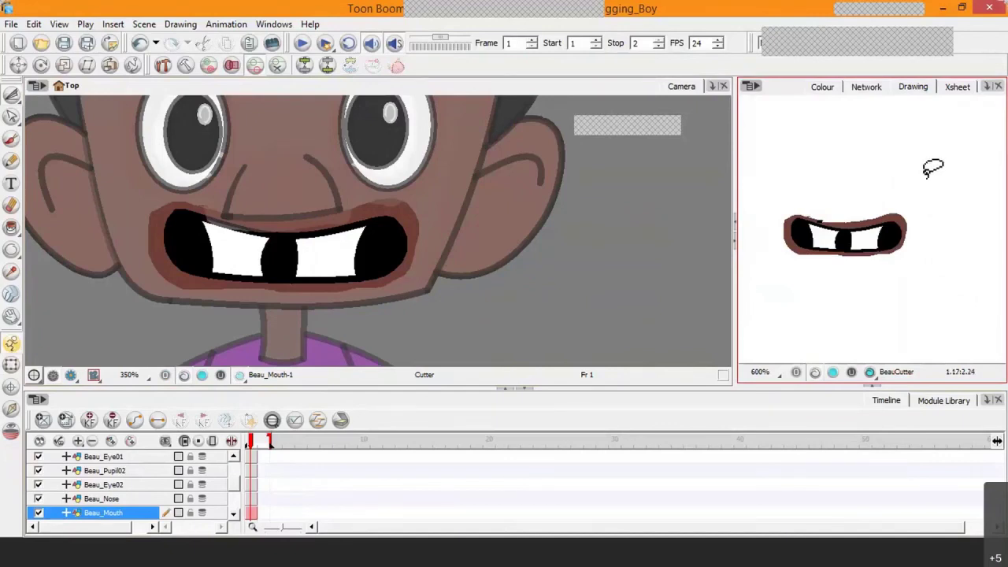
{"action": "left_click", "coordinate": [988, 87]}
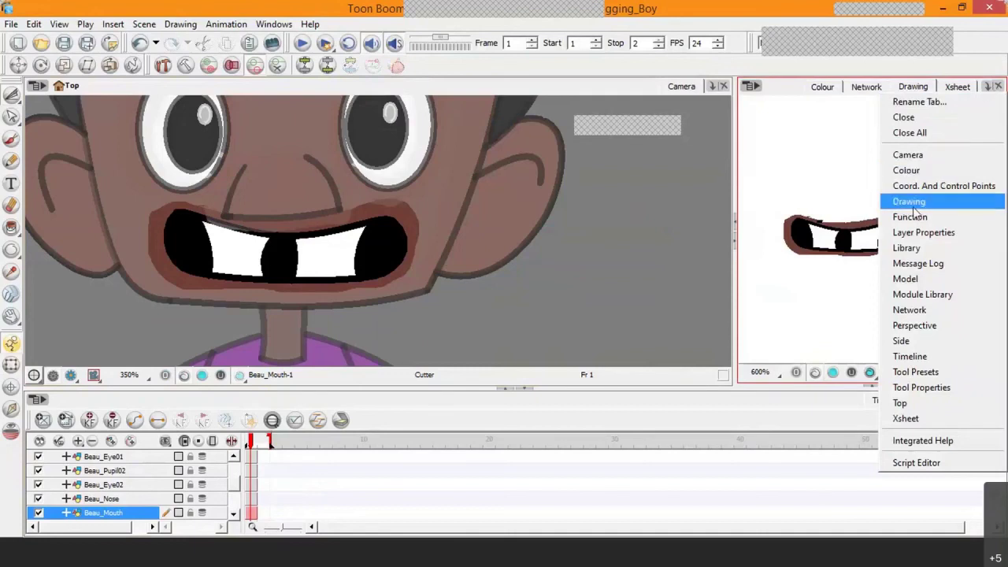
{"action": "left_click", "coordinate": [834, 156]}
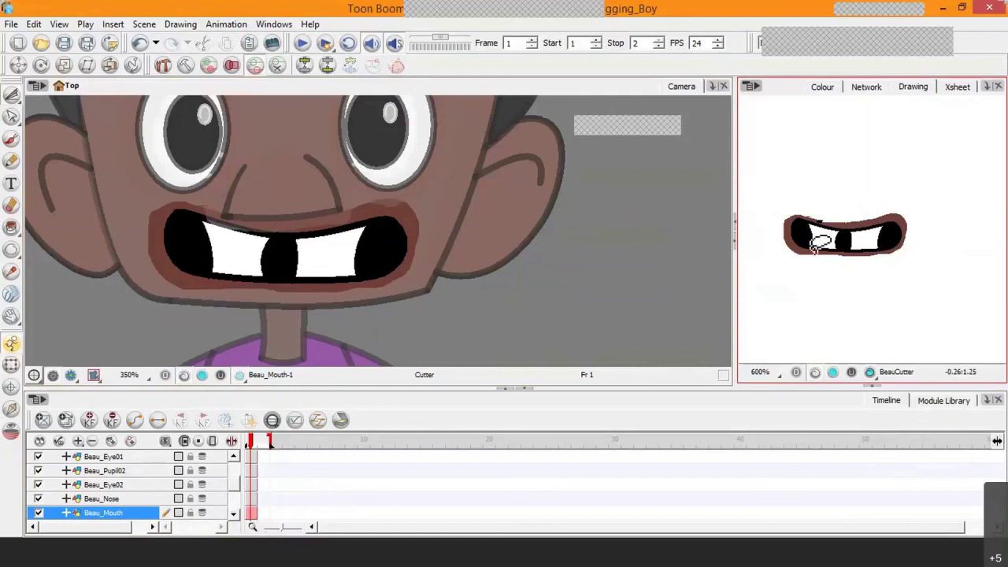
{"action": "scroll", "coordinate": [415, 278], "scroll_direction": "down", "scroll_amount": 2}
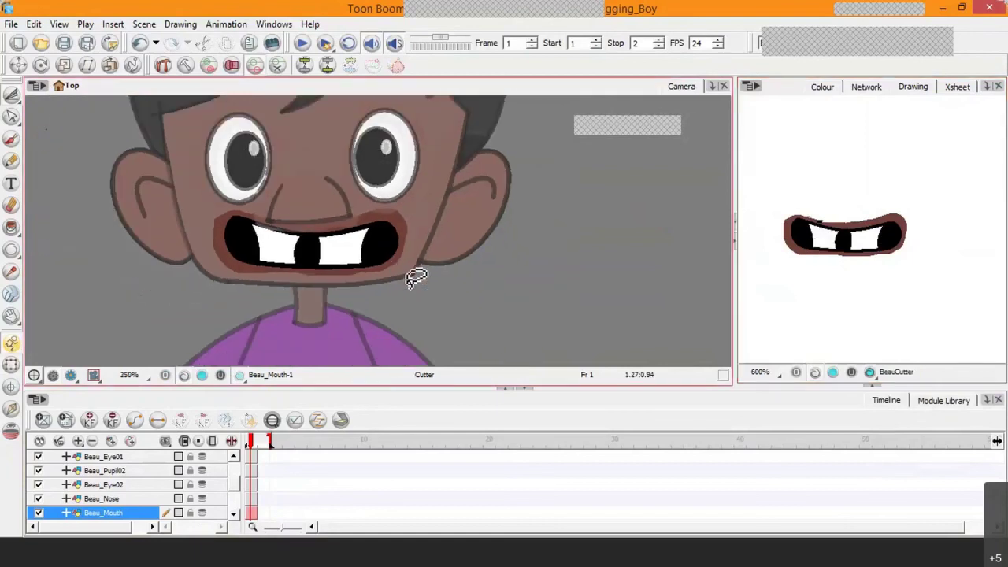
Step: Select the Beau_Head layer and cut around the eyebrow with the Cutter tool
{"action": "scroll", "coordinate": [426, 281], "scroll_direction": "down", "scroll_amount": 1}
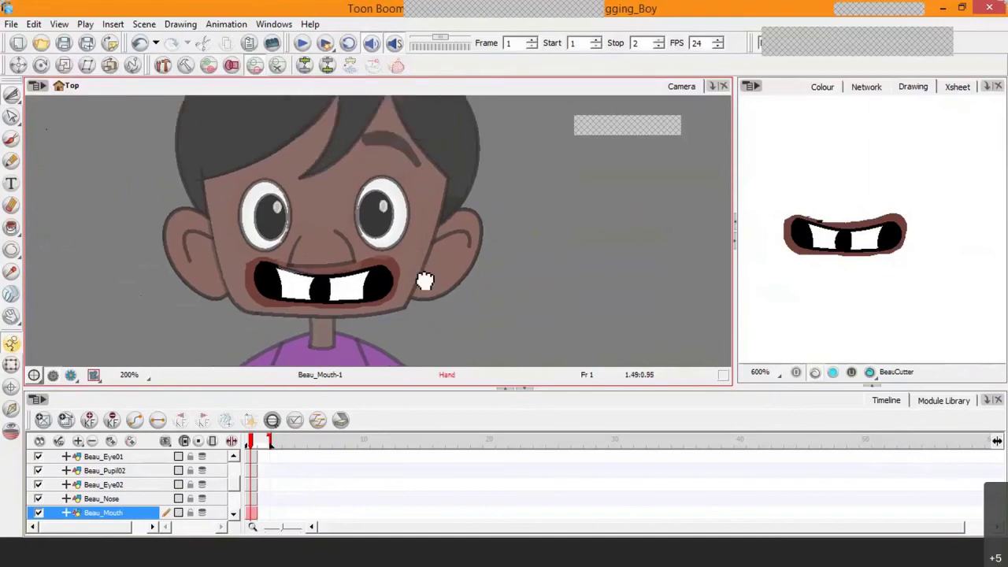
{"action": "left_click_drag", "start_coordinate": [425, 281], "coordinate": [425, 288]}
{"action": "scroll", "coordinate": [408, 189], "scroll_direction": "up", "scroll_amount": 1}
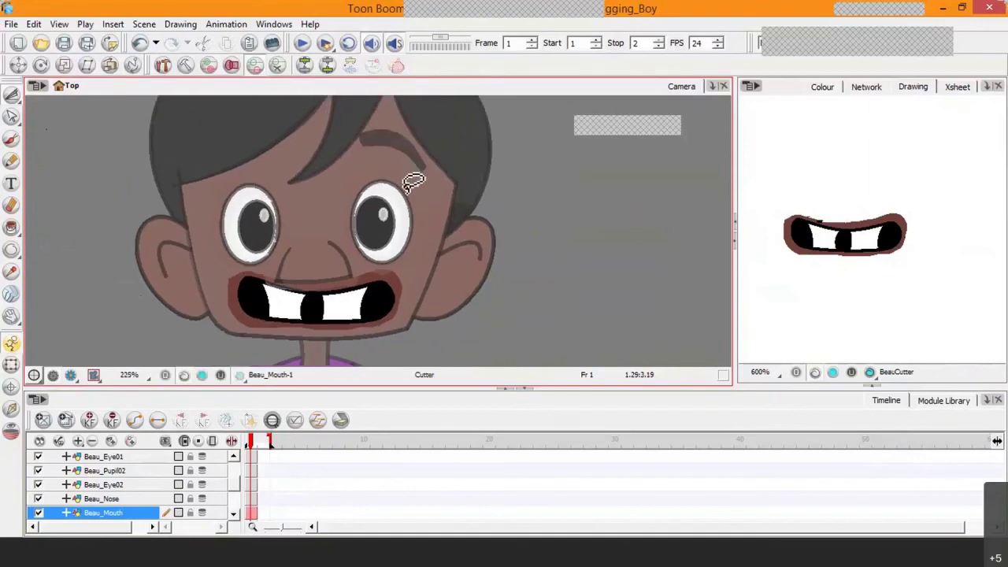
{"action": "scroll", "coordinate": [383, 214], "scroll_direction": "up", "scroll_amount": 2}
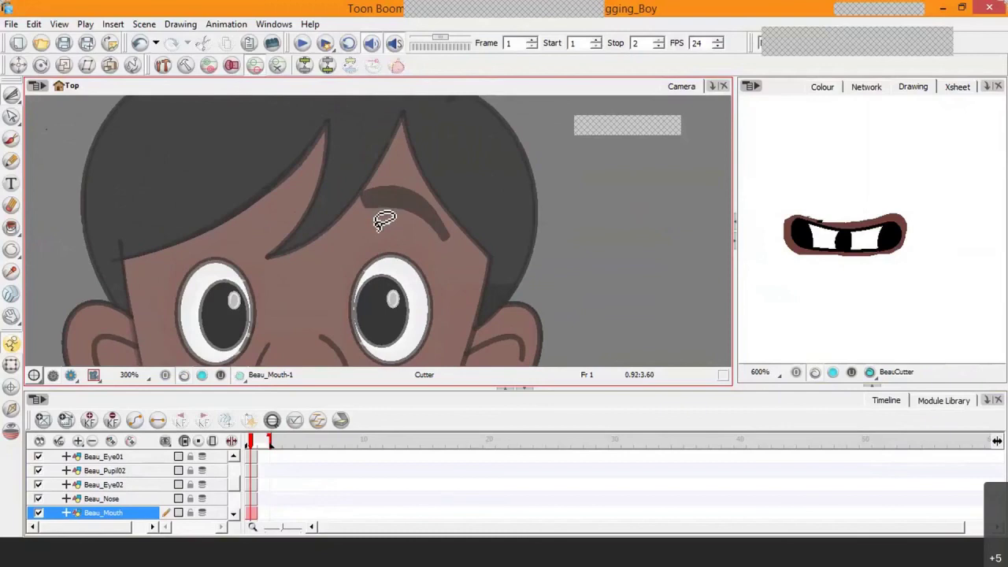
{"action": "left_click_drag", "start_coordinate": [313, 254], "coordinate": [373, 250]}
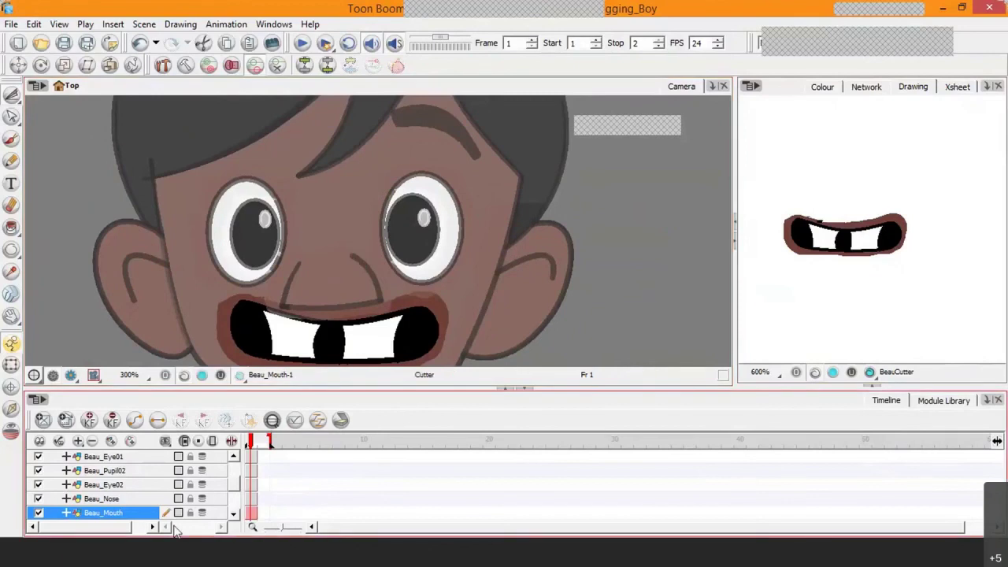
{"action": "scroll", "coordinate": [234, 516], "scroll_direction": "down", "scroll_amount": 2}
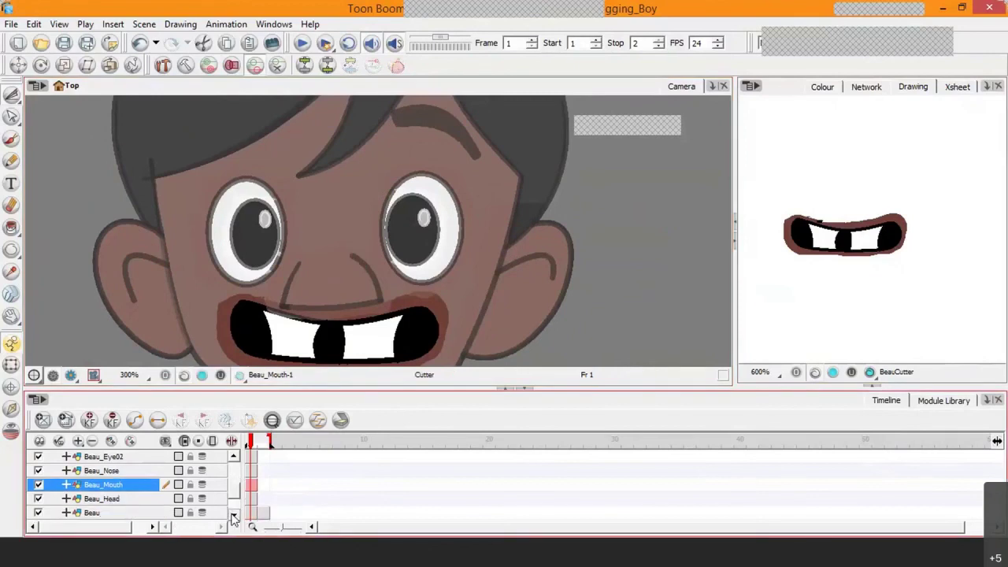
{"action": "left_click", "coordinate": [102, 499]}
{"action": "left_click_drag", "start_coordinate": [394, 185], "coordinate": [326, 265]}
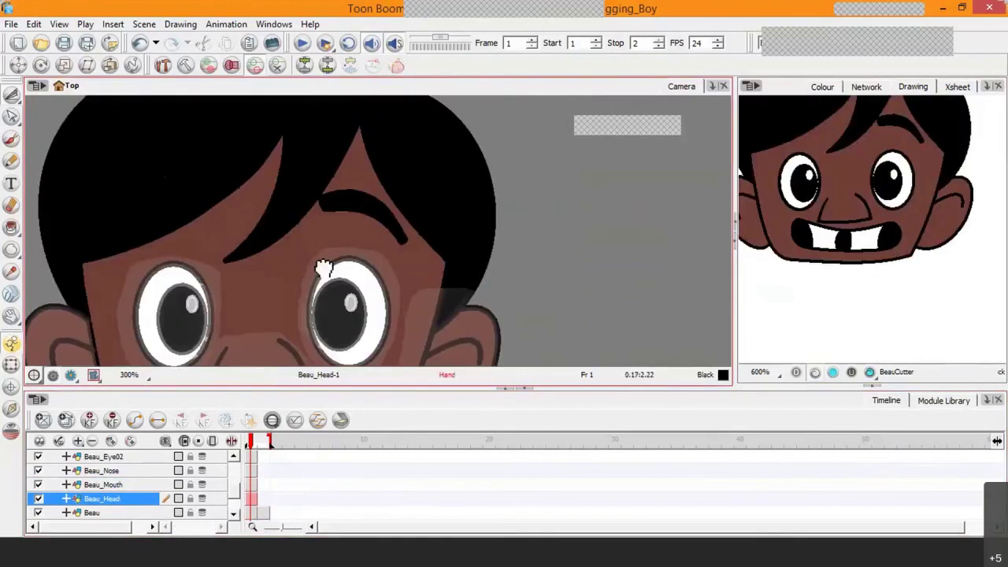
{"action": "scroll", "coordinate": [342, 249], "scroll_direction": "up", "scroll_amount": 1}
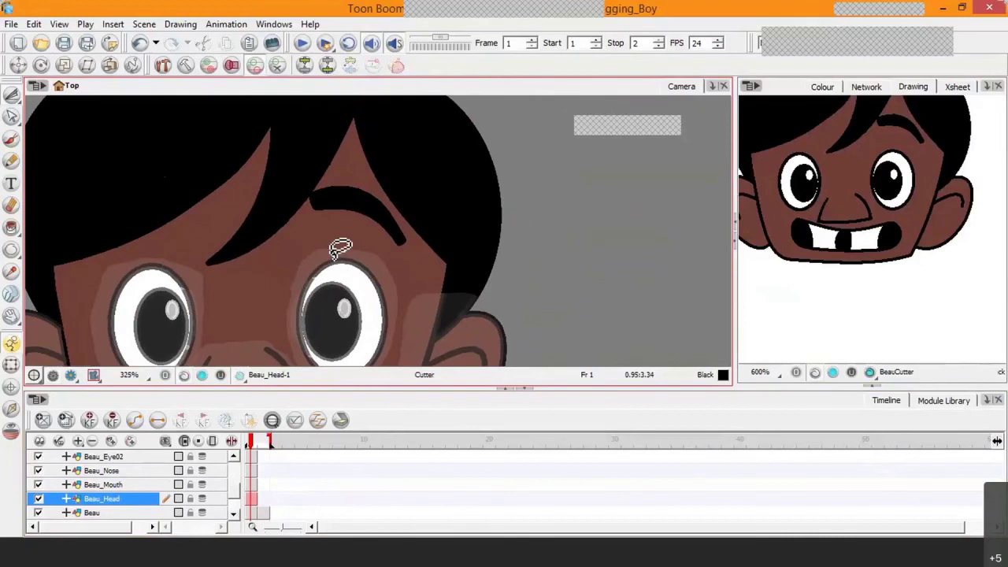
{"action": "scroll", "coordinate": [341, 249], "scroll_direction": "up", "scroll_amount": 3}
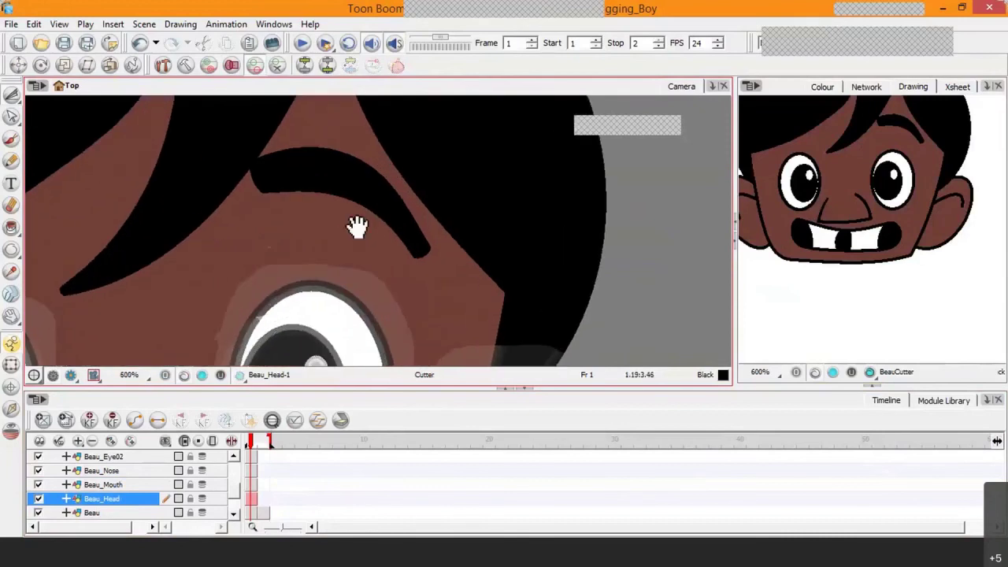
{"action": "left_click_drag", "start_coordinate": [356, 225], "coordinate": [376, 268]}
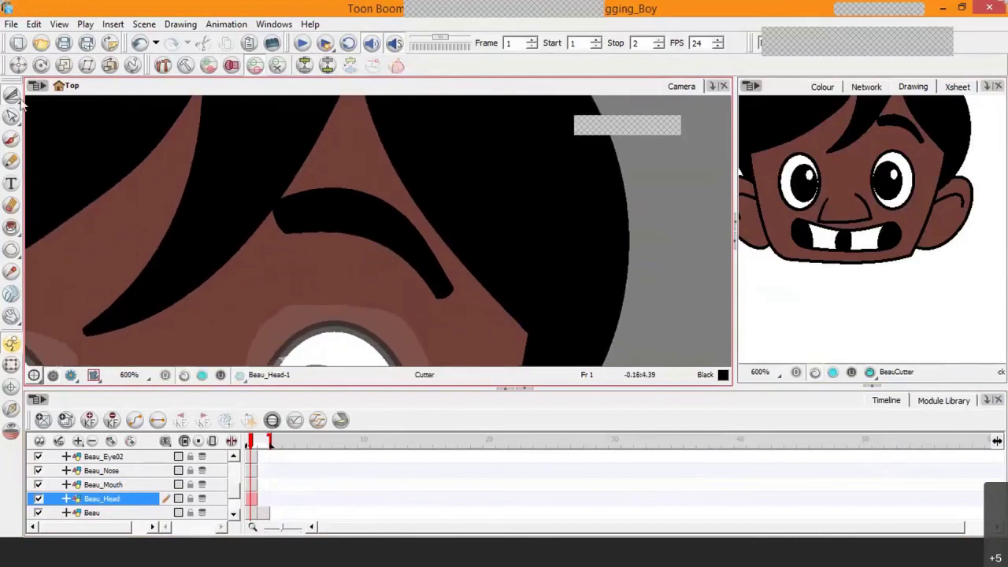
{"action": "mouse_move", "coordinate": [370, 274]}
{"action": "left_mouse_down"}
{"action": "mouse_move", "coordinate": [280, 259]}
{"action": "mouse_move", "coordinate": [263, 248]}
{"action": "mouse_move", "coordinate": [253, 214]}
{"action": "mouse_move", "coordinate": [300, 187]}
{"action": "mouse_move", "coordinate": [394, 191]}
{"action": "mouse_move", "coordinate": [450, 239]}
{"action": "mouse_move", "coordinate": [469, 301]}
{"action": "mouse_move", "coordinate": [438, 328]}
{"action": "mouse_move", "coordinate": [387, 281]}
{"action": "mouse_move", "coordinate": [341, 260]}
{"action": "left_mouse_up"}
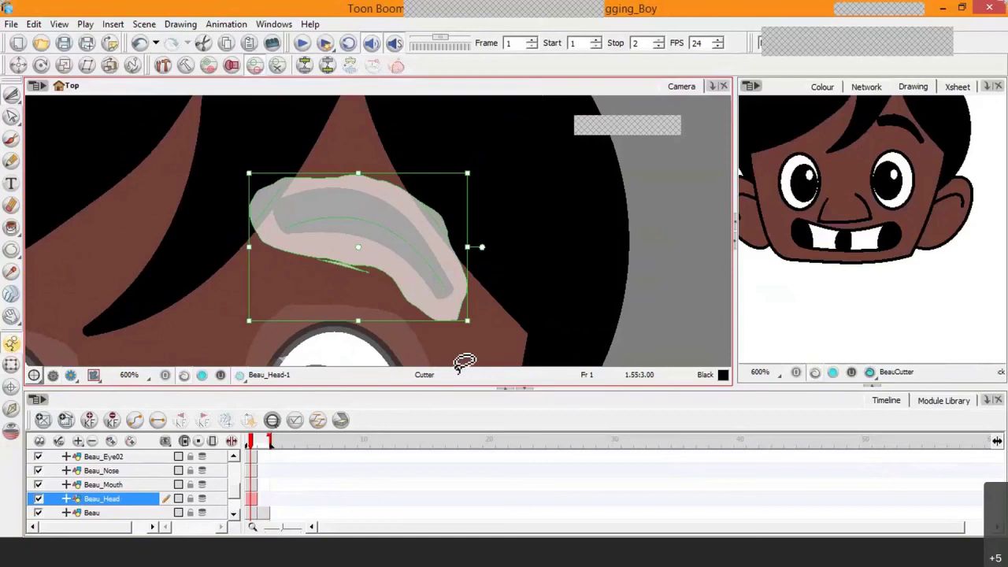
Step: Create a drawing layer named Beau_EyeBrow from the selected eyebrow artwork, leaving the source artwork uncut
{"action": "key", "text": "alt+slash"}
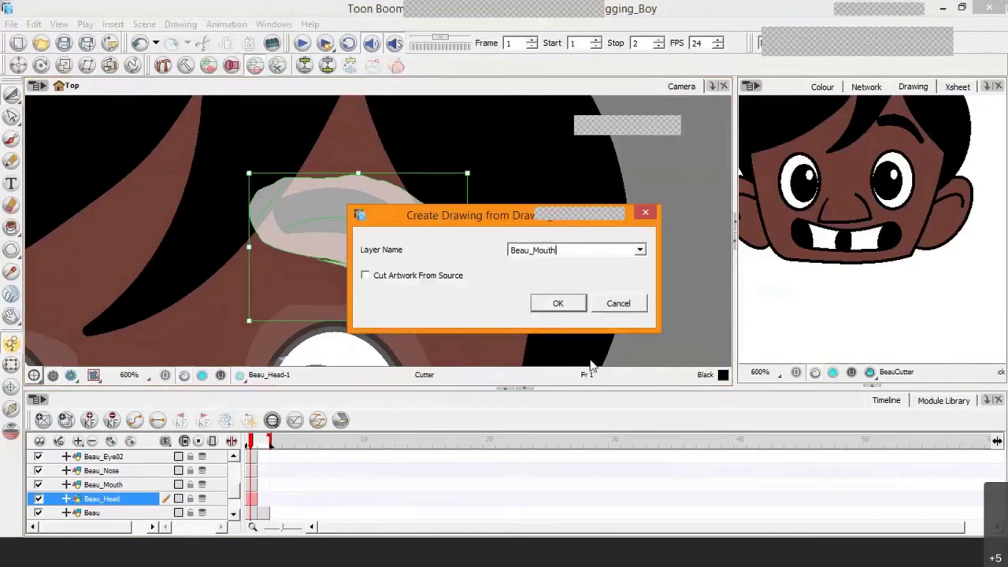
{"action": "key", "text": "BackSpace"}
{"action": "key", "text": "BackSpace"}
{"action": "key", "text": "BackSpace"}
{"action": "key", "text": "BackSpace"}
{"action": "key", "text": "BackSpace"}
{"action": "type", "text": "EyeBrow"}
{"action": "left_click", "coordinate": [559, 305]}
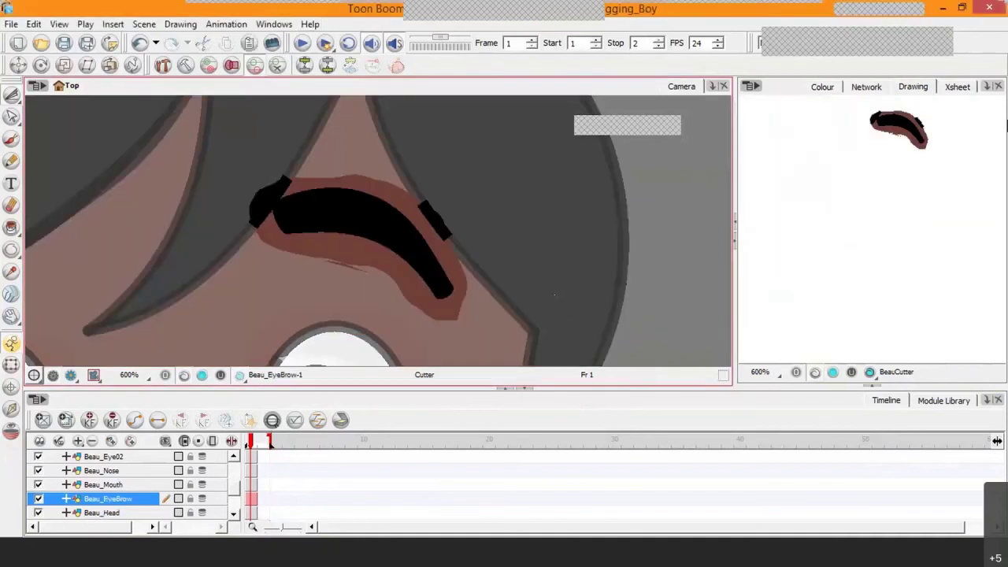
{"action": "left_click_drag", "start_coordinate": [904, 189], "coordinate": [879, 265]}
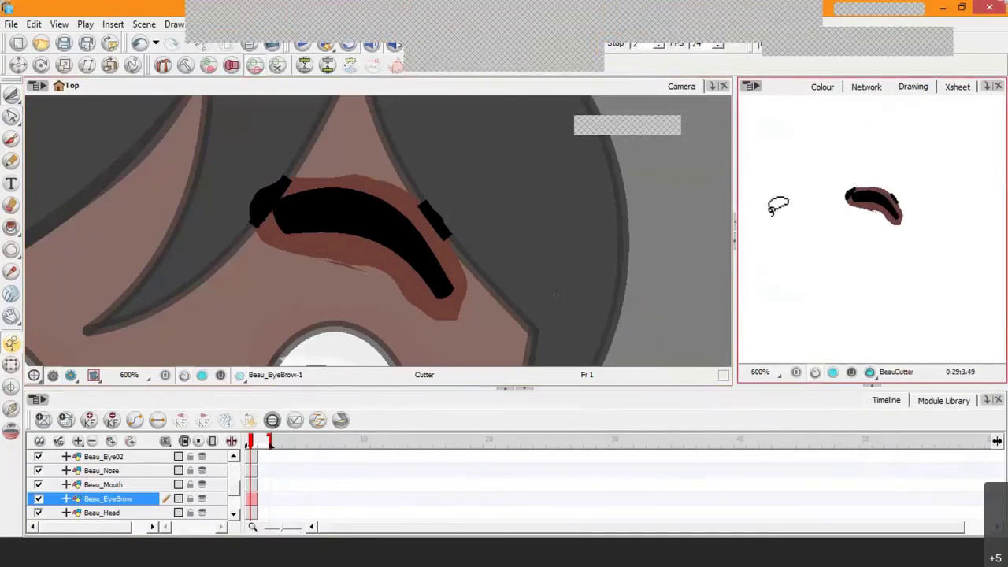
Step: Deselect the eyebrow and examine the character's face, hair and neck in the Camera view
{"action": "scroll", "coordinate": [350, 282], "scroll_direction": "down", "scroll_amount": 4}
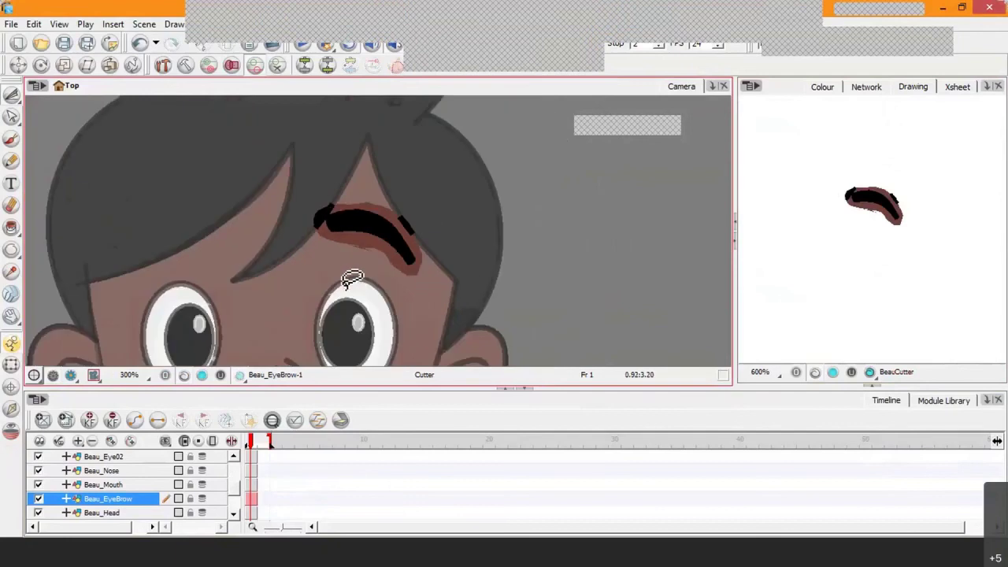
{"action": "left_click_drag", "start_coordinate": [359, 299], "coordinate": [394, 209]}
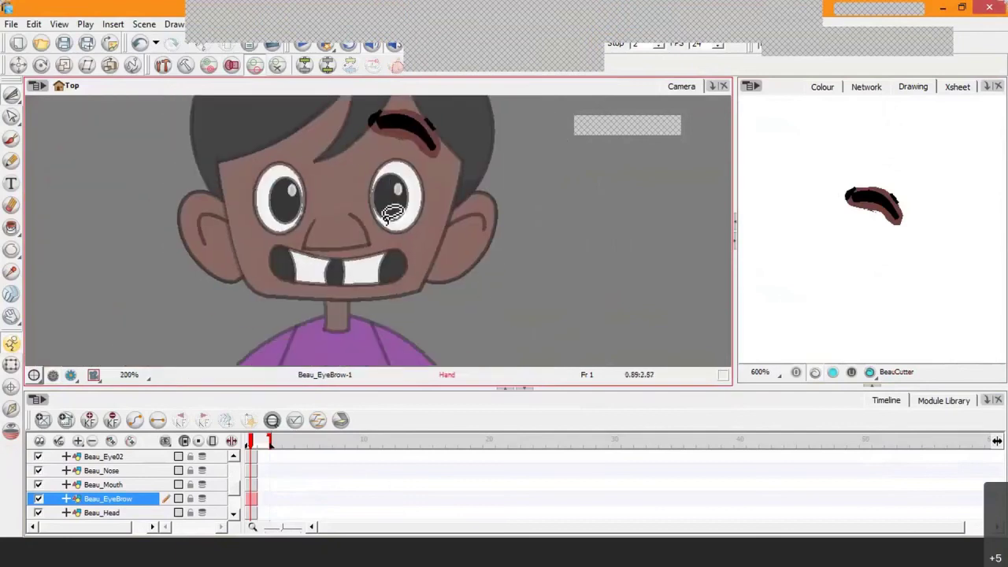
{"action": "scroll", "coordinate": [394, 210], "scroll_direction": "down", "scroll_amount": 1}
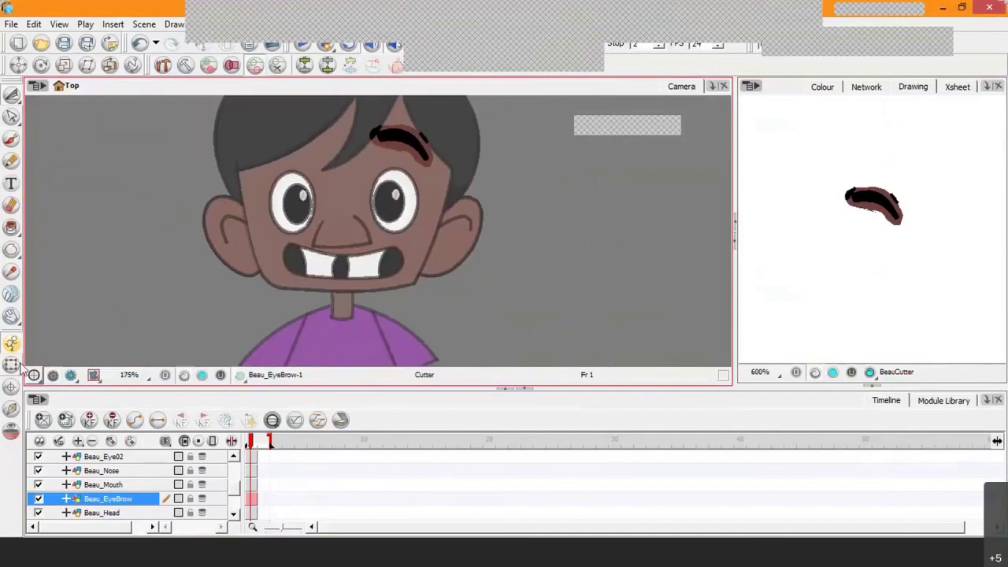
{"action": "left_click", "coordinate": [12, 365]}
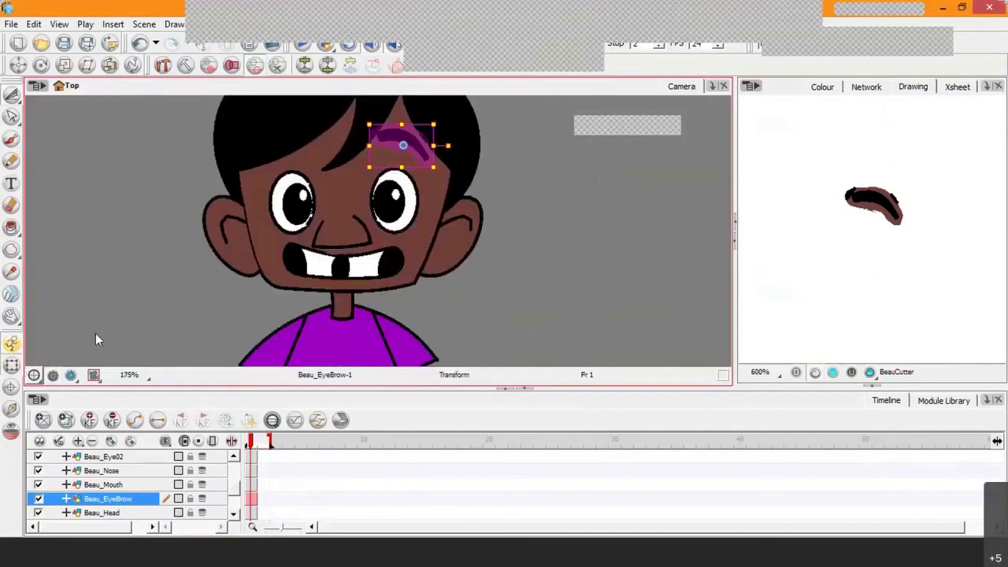
{"action": "left_click", "coordinate": [126, 269]}
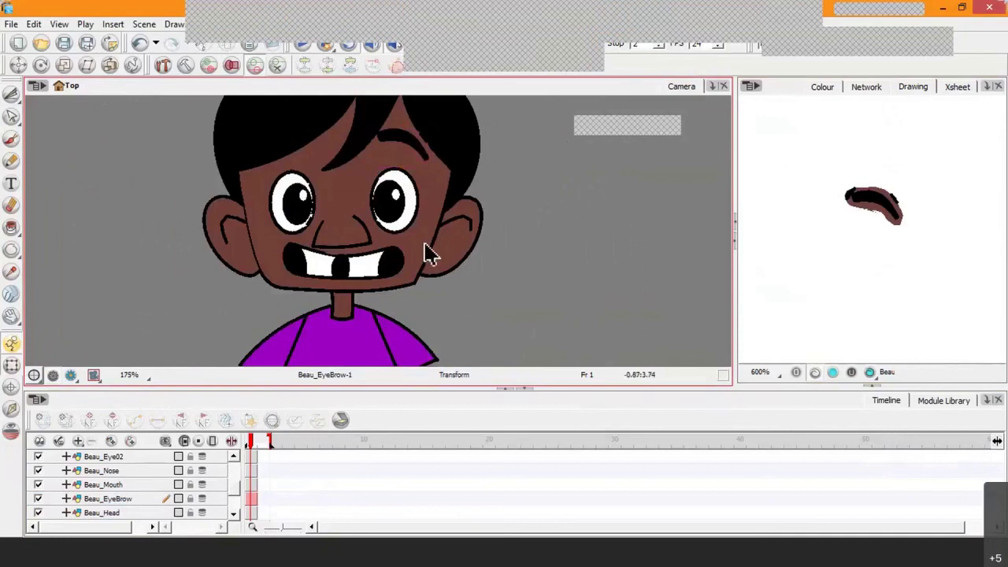
{"action": "scroll", "coordinate": [340, 209], "scroll_direction": "down", "scroll_amount": 3}
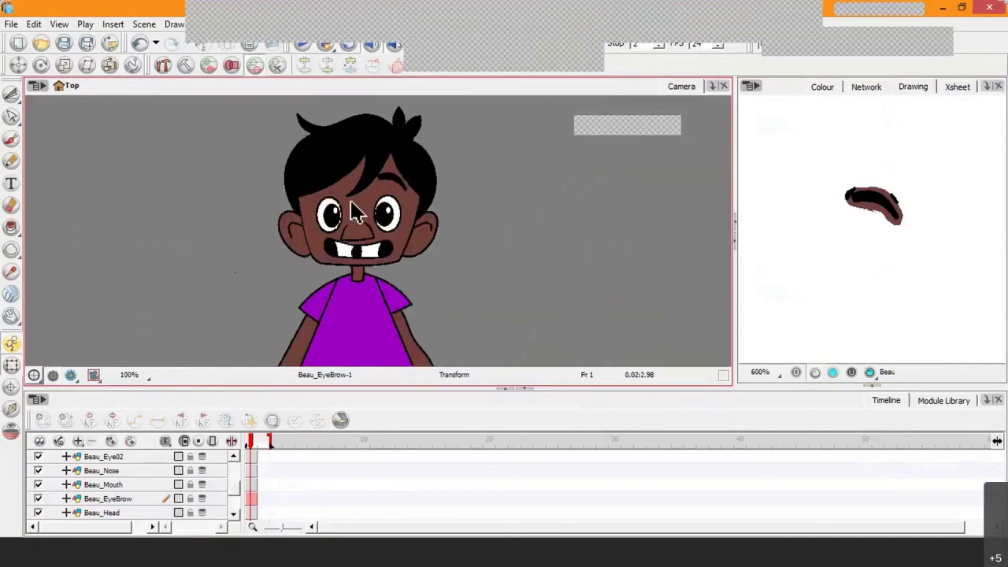
{"action": "scroll", "coordinate": [356, 213], "scroll_direction": "up", "scroll_amount": 3}
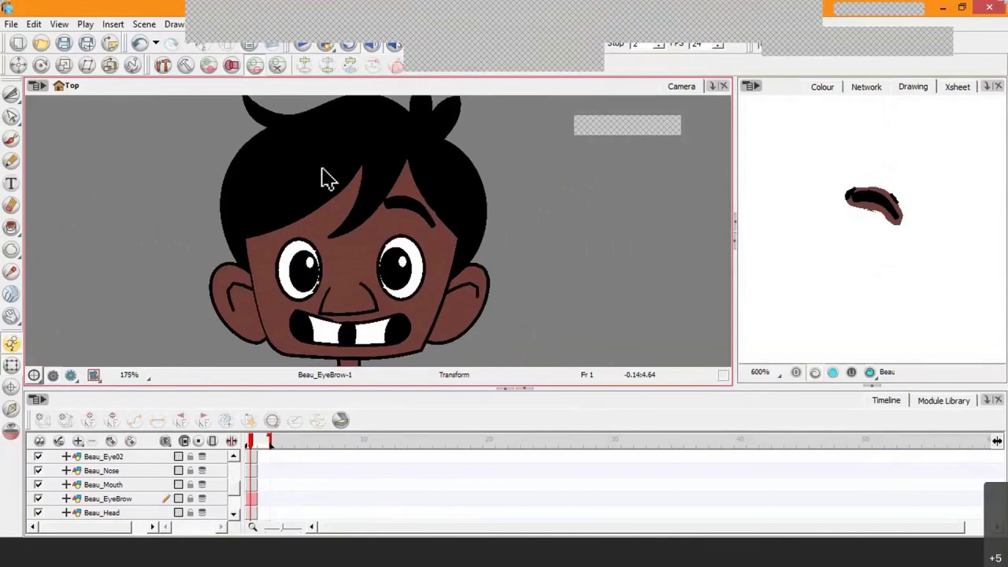
{"action": "scroll", "coordinate": [408, 236], "scroll_direction": "up", "scroll_amount": 3}
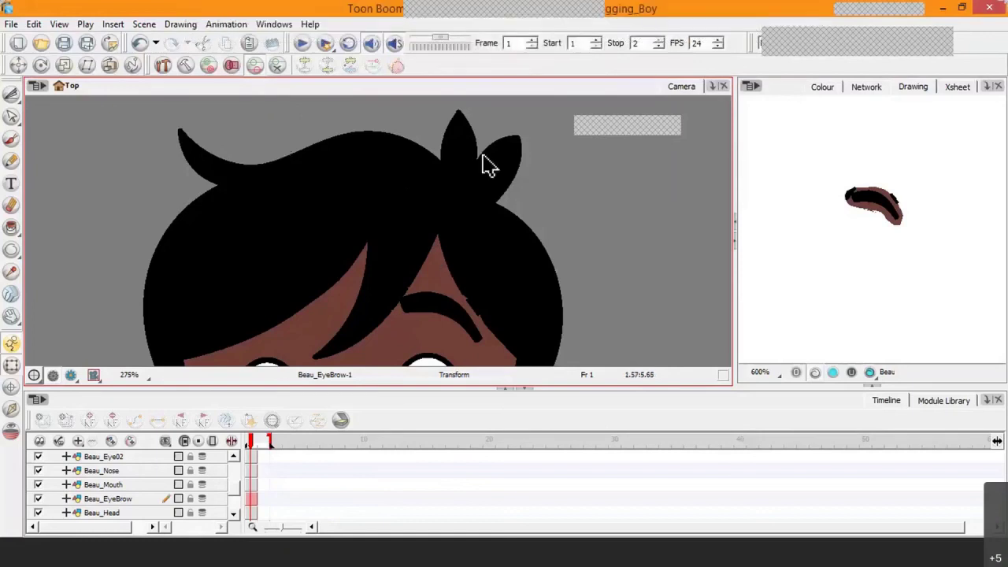
{"action": "scroll", "coordinate": [461, 167], "scroll_direction": "down", "scroll_amount": 7}
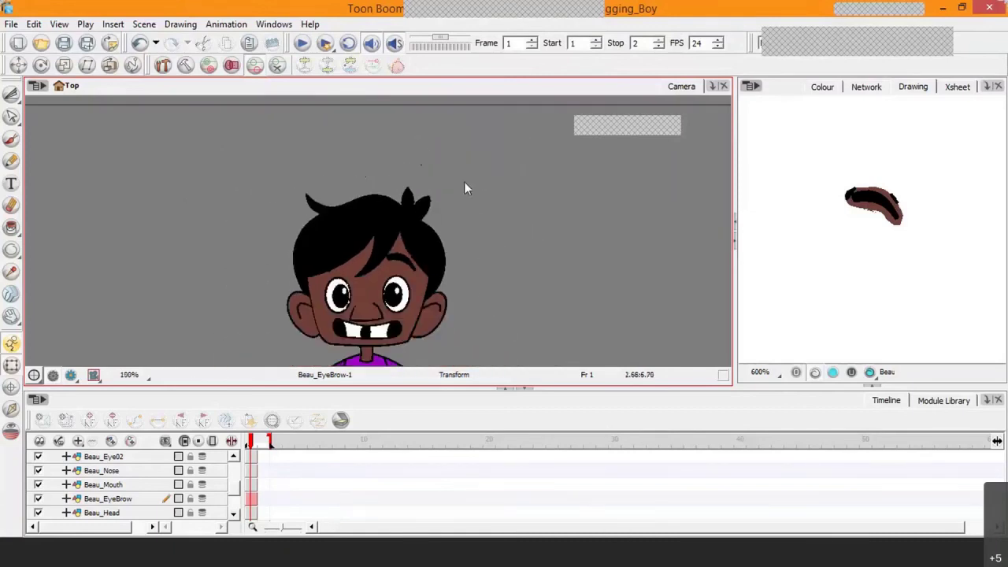
{"action": "key", "text": "space"}
{"action": "left_click_drag", "start_coordinate": [465, 271], "coordinate": [503, 173]}
{"action": "scroll", "coordinate": [453, 300], "scroll_direction": "up", "scroll_amount": 3}
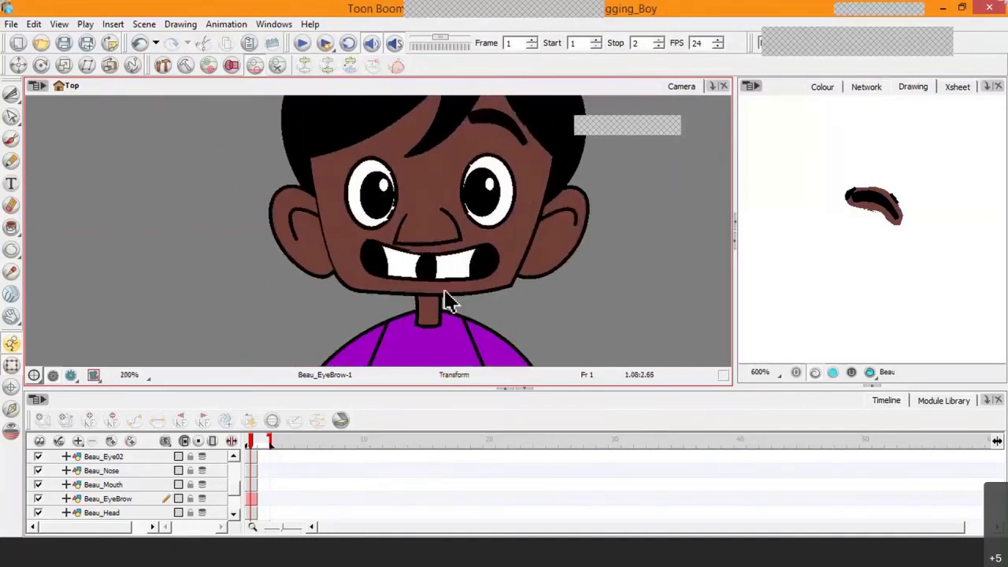
{"action": "left_click_drag", "start_coordinate": [465, 310], "coordinate": [465, 271]}
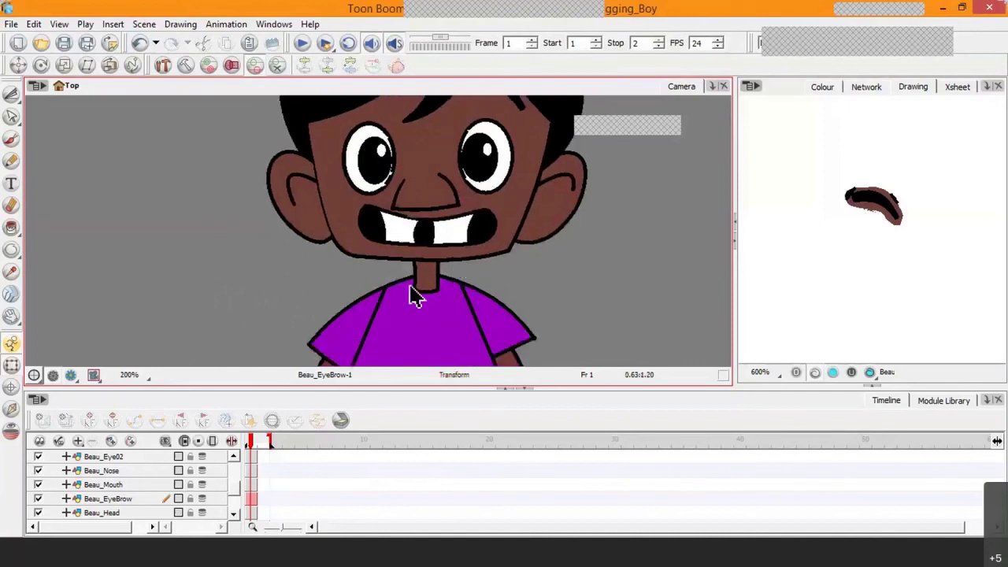
Step: Select the Beau layer and cut around the neck, including a margin of chin and shirt collar, with the Cutter tool
{"action": "left_click", "coordinate": [233, 514]}
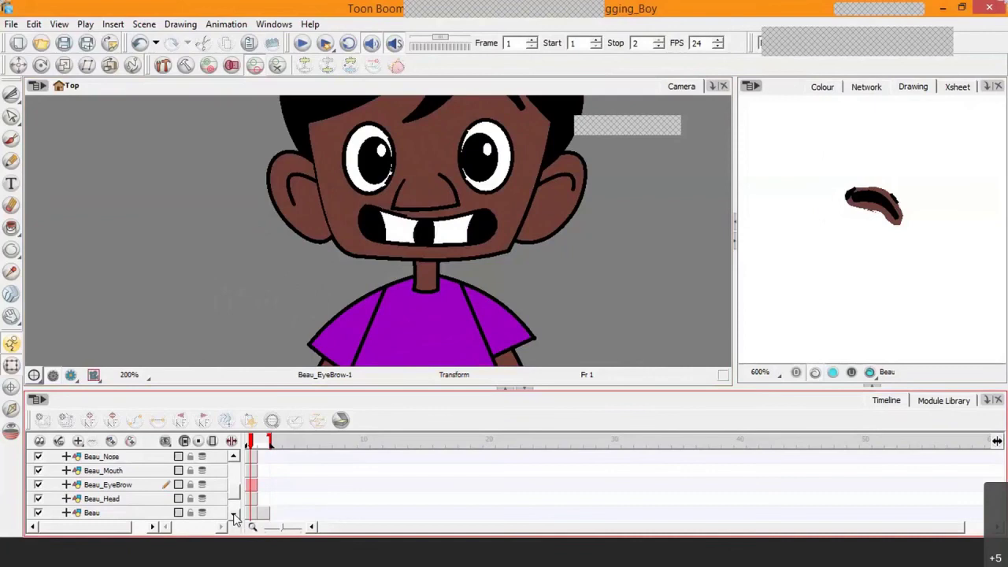
{"action": "left_click", "coordinate": [233, 514]}
{"action": "left_click", "coordinate": [152, 488]}
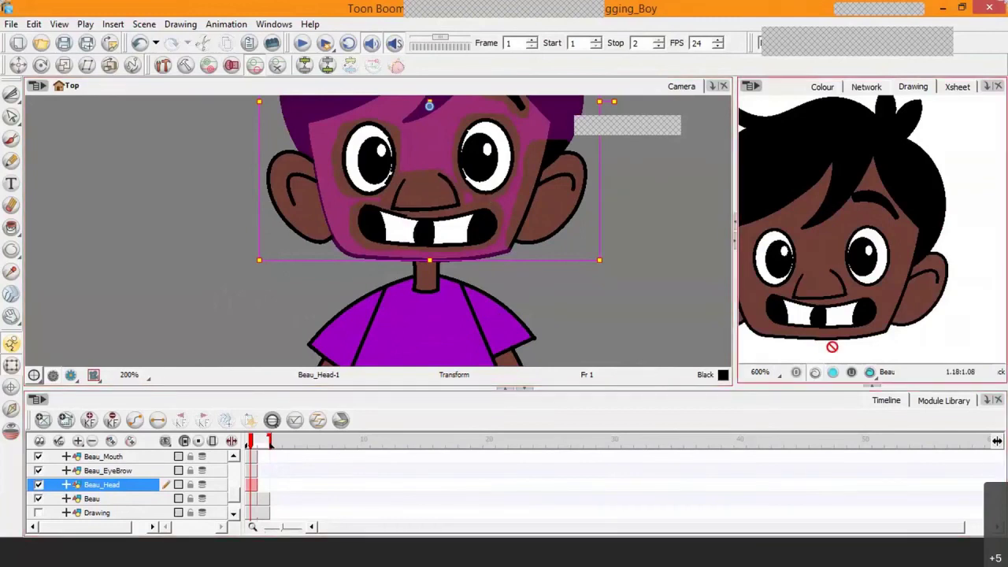
{"action": "left_click", "coordinate": [112, 499]}
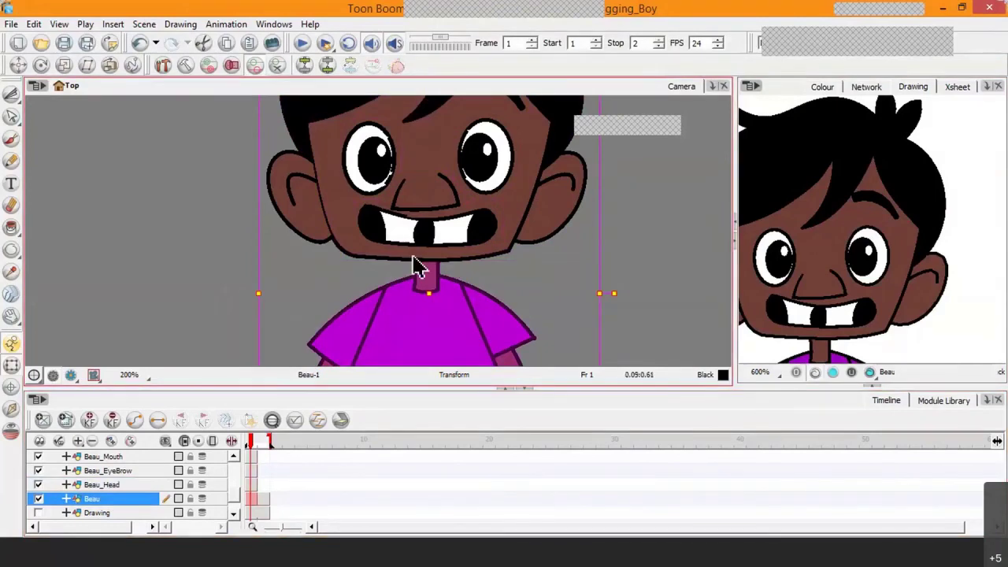
{"action": "left_click", "coordinate": [12, 94]}
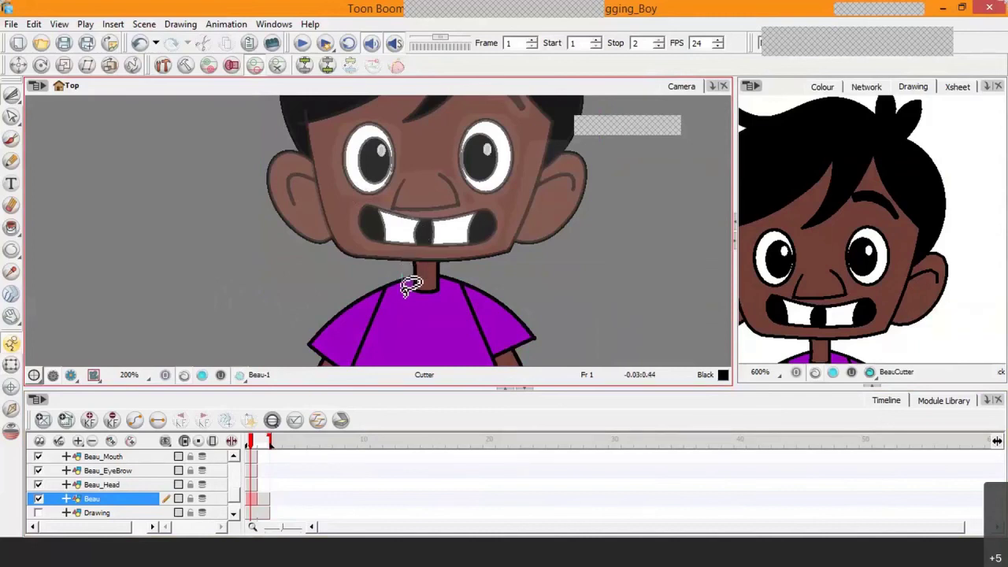
{"action": "mouse_move", "coordinate": [410, 286]}
{"action": "left_mouse_down"}
{"action": "mouse_move", "coordinate": [440, 309]}
{"action": "mouse_move", "coordinate": [452, 268]}
{"action": "mouse_move", "coordinate": [410, 260]}
{"action": "mouse_move", "coordinate": [413, 298]}
{"action": "left_mouse_up"}
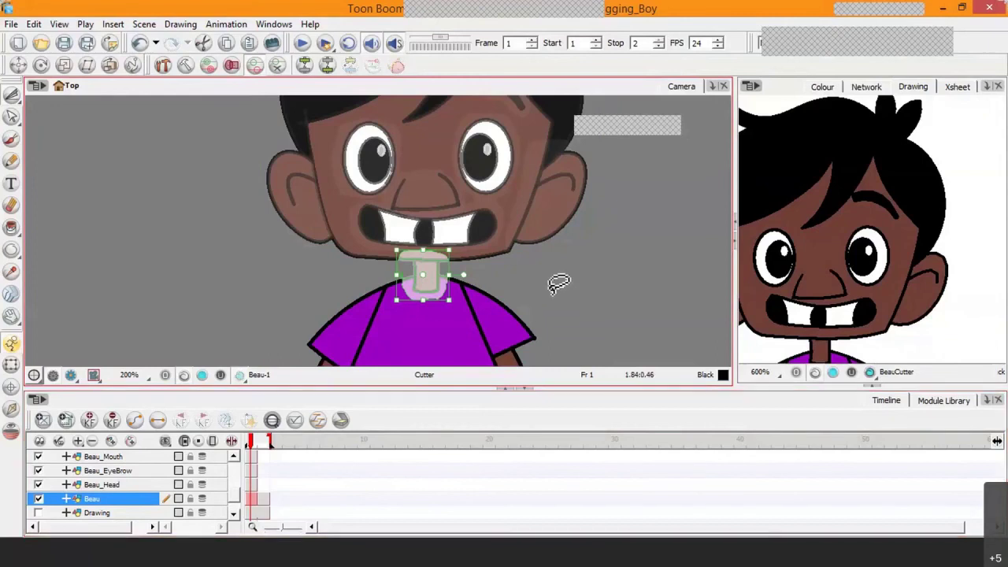
Step: Create a drawing layer named Beau_Neck from the selected neck artwork, leaving the source artwork uncut
{"action": "key", "text": "ctrl+7"}
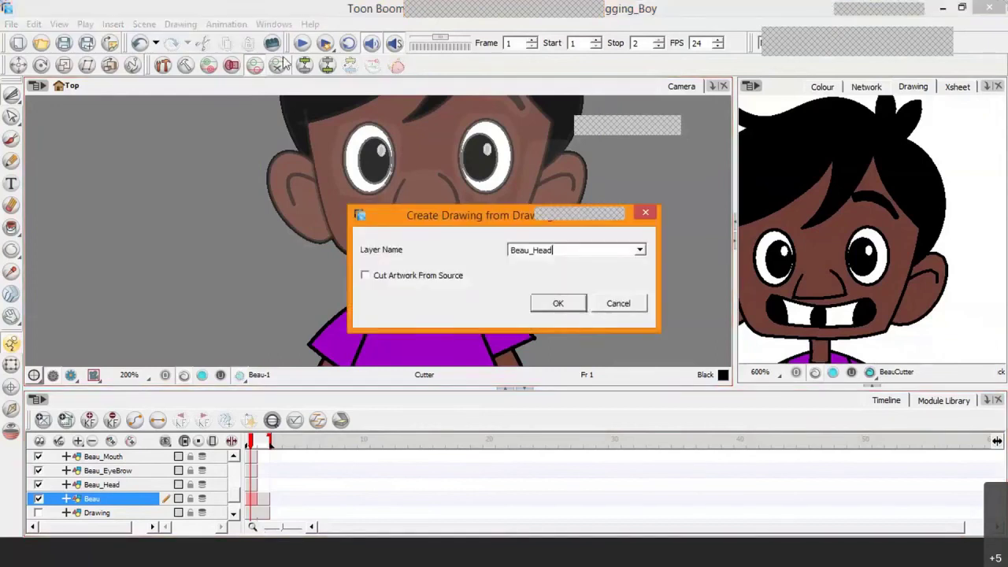
{"action": "left_click_drag", "start_coordinate": [455, 215], "coordinate": [261, 185]}
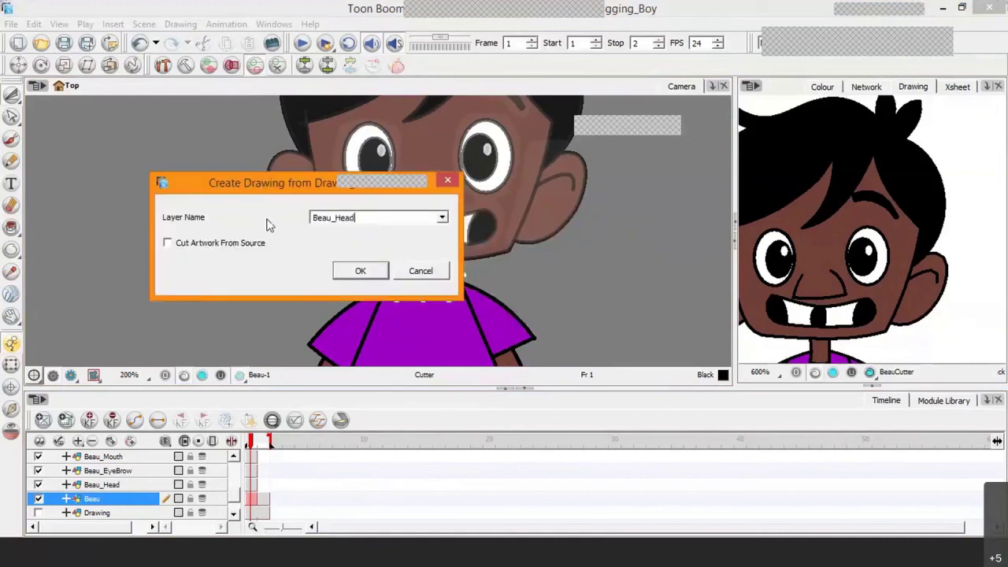
{"action": "key", "text": "BackSpace"}
{"action": "key", "text": "BackSpace"}
{"action": "key", "text": "BackSpace"}
{"action": "key", "text": "BackSpace"}
{"action": "type", "text": "Neck"}
{"action": "left_click", "coordinate": [358, 270]}
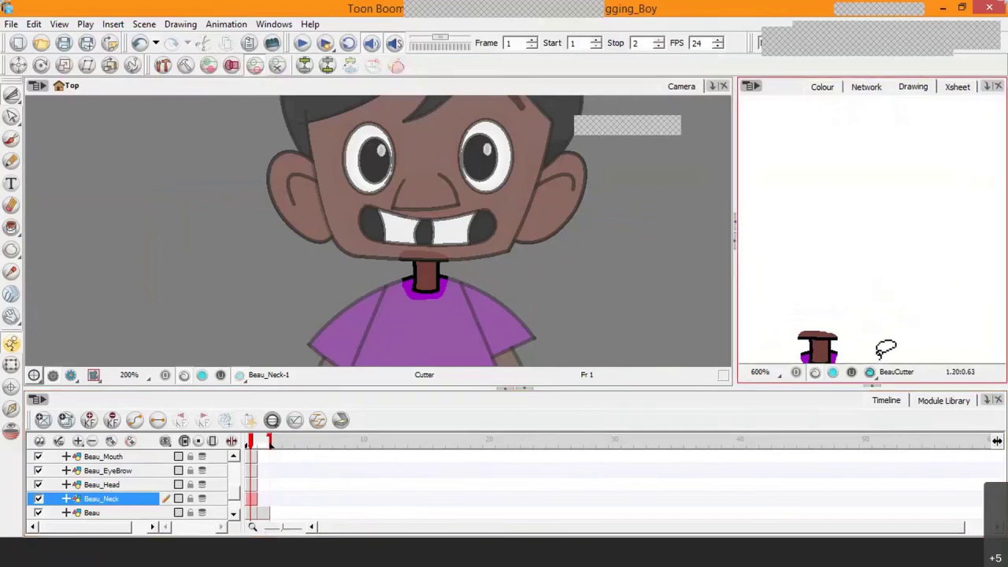
{"action": "left_click_drag", "start_coordinate": [869, 299], "coordinate": [897, 219]}
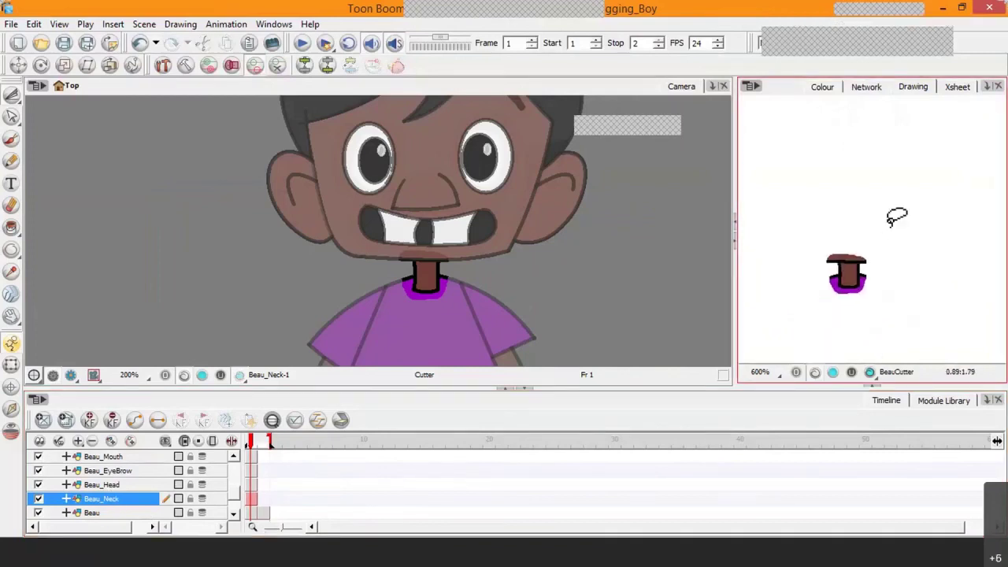
{"action": "scroll", "coordinate": [895, 221], "scroll_direction": "up", "scroll_amount": 3}
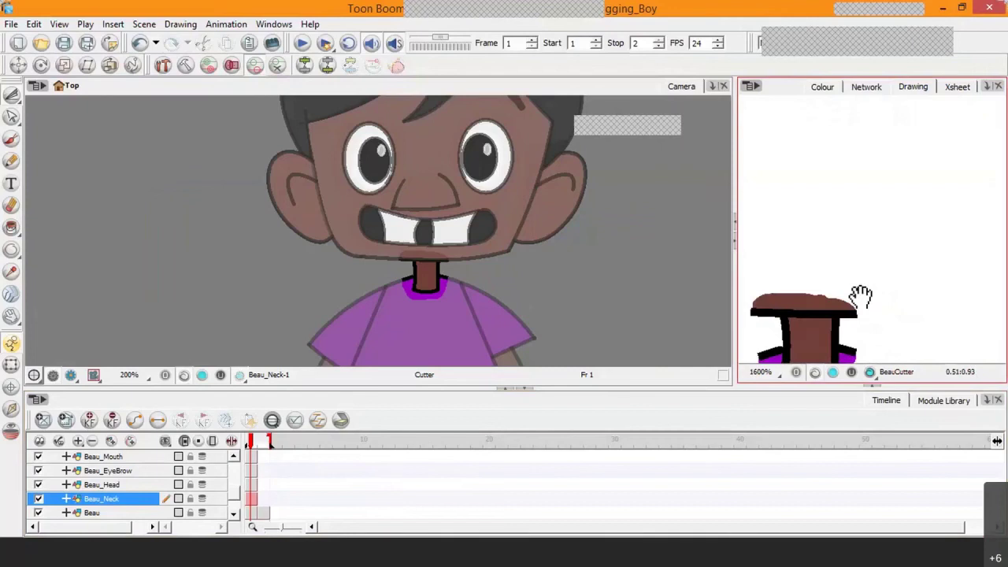
{"action": "left_click_drag", "start_coordinate": [861, 296], "coordinate": [899, 205]}
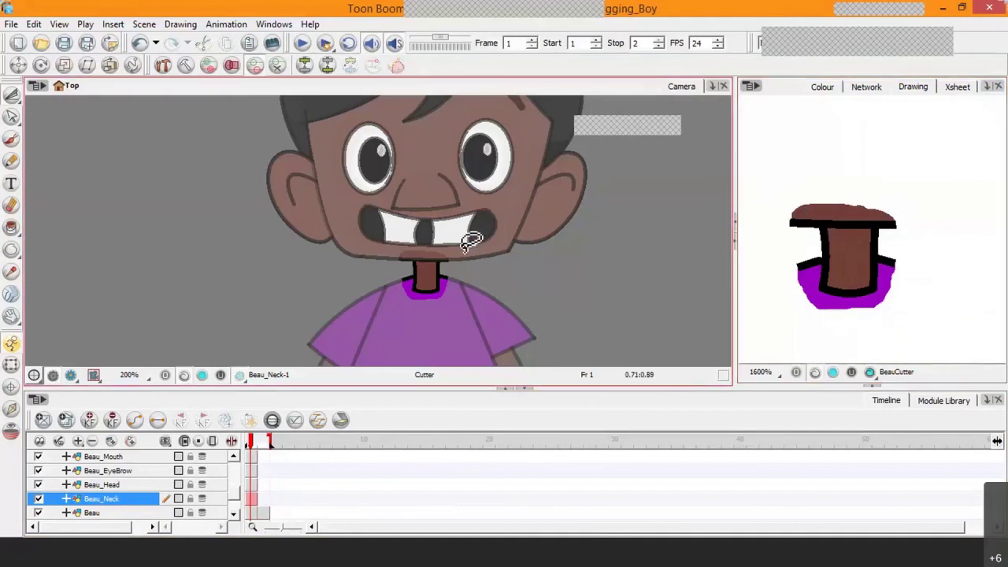
Step: Activate the Cutter tool and select the Beau layer with the character's torso in view
{"action": "scroll", "coordinate": [468, 246], "scroll_direction": "down", "scroll_amount": 6}
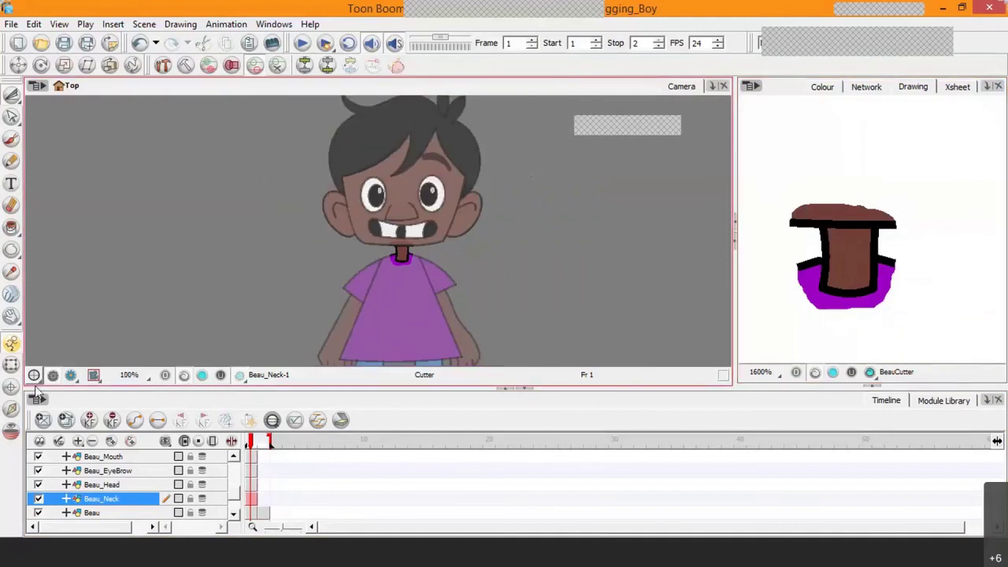
{"action": "key", "text": "shift+t"}
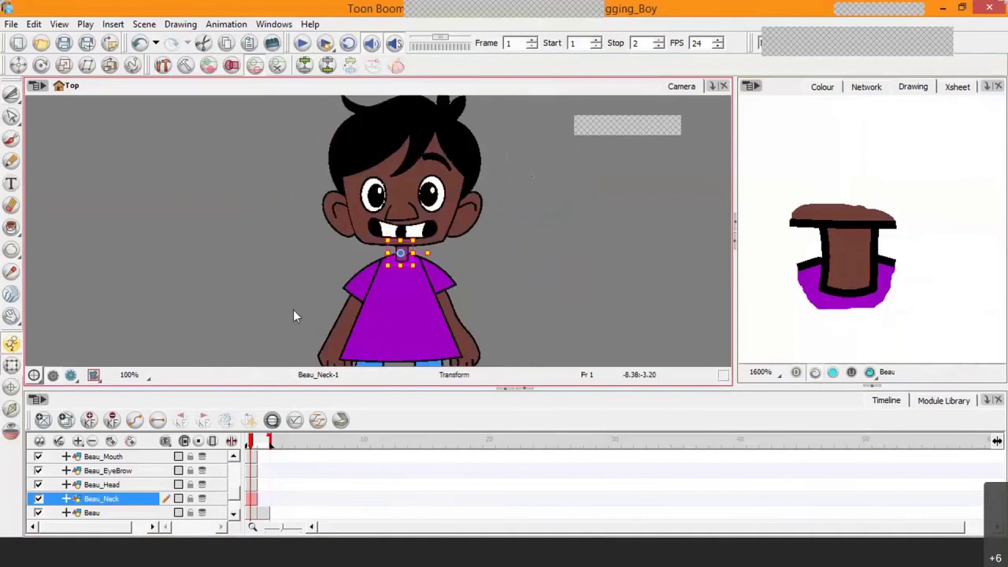
{"action": "left_click_drag", "start_coordinate": [281, 252], "coordinate": [277, 203]}
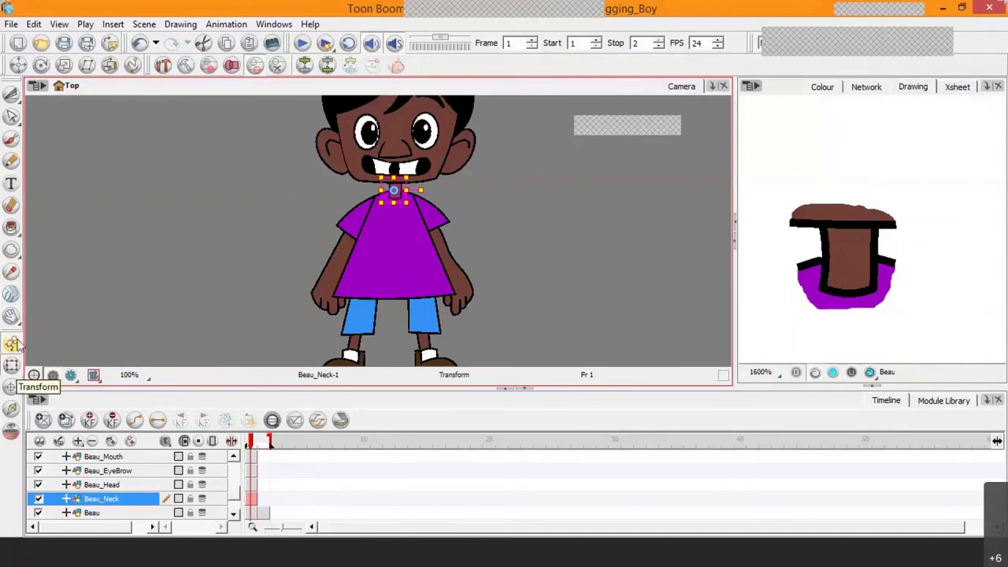
{"action": "left_click", "coordinate": [10, 93]}
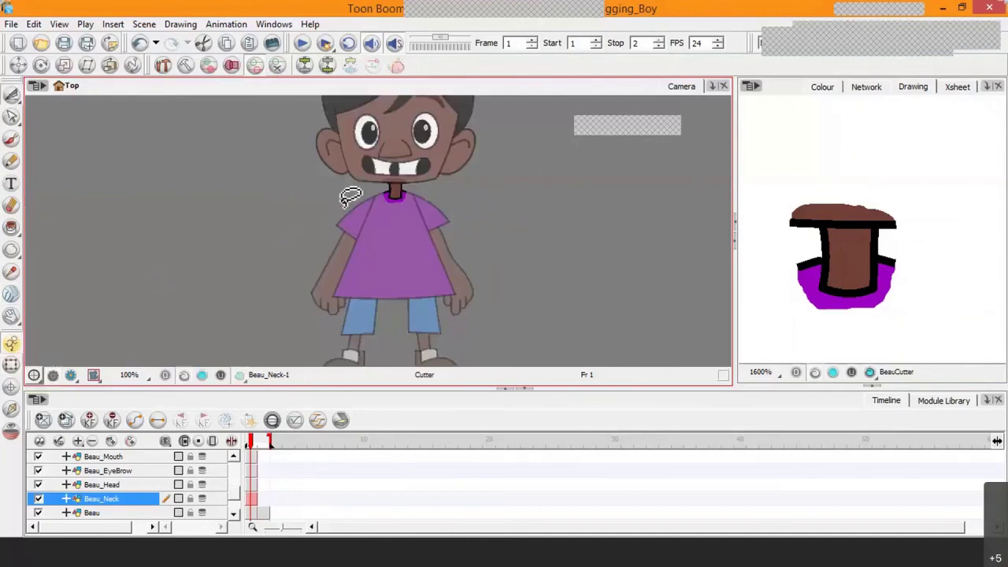
{"action": "left_click", "coordinate": [150, 508]}
{"action": "left_click", "coordinate": [140, 511]}
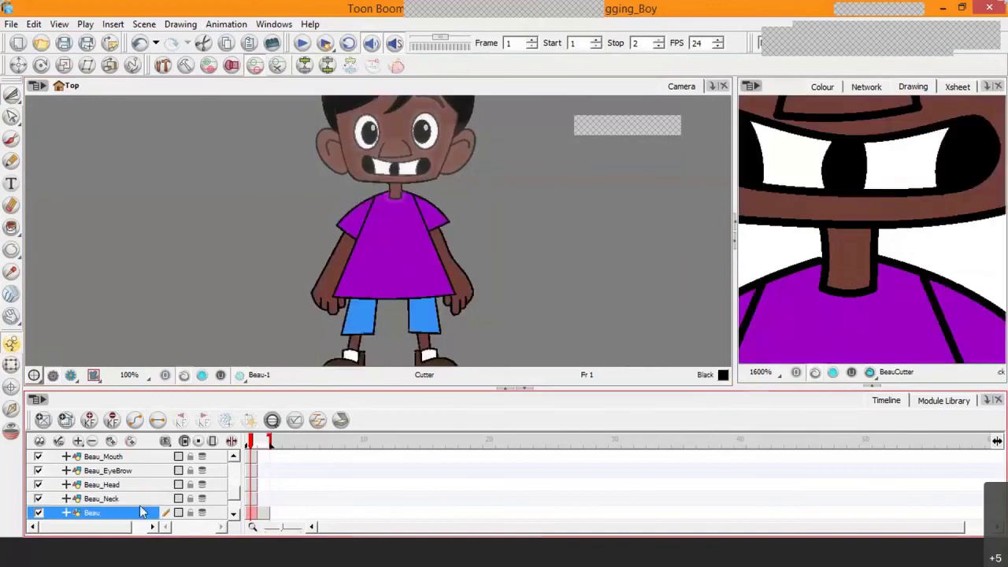
{"action": "mouse_move", "coordinate": [364, 202]}
{"action": "left_mouse_down"}
{"action": "mouse_move", "coordinate": [327, 302]}
{"action": "mouse_move", "coordinate": [334, 315]}
{"action": "mouse_move", "coordinate": [408, 323]}
{"action": "mouse_move", "coordinate": [462, 310]}
{"action": "mouse_move", "coordinate": [434, 222]}
{"action": "mouse_move", "coordinate": [404, 196]}
{"action": "mouse_move", "coordinate": [361, 215]}
{"action": "left_mouse_up"}
{"action": "scroll", "coordinate": [362, 219], "scroll_direction": "up", "scroll_amount": 4}
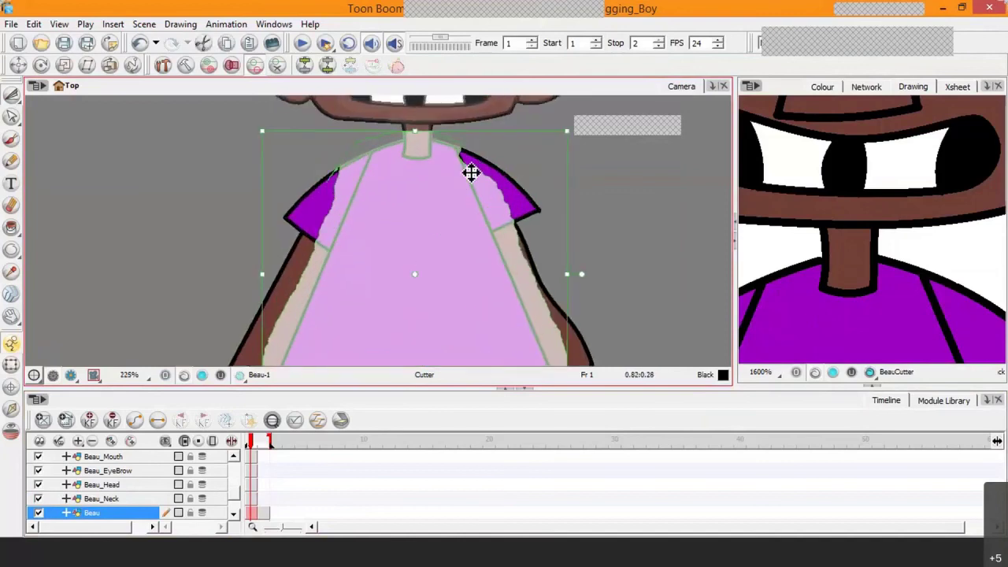
{"action": "scroll", "coordinate": [471, 171], "scroll_direction": "down", "scroll_amount": 3}
{"action": "left_click", "coordinate": [556, 221]}
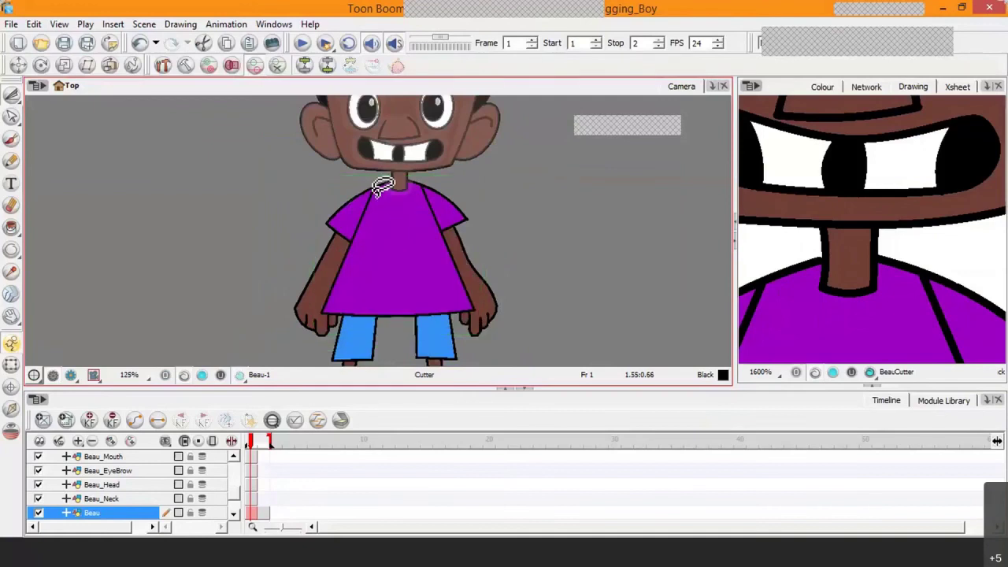
Step: Cut around the torso with a margin of neck, arms and shorts, and create a drawing layer named Beau_Torso from it, leaving the source uncut
{"action": "mouse_move", "coordinate": [362, 207]}
{"action": "left_mouse_down"}
{"action": "mouse_move", "coordinate": [320, 309]}
{"action": "mouse_move", "coordinate": [324, 333]}
{"action": "mouse_move", "coordinate": [452, 335]}
{"action": "mouse_move", "coordinate": [485, 301]}
{"action": "mouse_move", "coordinate": [439, 201]}
{"action": "mouse_move", "coordinate": [413, 187]}
{"action": "mouse_move", "coordinate": [364, 197]}
{"action": "left_mouse_up"}
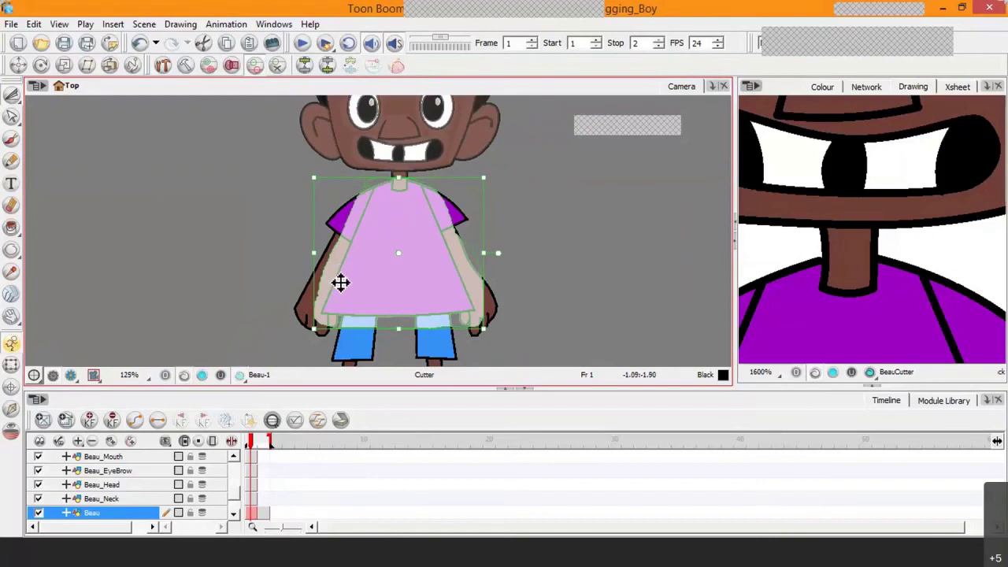
{"action": "key", "text": "F9"}
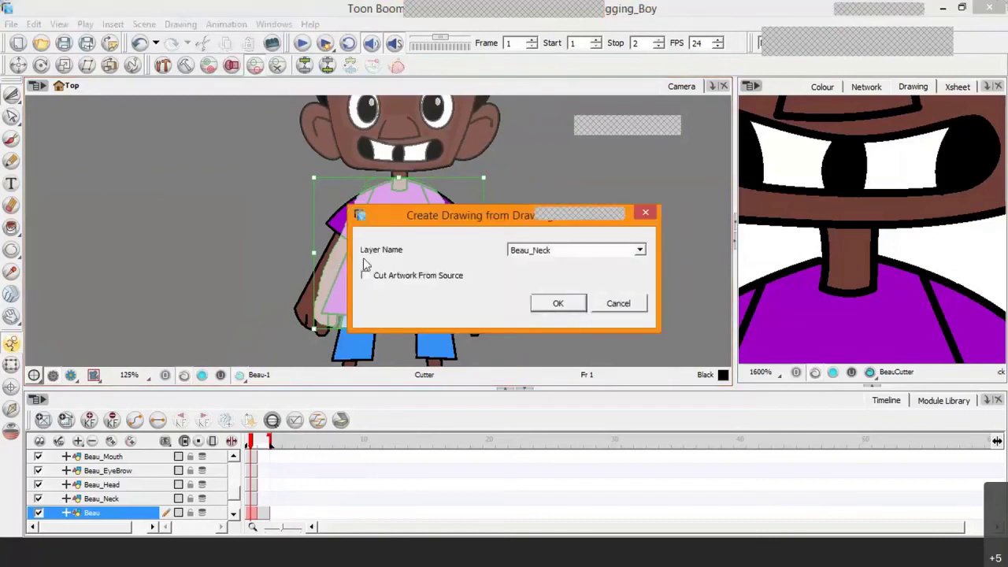
{"action": "left_click", "coordinate": [613, 250]}
{"action": "key", "text": "BackSpace"}
{"action": "key", "text": "BackSpace"}
{"action": "key", "text": "BackSpace"}
{"action": "key", "text": "BackSpace"}
{"action": "type", "text": "Torso"}
{"action": "left_click", "coordinate": [559, 304]}
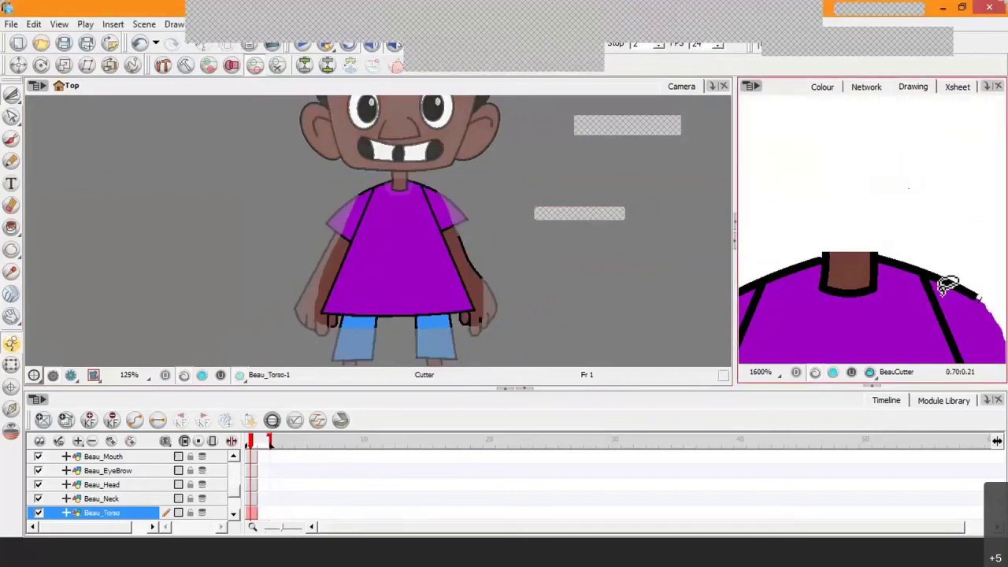
Step: Examine the Beau_Torso artwork in the Drawing view, including the arm and shorts margins around the shirt
{"action": "scroll", "coordinate": [924, 191], "scroll_direction": "down", "scroll_amount": 2}
{"action": "scroll", "coordinate": [914, 227], "scroll_direction": "down", "scroll_amount": 3}
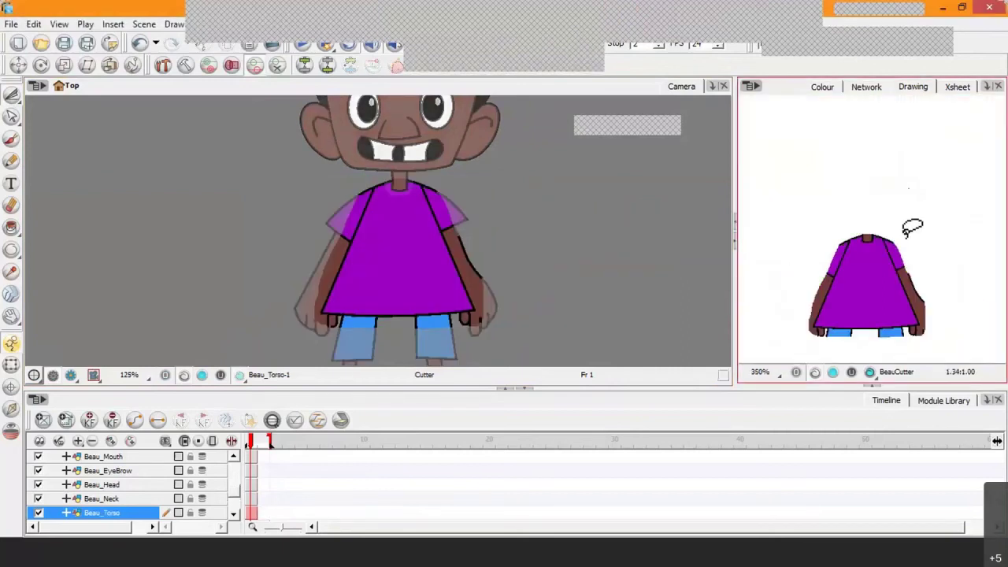
{"action": "scroll", "coordinate": [912, 229], "scroll_direction": "up", "scroll_amount": 2}
{"action": "left_click_drag", "start_coordinate": [878, 304], "coordinate": [872, 197]}
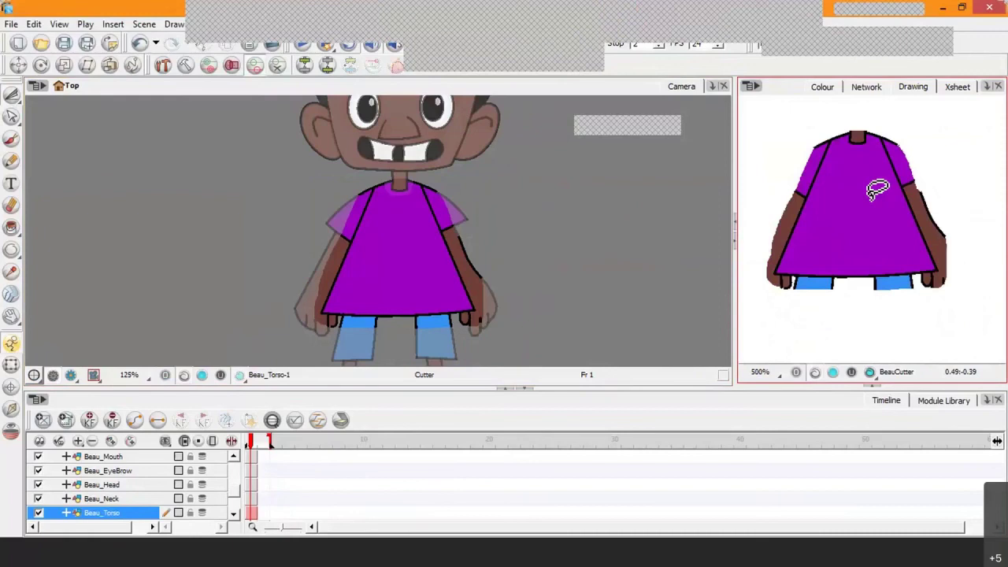
{"action": "scroll", "coordinate": [827, 241], "scroll_direction": "up", "scroll_amount": 2}
{"action": "left_click_drag", "start_coordinate": [827, 240], "coordinate": [885, 186]}
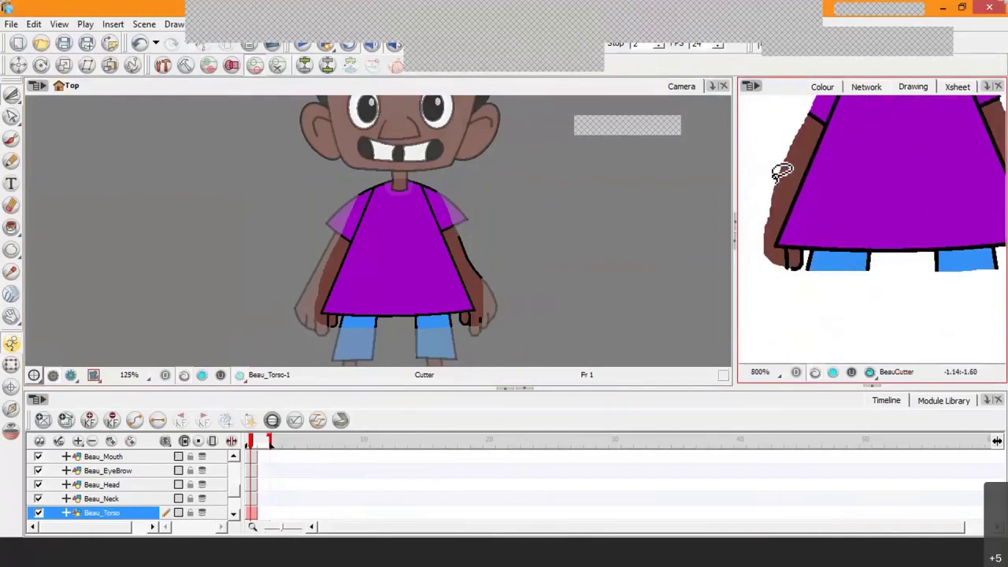
{"action": "scroll", "coordinate": [361, 365], "scroll_direction": "down", "scroll_amount": 1}
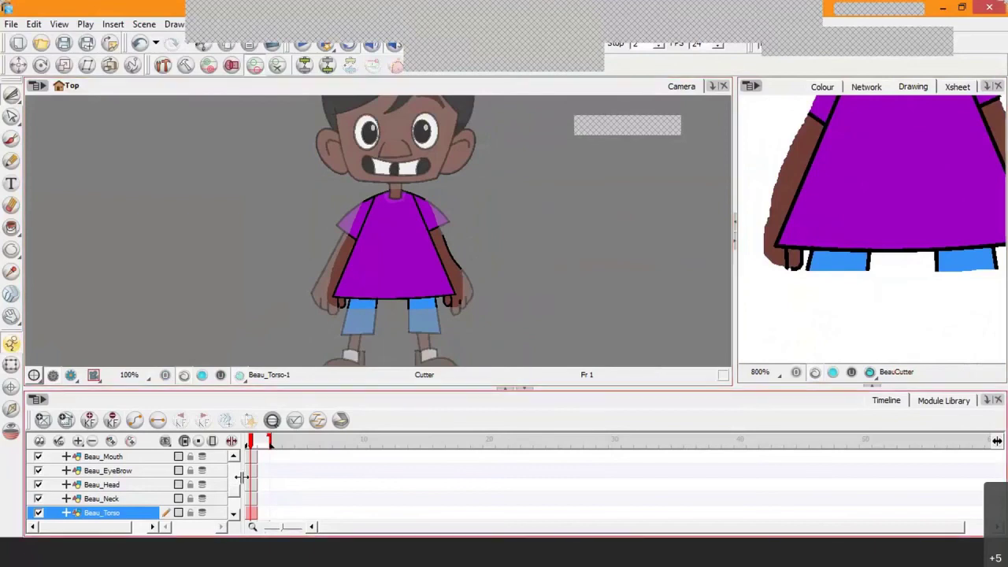
Step: Select the Beau layer and cut around the arm on the drawing's left side, including its sleeve, hand and a margin of shirt and shorts
{"action": "left_click", "coordinate": [234, 515]}
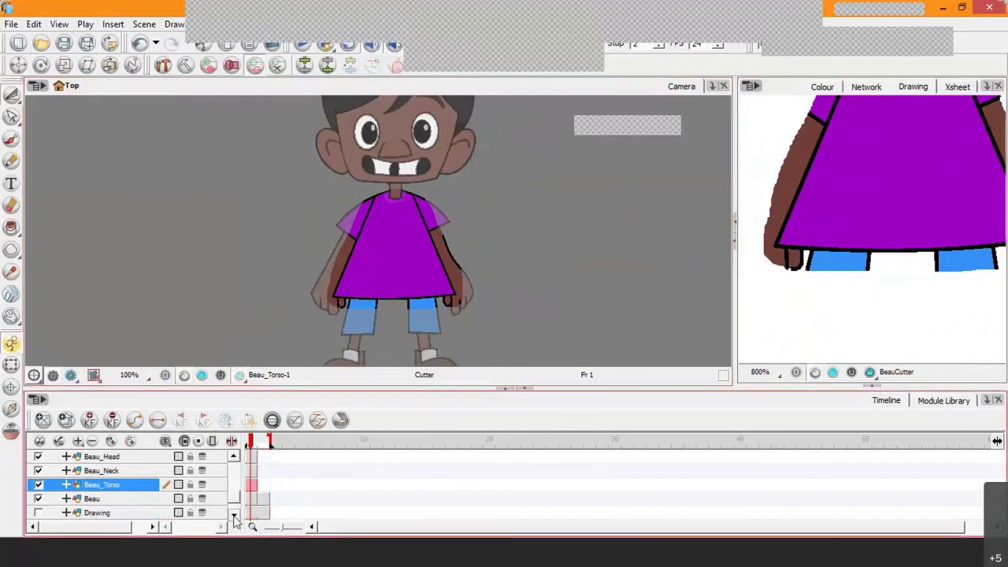
{"action": "left_click", "coordinate": [115, 500]}
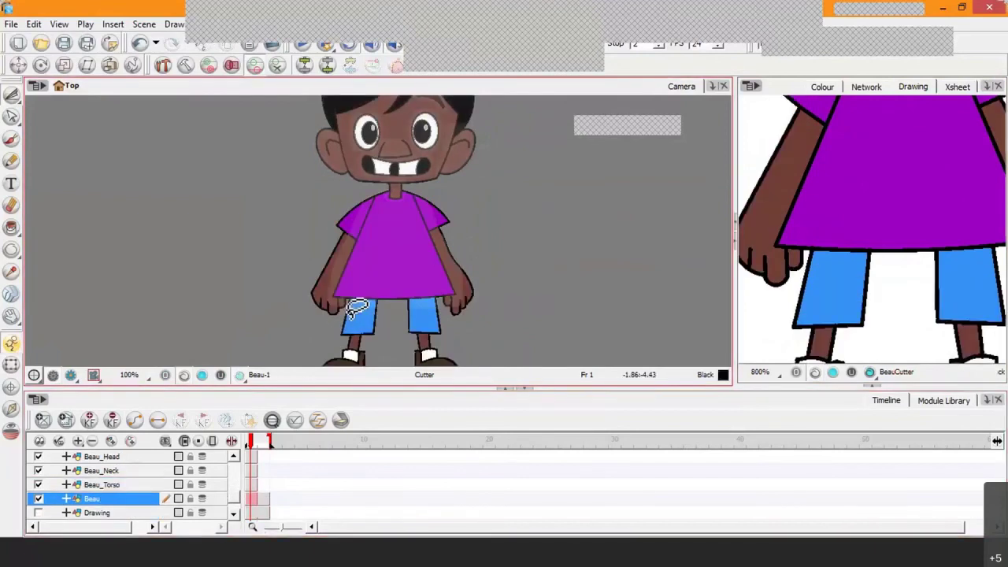
{"action": "key", "text": "2"}
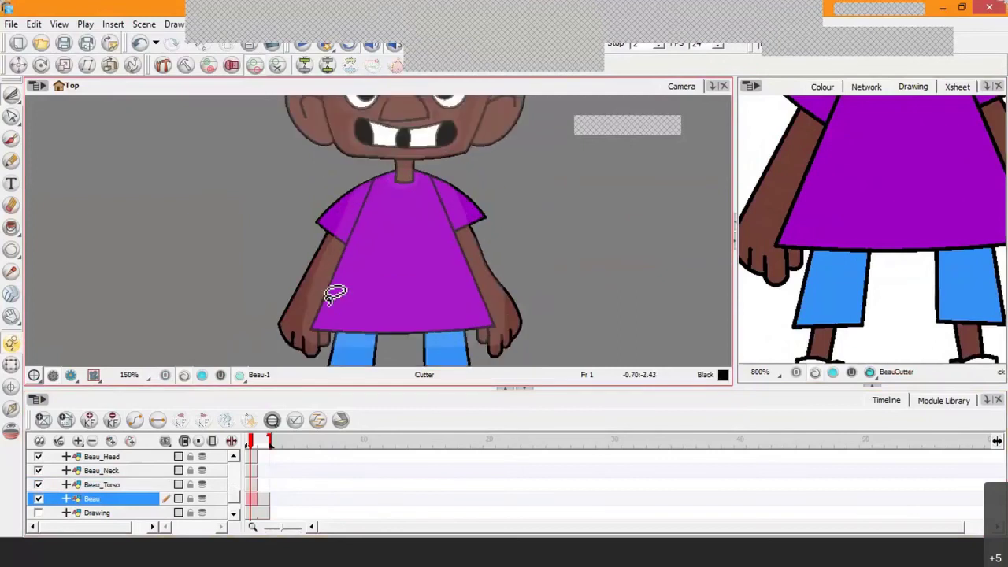
{"action": "left_click_drag", "start_coordinate": [335, 294], "coordinate": [389, 256]}
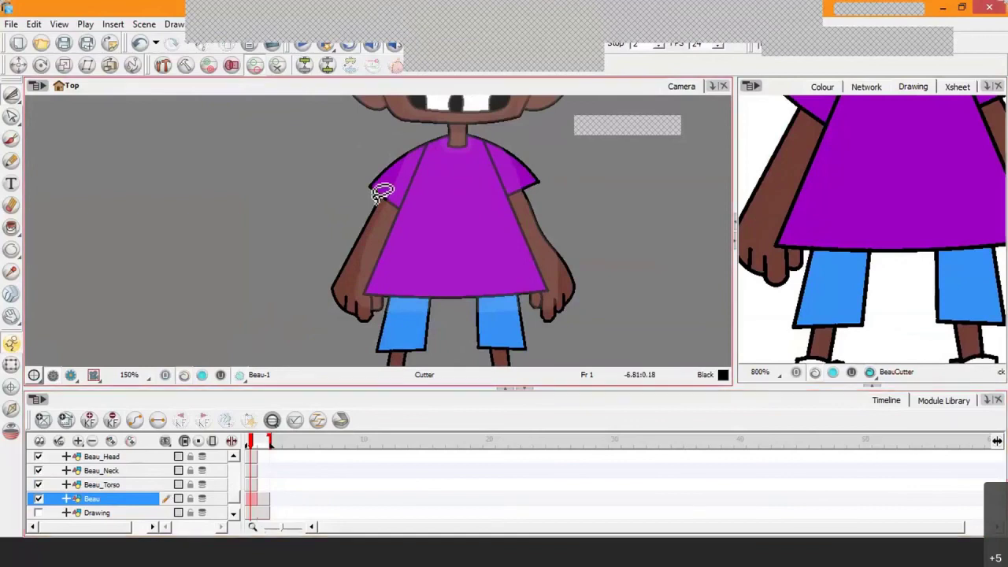
{"action": "mouse_move", "coordinate": [336, 226]}
{"action": "left_mouse_down"}
{"action": "mouse_move", "coordinate": [367, 333]}
{"action": "mouse_move", "coordinate": [425, 250]}
{"action": "mouse_move", "coordinate": [438, 166]}
{"action": "mouse_move", "coordinate": [402, 140]}
{"action": "mouse_move", "coordinate": [322, 263]}
{"action": "left_mouse_up"}
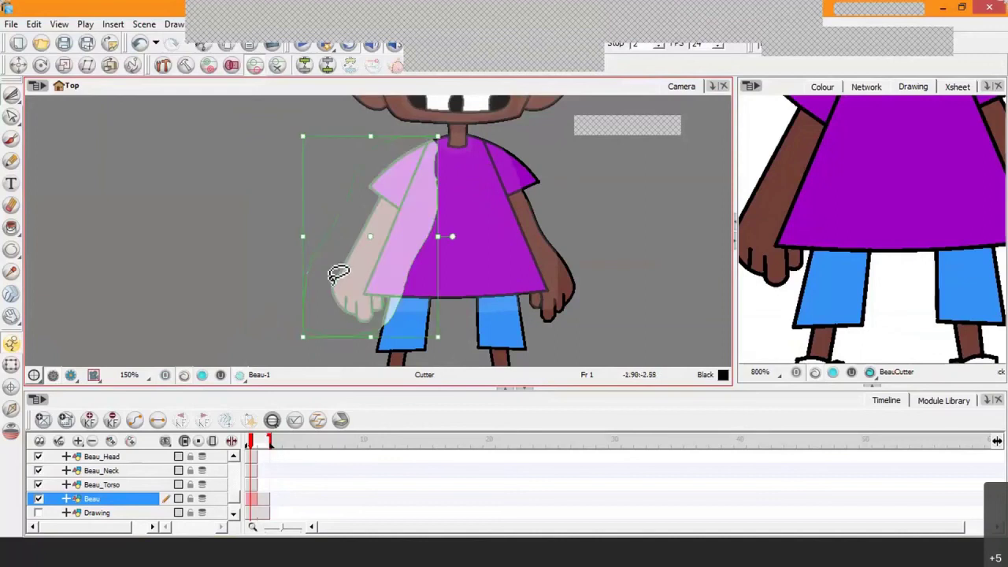
Step: Create a drawing layer named Beau_Arm01 from the selected arm artwork, leaving the source artwork uncut
{"action": "key", "text": "ctrl+shift+d"}
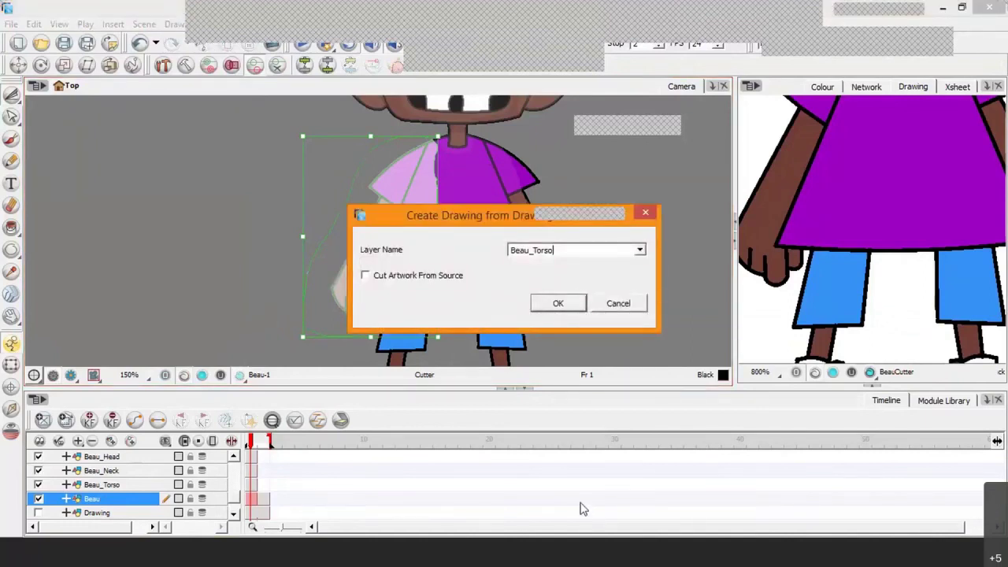
{"action": "key", "text": "BackSpace"}
{"action": "key", "text": "BackSpace"}
{"action": "key", "text": "BackSpace"}
{"action": "key", "text": "BackSpace"}
{"action": "key", "text": "BackSpace"}
{"action": "type", "text": "Arm01"}
{"action": "left_click", "coordinate": [556, 305]}
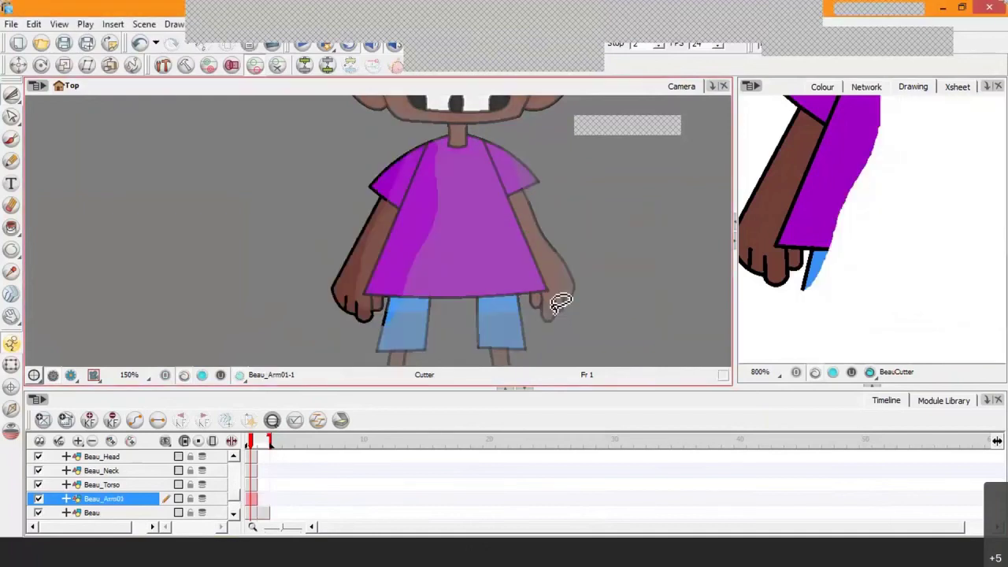
Step: Select the Beau layer and cut around the arm on the drawing's right side, including its sleeve, hand and a margin of shirt
{"action": "left_click", "coordinate": [122, 502]}
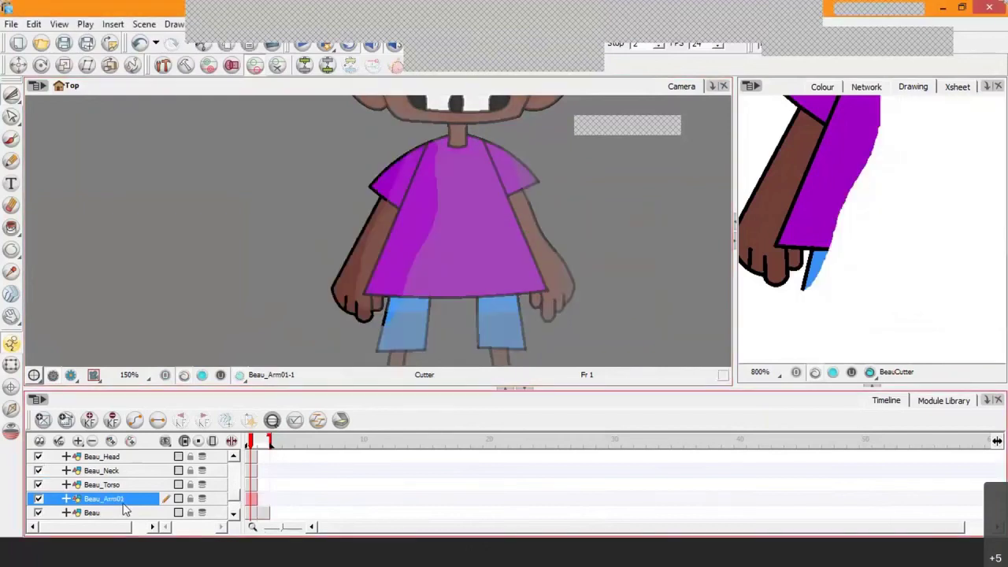
{"action": "left_click", "coordinate": [114, 512]}
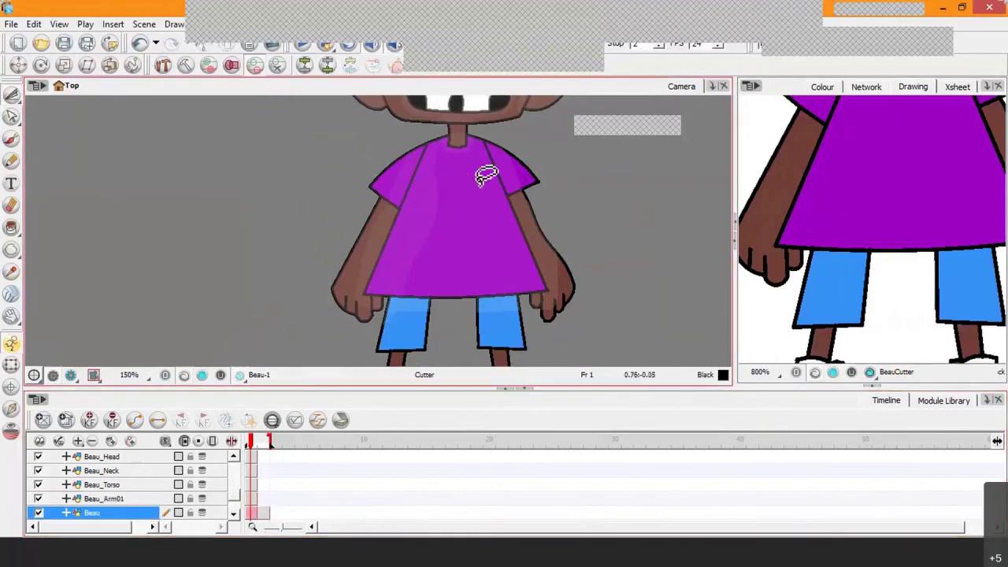
{"action": "mouse_move", "coordinate": [492, 213]}
{"action": "left_mouse_down"}
{"action": "mouse_move", "coordinate": [519, 305]}
{"action": "mouse_move", "coordinate": [559, 337]}
{"action": "mouse_move", "coordinate": [578, 214]}
{"action": "mouse_move", "coordinate": [538, 162]}
{"action": "mouse_move", "coordinate": [502, 148]}
{"action": "mouse_move", "coordinate": [474, 174]}
{"action": "mouse_move", "coordinate": [495, 254]}
{"action": "left_mouse_up"}
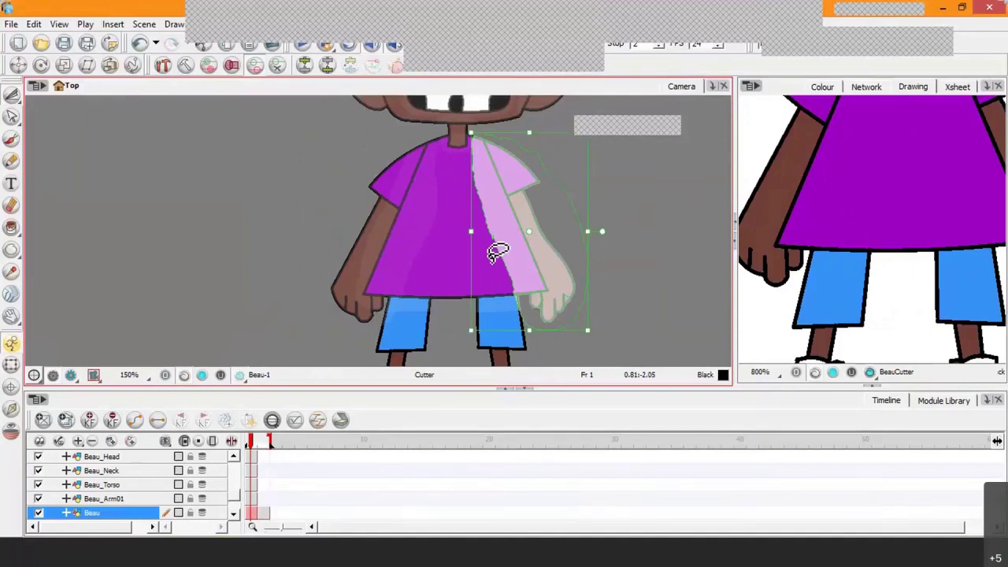
Step: Create a drawing layer named Beau_Arm02 from the selected arm artwork without cutting the source, and check it in the Drawing view
{"action": "key", "text": "ctrl+shift+d"}
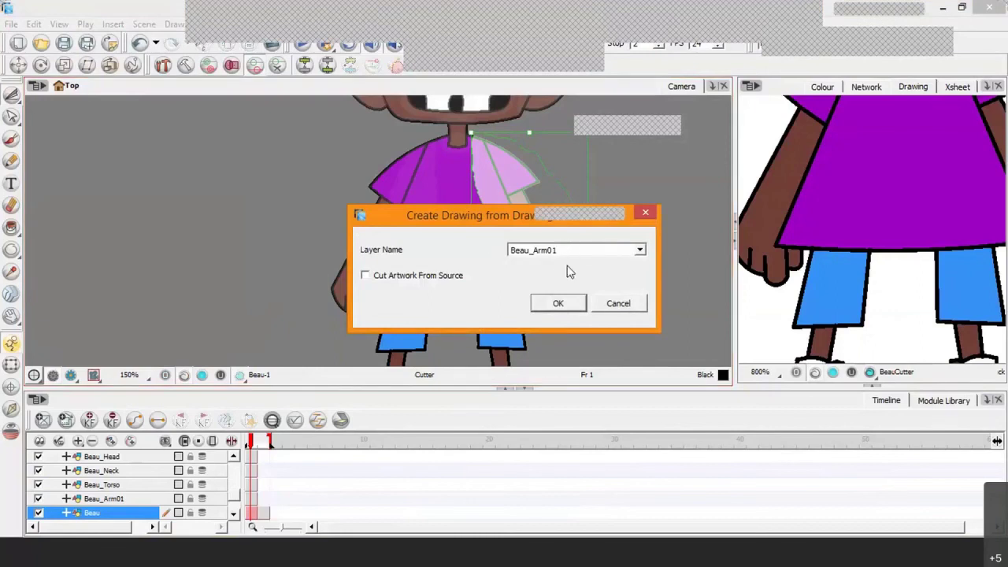
{"action": "key", "text": "BackSpace"}
{"action": "type", "text": "2"}
{"action": "left_click", "coordinate": [559, 305]}
{"action": "scroll", "coordinate": [840, 200], "scroll_direction": "down", "scroll_amount": 2}
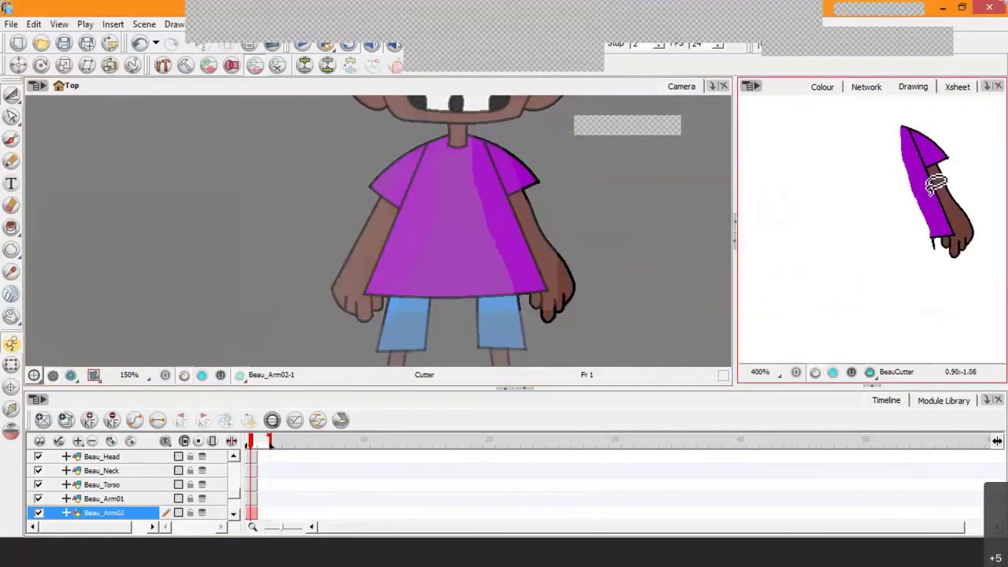
{"action": "left_click_drag", "start_coordinate": [936, 183], "coordinate": [878, 216]}
{"action": "left_click", "coordinate": [138, 513]}
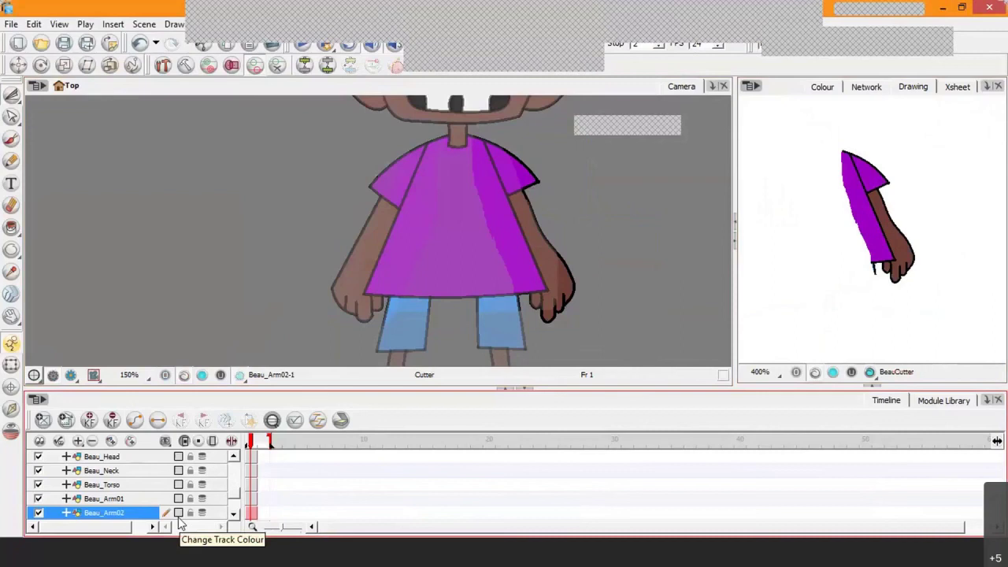
{"action": "scroll", "coordinate": [261, 320], "scroll_direction": "up", "scroll_amount": 1}
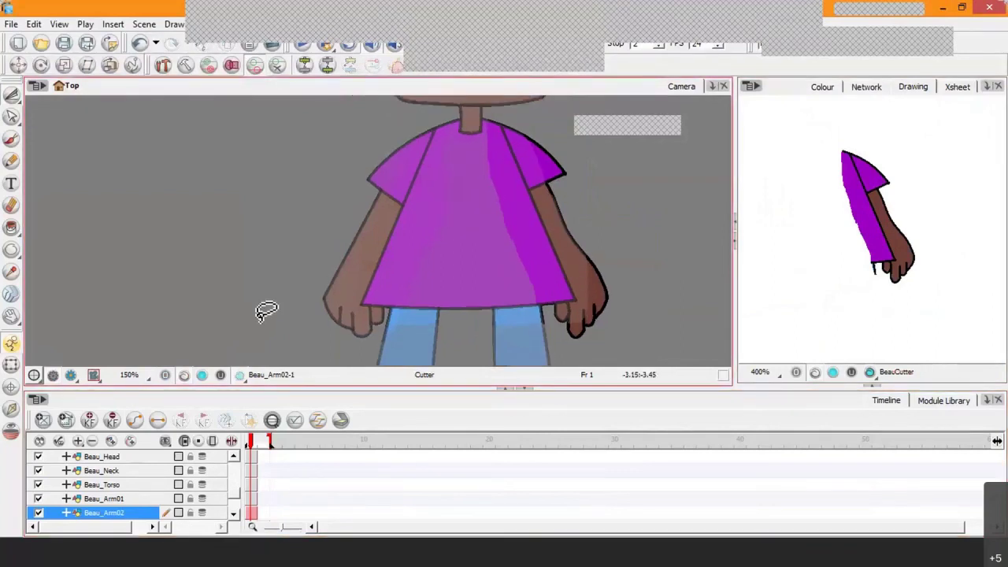
{"action": "scroll", "coordinate": [266, 312], "scroll_direction": "up", "scroll_amount": 2}
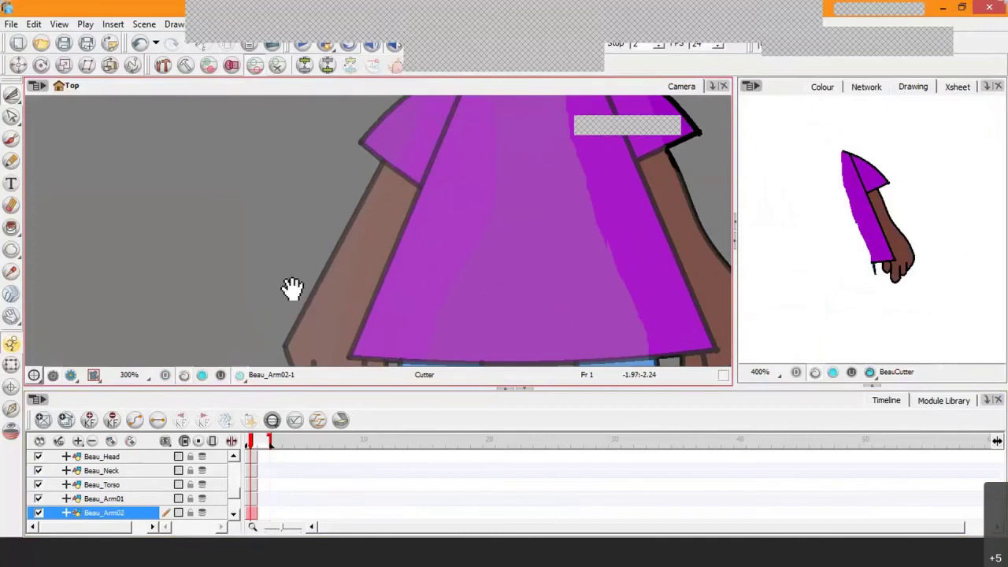
{"action": "left_click_drag", "start_coordinate": [292, 288], "coordinate": [337, 263]}
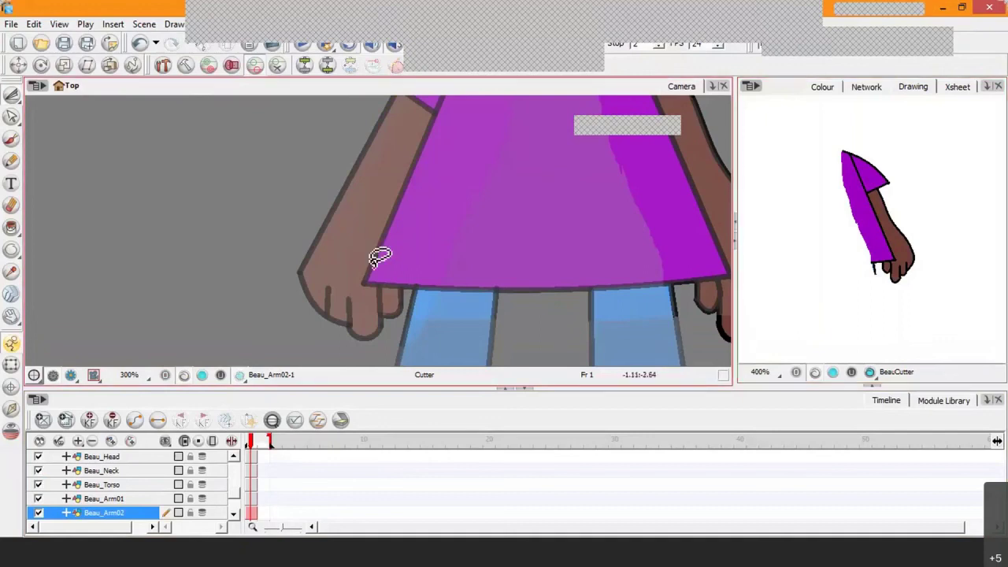
{"action": "left_click_drag", "start_coordinate": [420, 228], "coordinate": [251, 238]}
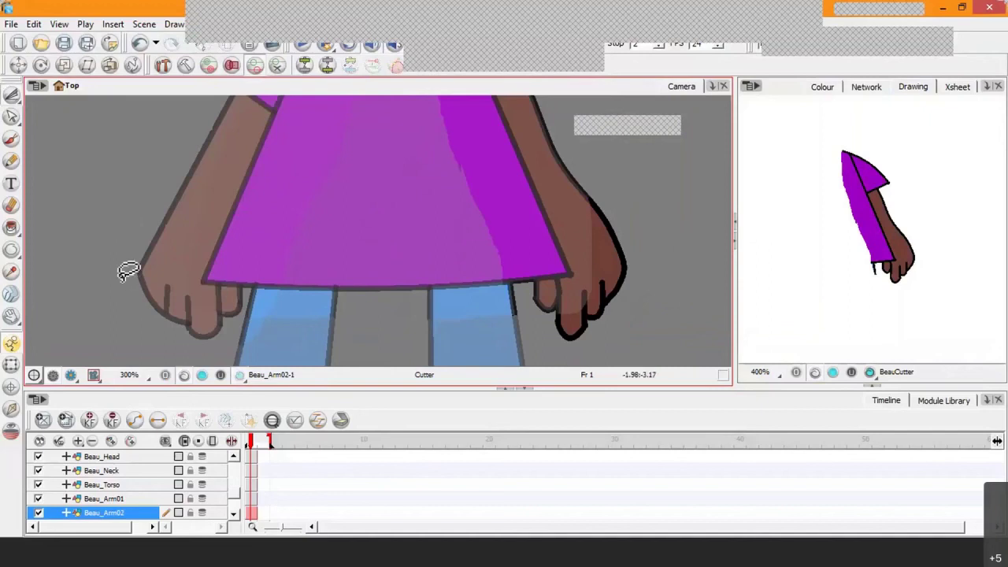
{"action": "mouse_move", "coordinate": [120, 272]}
{"action": "left_mouse_down"}
{"action": "mouse_move", "coordinate": [150, 347]}
{"action": "mouse_move", "coordinate": [279, 297]}
{"action": "mouse_move", "coordinate": [267, 246]}
{"action": "mouse_move", "coordinate": [245, 234]}
{"action": "mouse_move", "coordinate": [163, 234]}
{"action": "mouse_move", "coordinate": [123, 277]}
{"action": "mouse_move", "coordinate": [126, 290]}
{"action": "left_mouse_up"}
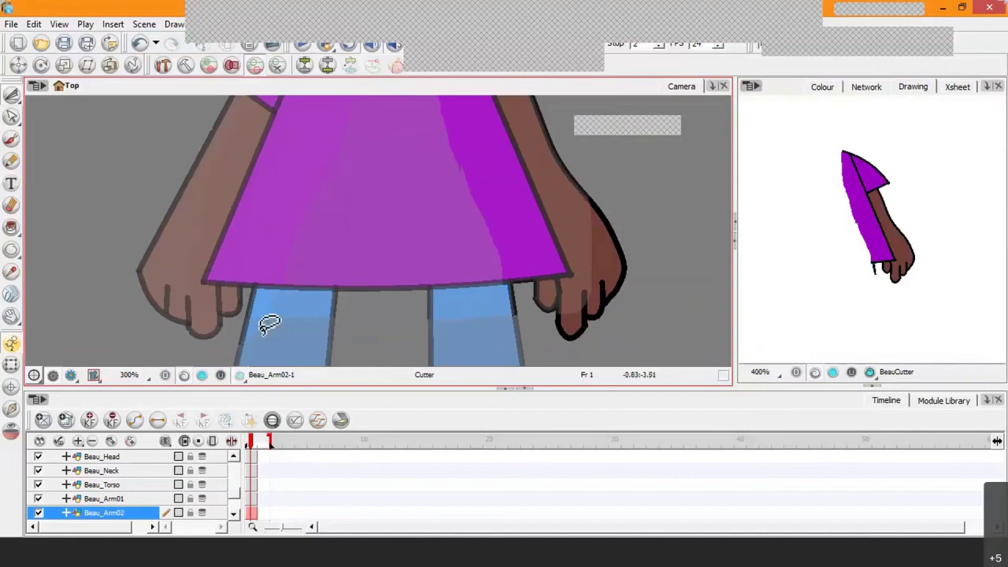
Step: Cut around the hand on the Beau_Arm01 layer and create a drawing layer named Beau_Hand01 from it, leaving the source artwork uncut
{"action": "left_click", "coordinate": [110, 499]}
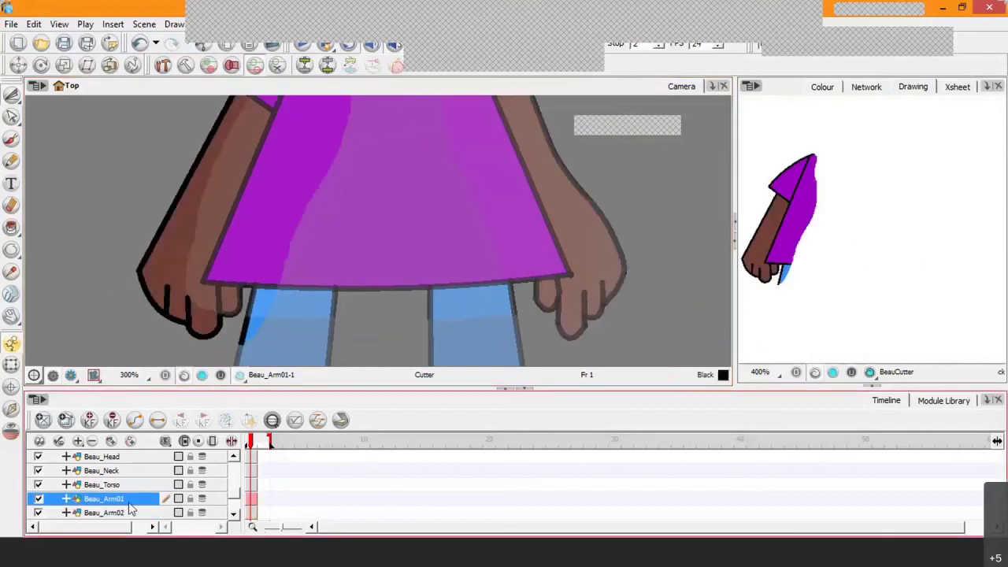
{"action": "mouse_move", "coordinate": [120, 271]}
{"action": "left_mouse_down"}
{"action": "mouse_move", "coordinate": [221, 356]}
{"action": "mouse_move", "coordinate": [260, 270]}
{"action": "mouse_move", "coordinate": [252, 246]}
{"action": "mouse_move", "coordinate": [232, 234]}
{"action": "mouse_move", "coordinate": [163, 215]}
{"action": "mouse_move", "coordinate": [124, 253]}
{"action": "mouse_move", "coordinate": [120, 283]}
{"action": "left_mouse_up"}
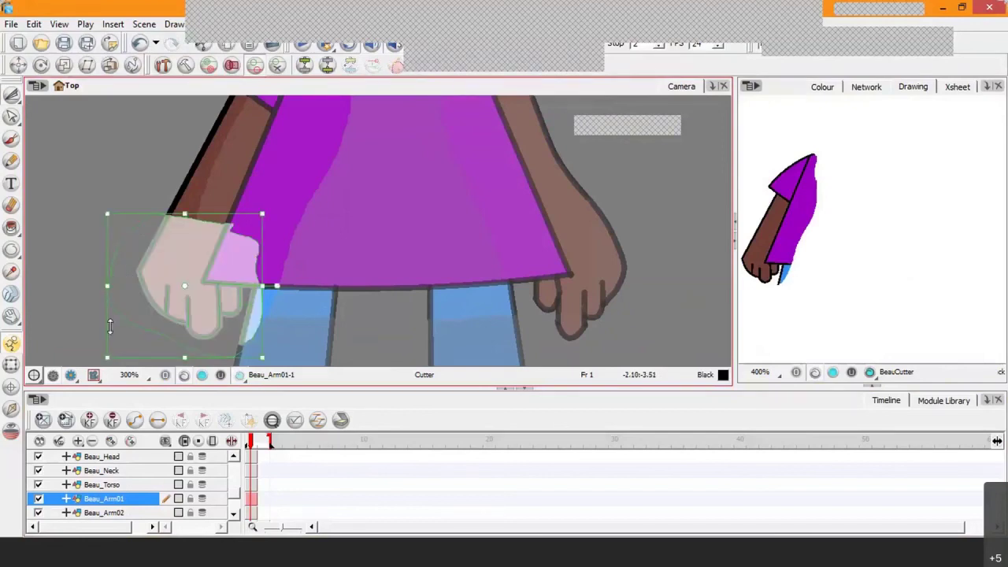
{"action": "key", "text": "ctrl+shift+comma"}
{"action": "key", "text": "BackSpace"}
{"action": "key", "text": "BackSpace"}
{"action": "key", "text": "BackSpace"}
{"action": "key", "text": "BackSpace"}
{"action": "key", "text": "BackSpace"}
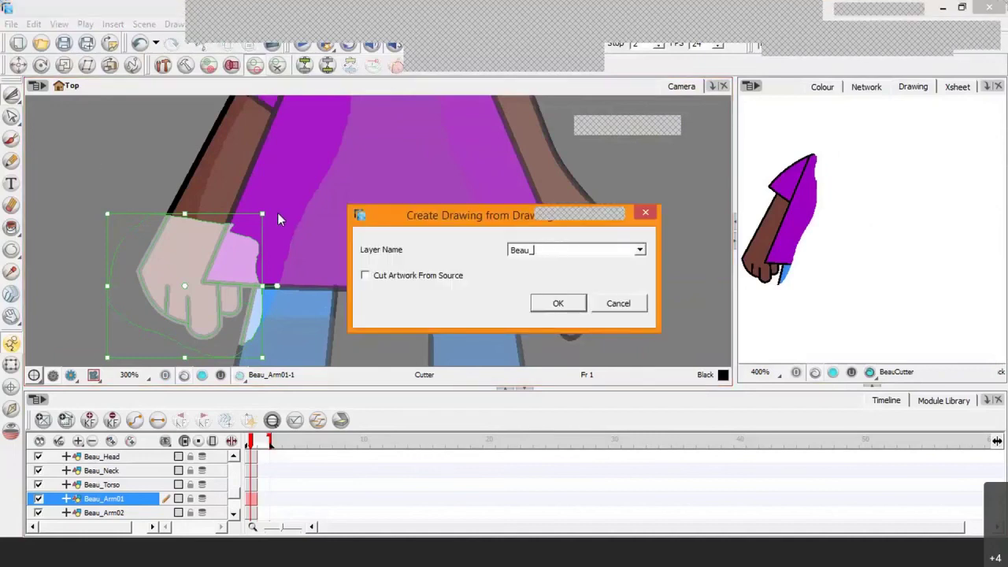
{"action": "type", "text": "Hand"}
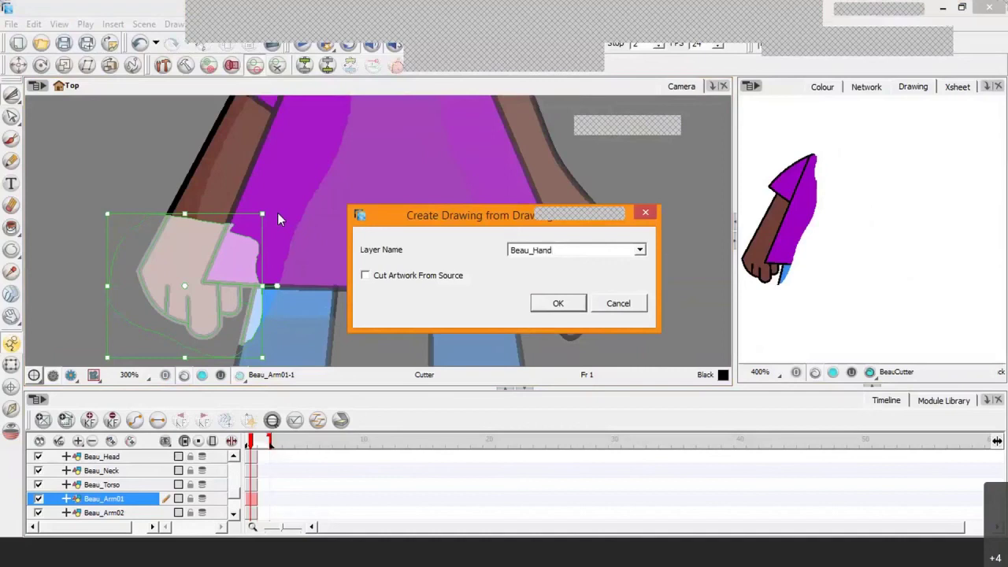
{"action": "type", "text": "01"}
{"action": "left_click", "coordinate": [553, 305]}
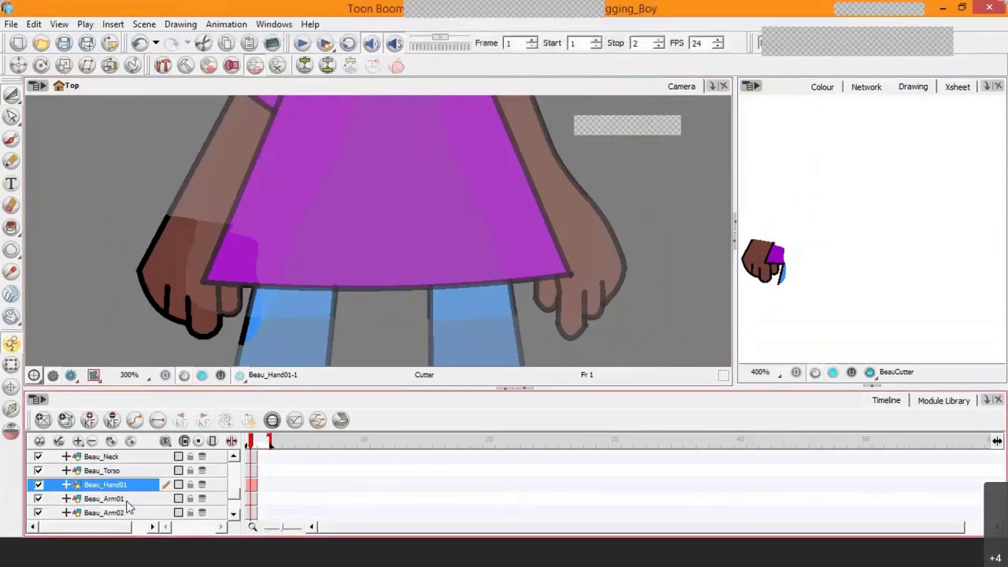
Step: Select the Beau_Arm02 layer and cut around its hand, including a margin of wrist and shirt
{"action": "scroll", "coordinate": [128, 509], "scroll_direction": "down", "scroll_amount": 1}
{"action": "left_click", "coordinate": [129, 510]}
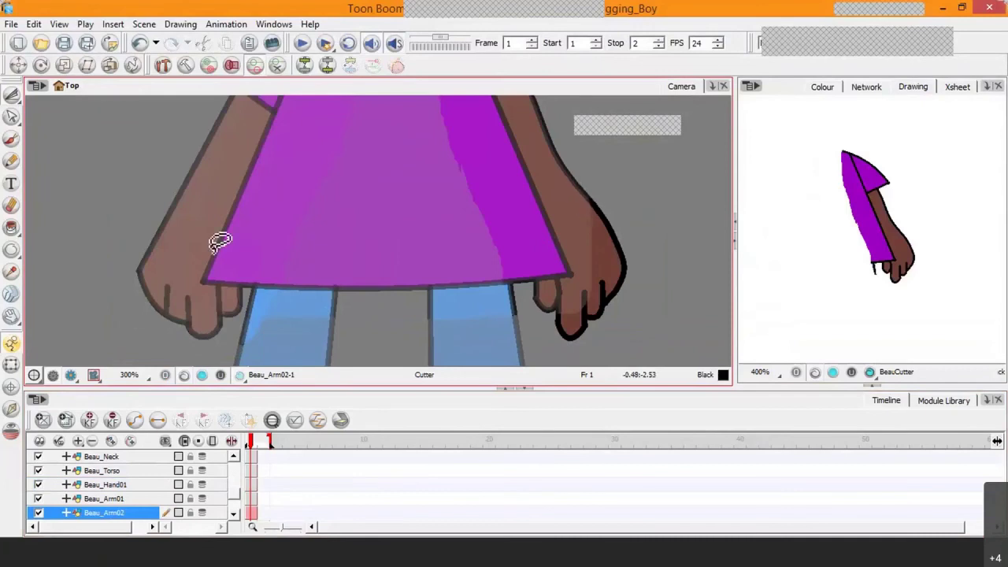
{"action": "mouse_move", "coordinate": [646, 254]}
{"action": "left_mouse_down"}
{"action": "mouse_move", "coordinate": [634, 197]}
{"action": "mouse_move", "coordinate": [596, 183]}
{"action": "mouse_move", "coordinate": [559, 214]}
{"action": "mouse_move", "coordinate": [537, 295]}
{"action": "mouse_move", "coordinate": [629, 353]}
{"action": "mouse_move", "coordinate": [644, 201]}
{"action": "left_mouse_up"}
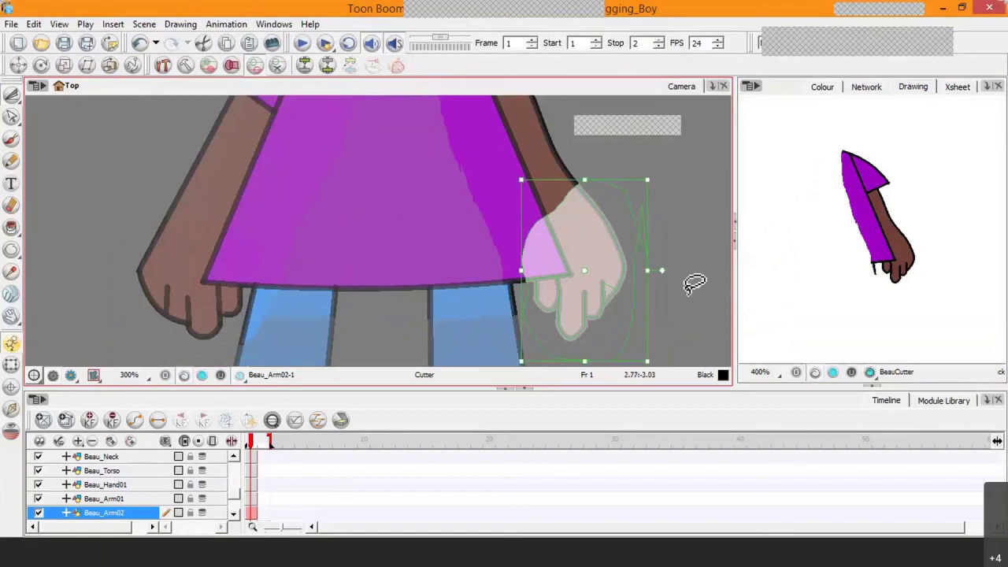
Step: Create a drawing layer named Beau_Hand02 from the selected hand artwork, leaving the source artwork uncut
{"action": "key", "text": "F9"}
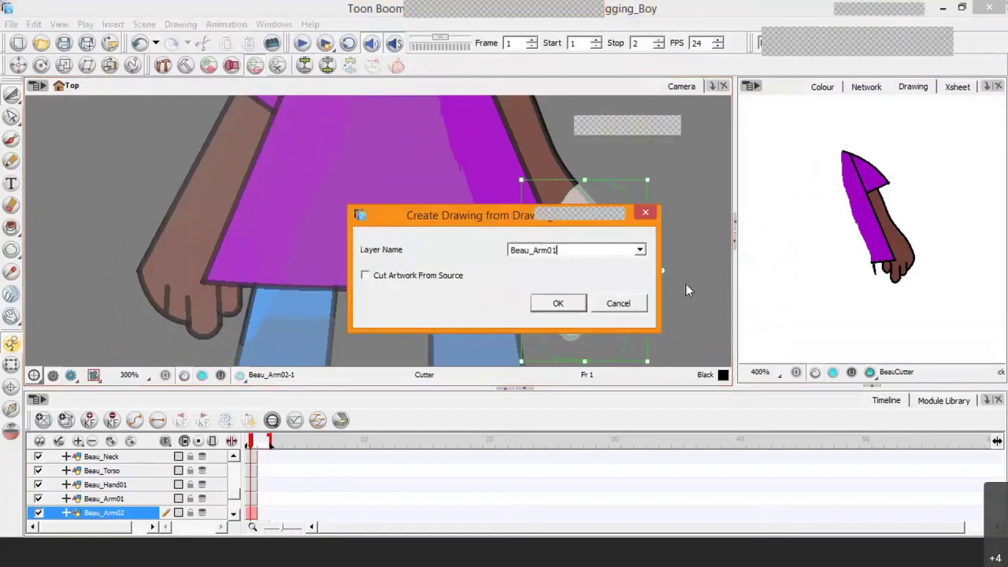
{"action": "key", "text": "BackSpace"}
{"action": "key", "text": "BackSpace"}
{"action": "key", "text": "BackSpace"}
{"action": "key", "text": "BackSpace"}
{"action": "key", "text": "BackSpace"}
{"action": "type", "text": "Hand01"}
{"action": "key", "text": "BackSpace"}
{"action": "type", "text": "2"}
{"action": "left_click", "coordinate": [559, 304]}
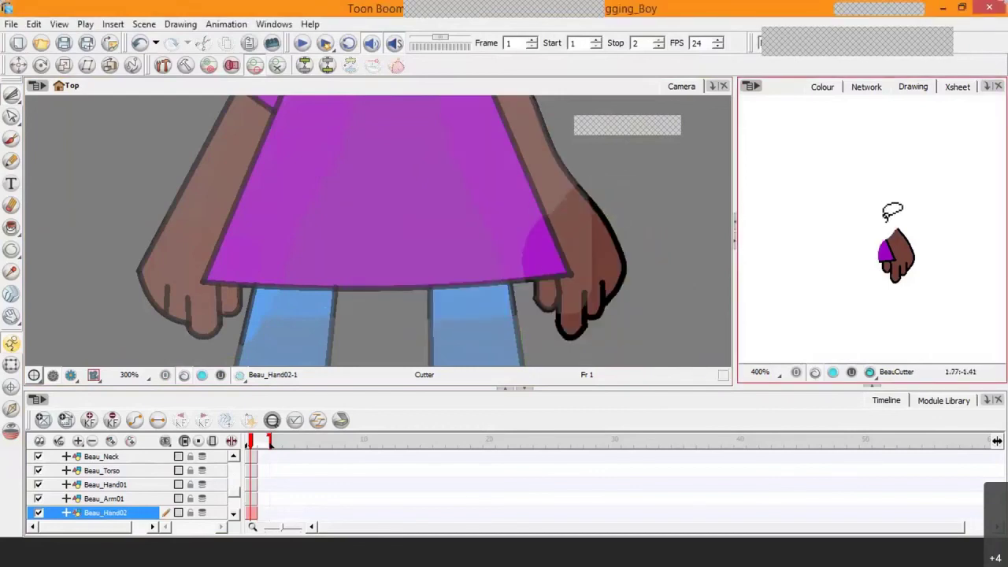
Step: Examine the whole character, then its shorts, lower legs and shoes up close
{"action": "scroll", "coordinate": [442, 291], "scroll_direction": "down", "scroll_amount": 1}
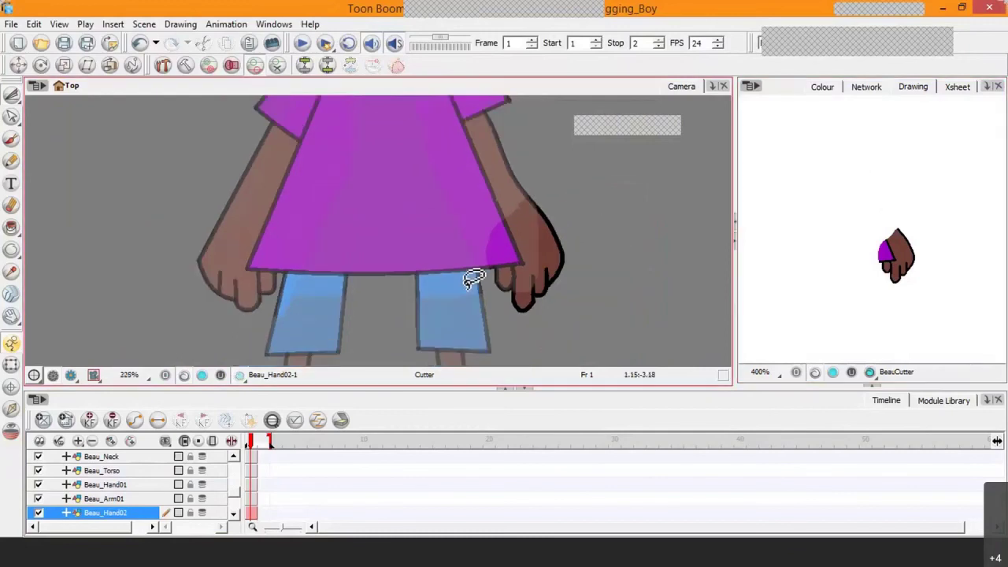
{"action": "scroll", "coordinate": [475, 279], "scroll_direction": "down", "scroll_amount": 1}
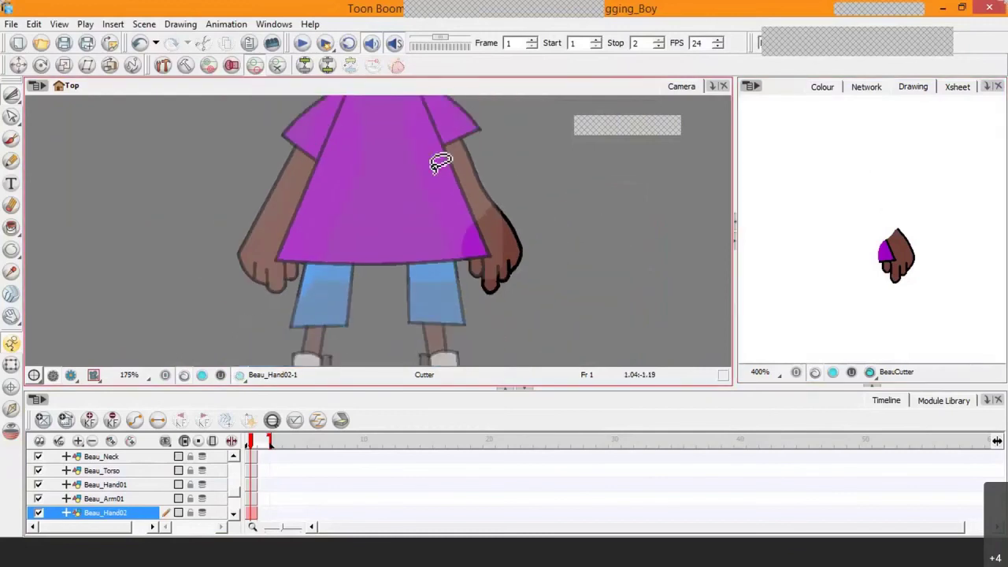
{"action": "left_click_drag", "start_coordinate": [434, 167], "coordinate": [401, 238]}
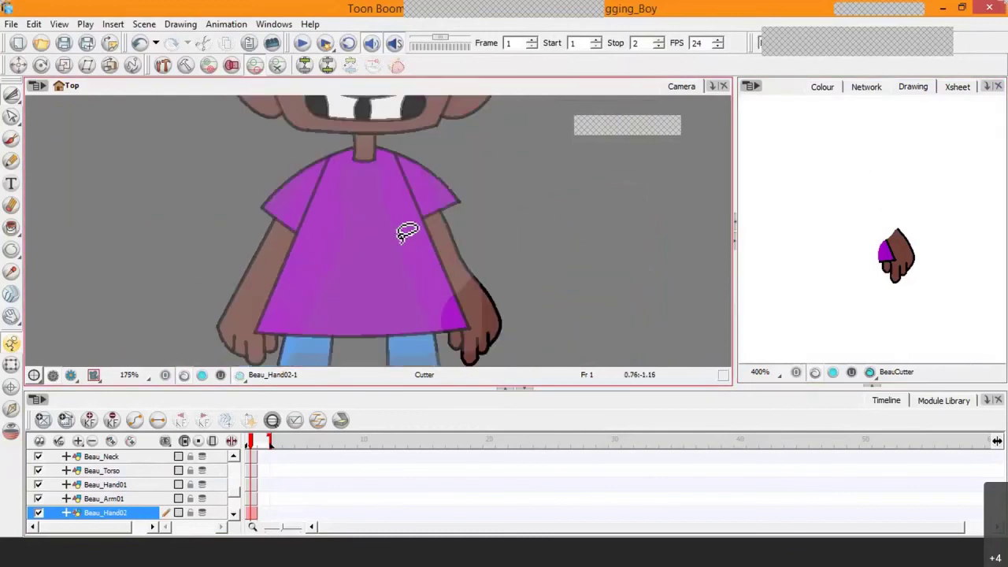
{"action": "scroll", "coordinate": [401, 238], "scroll_direction": "down", "scroll_amount": 4}
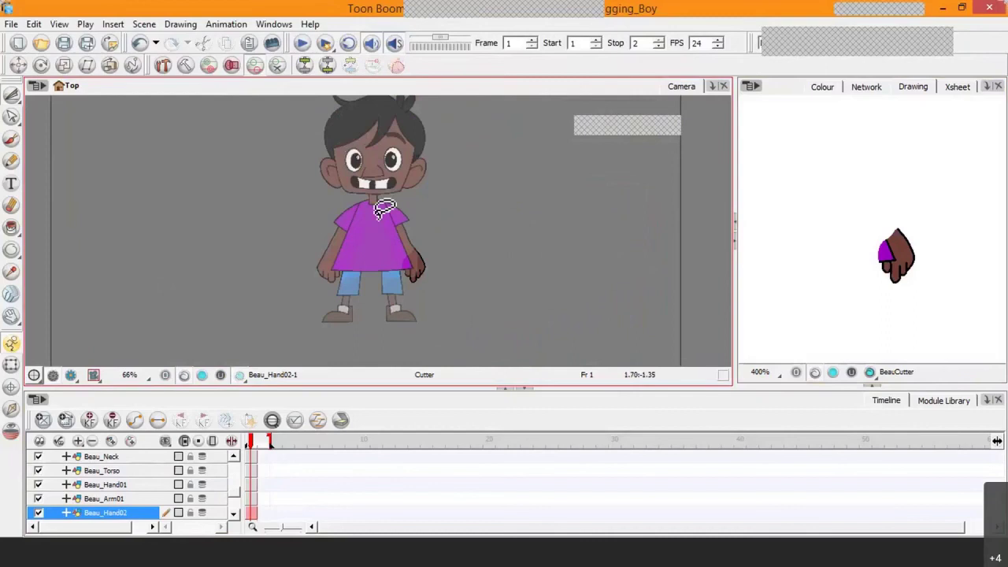
{"action": "scroll", "coordinate": [383, 210], "scroll_direction": "up", "scroll_amount": 2}
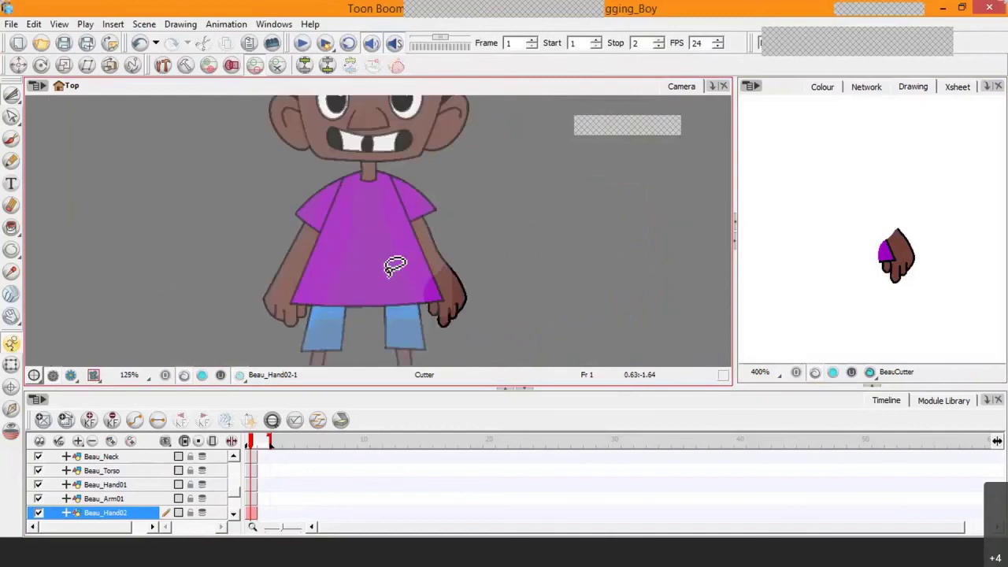
{"action": "scroll", "coordinate": [396, 267], "scroll_direction": "up", "scroll_amount": 2}
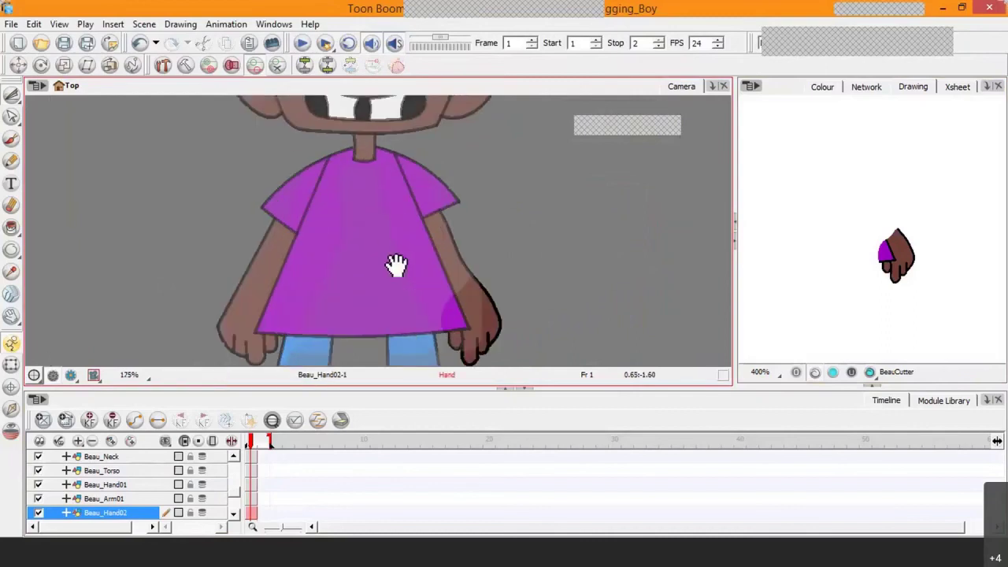
{"action": "left_click_drag", "start_coordinate": [396, 266], "coordinate": [398, 149]}
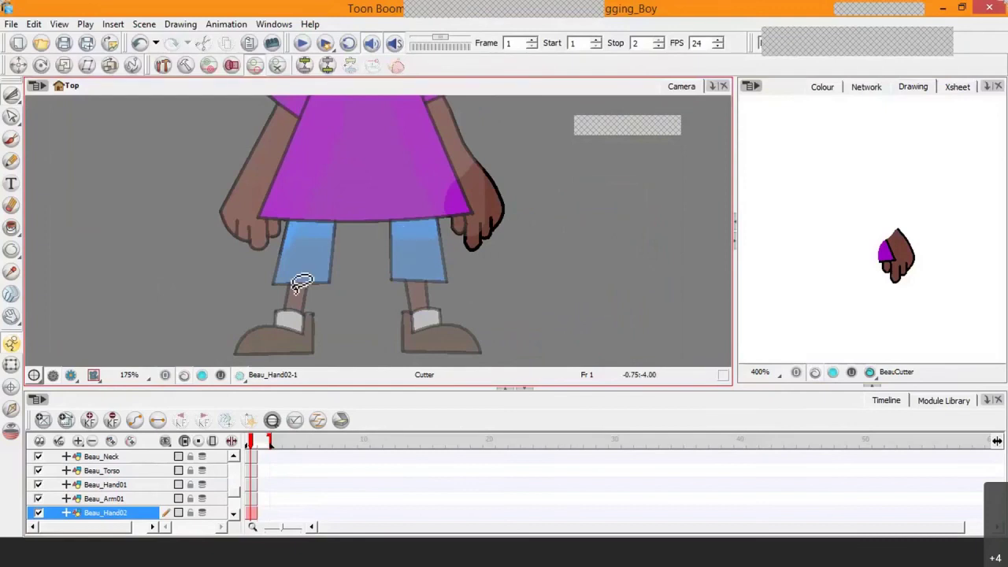
{"action": "scroll", "coordinate": [297, 304], "scroll_direction": "down", "scroll_amount": 1}
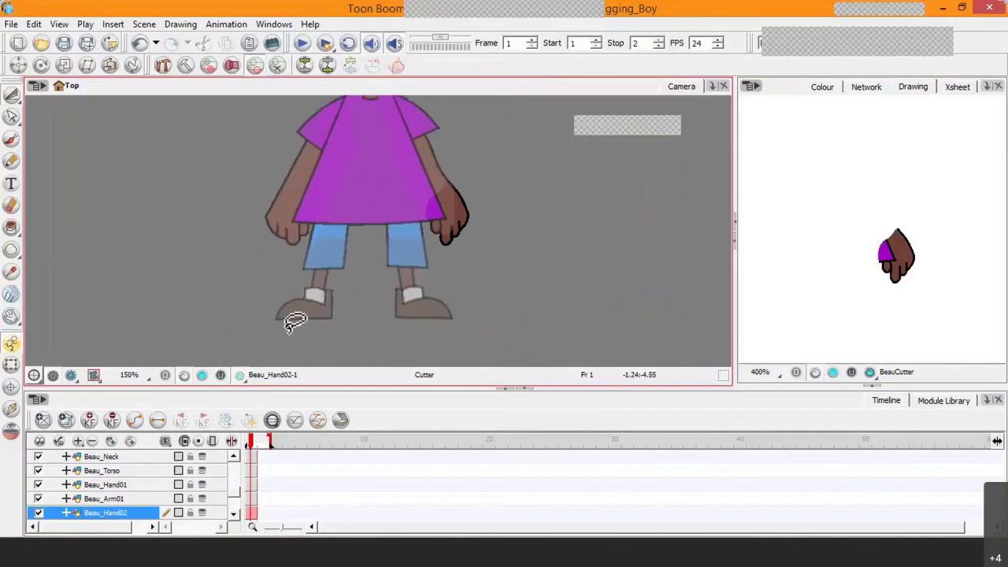
{"action": "scroll", "coordinate": [339, 227], "scroll_direction": "down", "scroll_amount": 1}
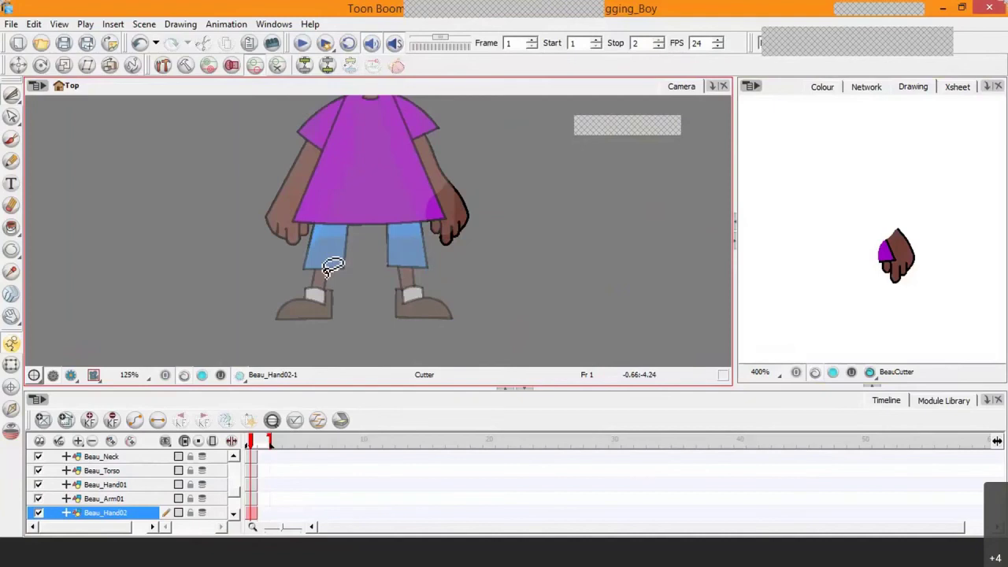
{"action": "scroll", "coordinate": [315, 264], "scroll_direction": "up", "scroll_amount": 5}
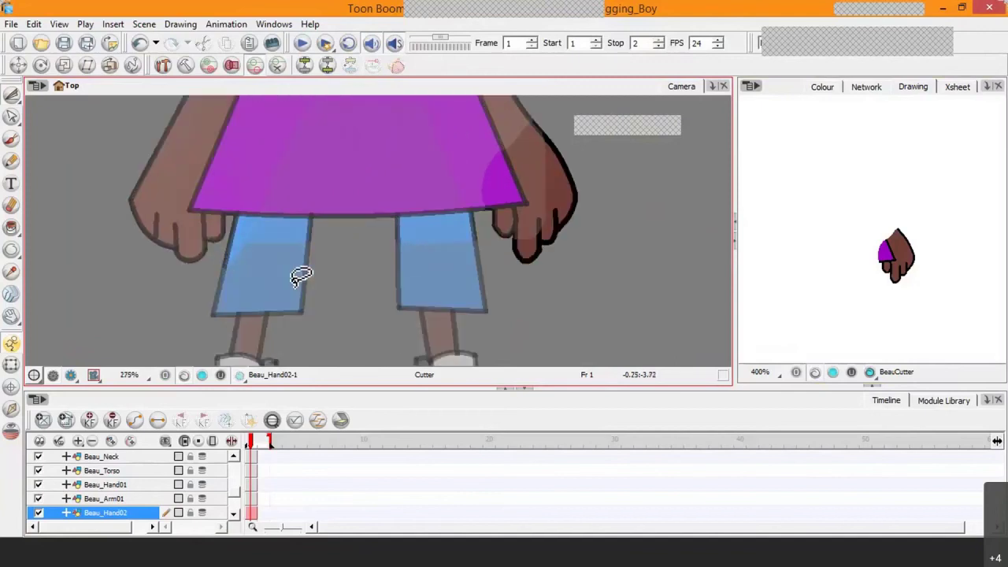
{"action": "left_click_drag", "start_coordinate": [321, 246], "coordinate": [399, 137]}
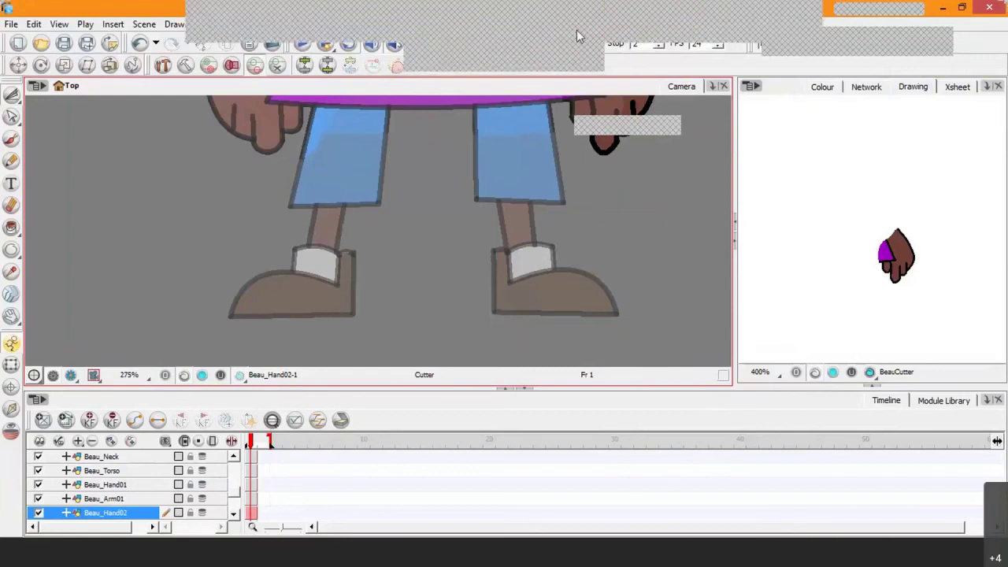
{"action": "left_click", "coordinate": [576, 31]}
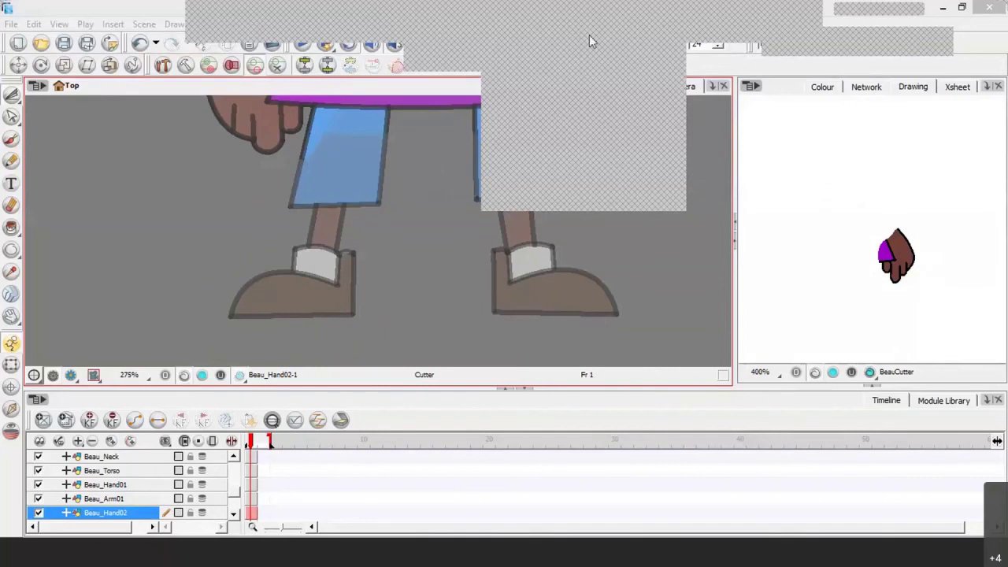
{"action": "mouse_move", "coordinate": [387, 189]}
{"action": "left_mouse_down"}
{"action": "mouse_move", "coordinate": [410, 249]}
{"action": "mouse_move", "coordinate": [419, 221]}
{"action": "mouse_move", "coordinate": [453, 235]}
{"action": "left_mouse_up"}
{"action": "key", "text": "space"}
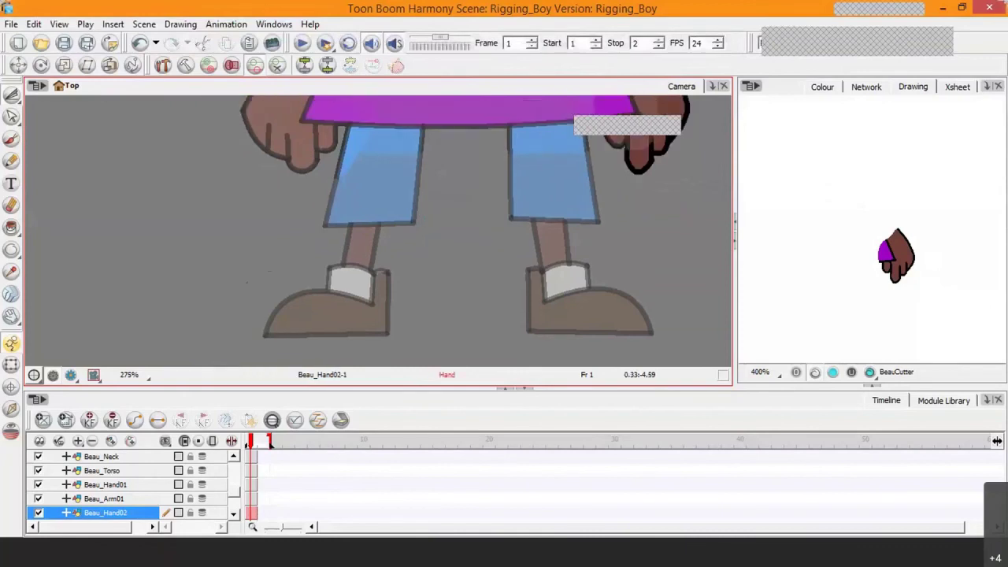
Step: Save the scene and cut around the shorts leg on the drawing's left side of the Beau layer, including a margin of shirt and lower leg
{"action": "left_click", "coordinate": [238, 521]}
{"action": "scroll", "coordinate": [237, 519], "scroll_direction": "down", "scroll_amount": 1}
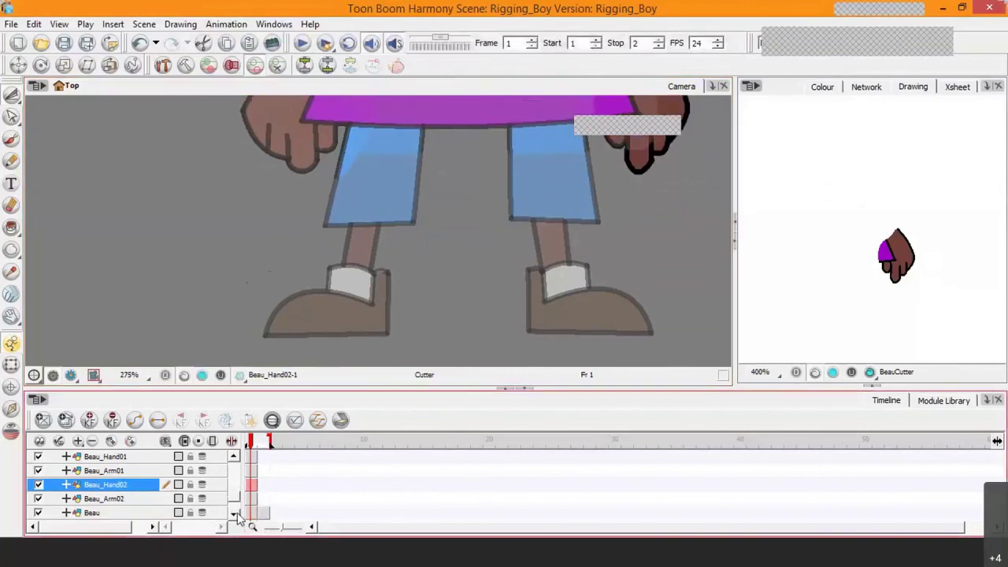
{"action": "left_click", "coordinate": [118, 513]}
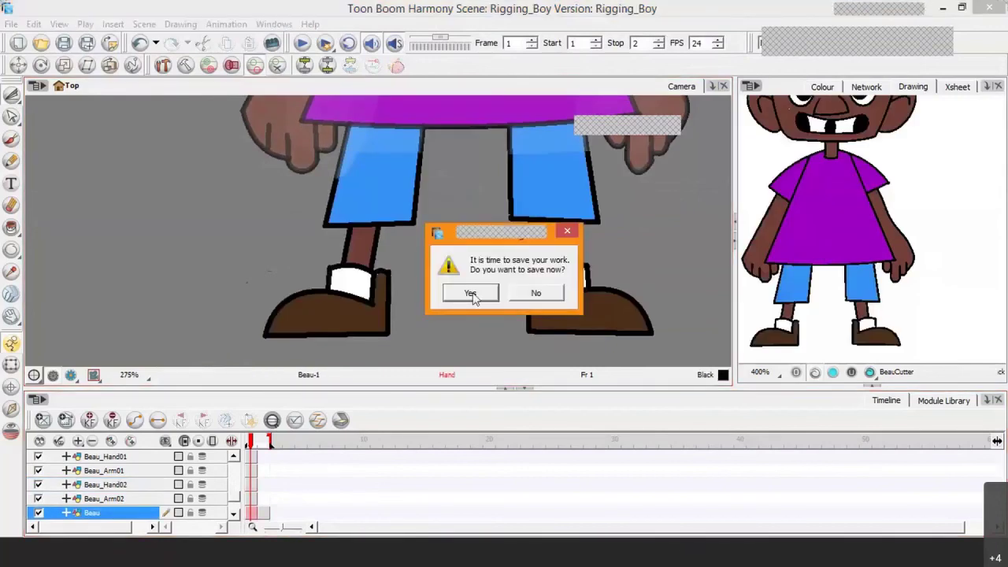
{"action": "left_click", "coordinate": [472, 293]}
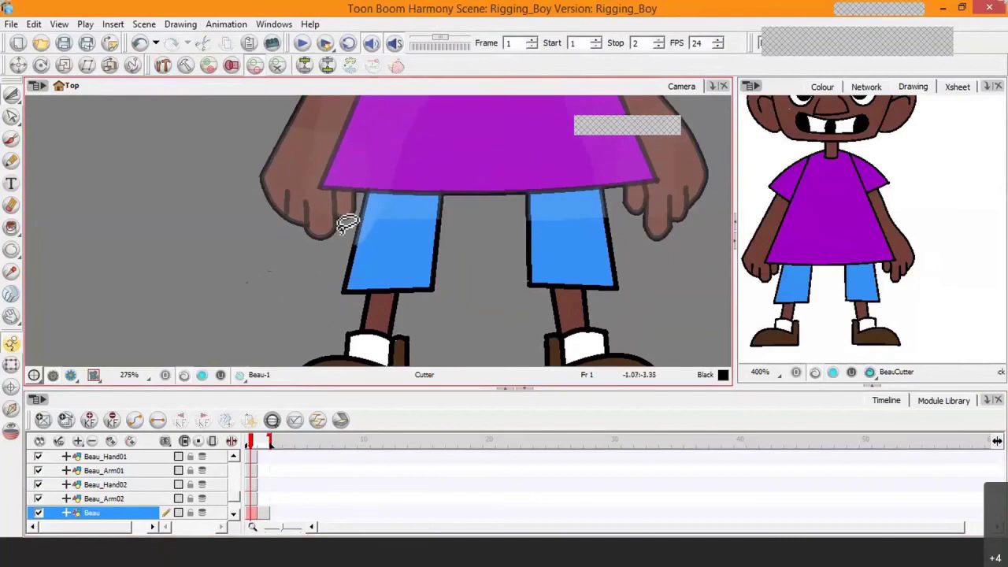
{"action": "mouse_move", "coordinate": [340, 222]}
{"action": "left_mouse_down"}
{"action": "mouse_move", "coordinate": [319, 281]}
{"action": "mouse_move", "coordinate": [299, 176]}
{"action": "mouse_move", "coordinate": [306, 276]}
{"action": "mouse_move", "coordinate": [363, 276]}
{"action": "mouse_move", "coordinate": [441, 193]}
{"action": "mouse_move", "coordinate": [392, 142]}
{"action": "mouse_move", "coordinate": [312, 182]}
{"action": "mouse_move", "coordinate": [297, 234]}
{"action": "left_mouse_up"}
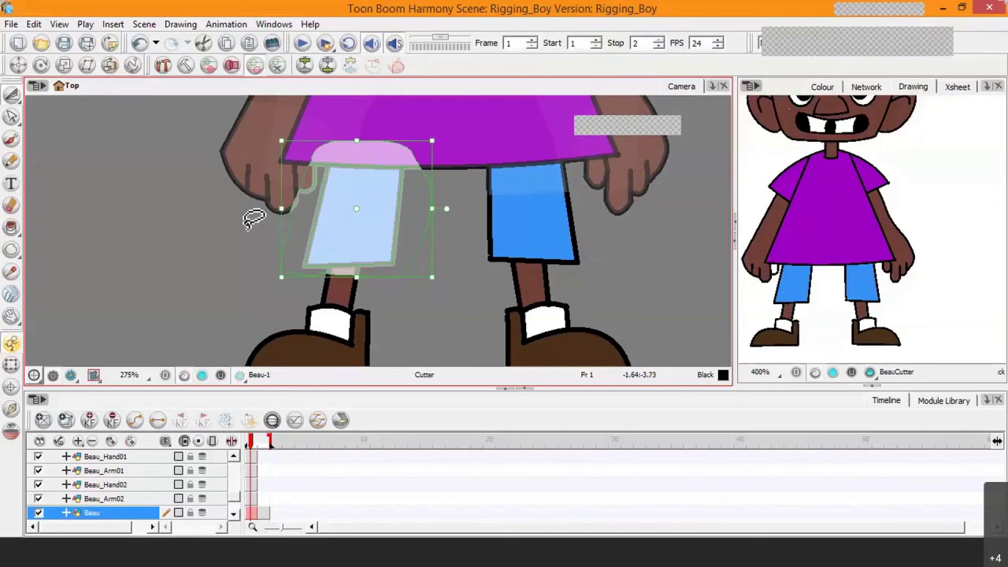
Step: Create a drawing layer named Beau_Thigh01 from the selected shorts artwork, leaving the source artwork uncut
{"action": "key", "text": "F9"}
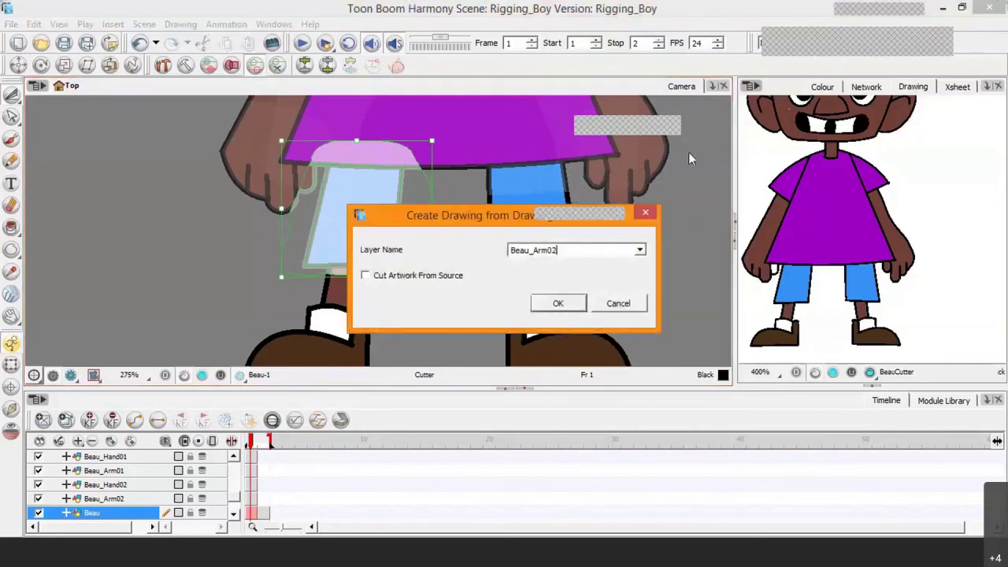
{"action": "key", "text": "Left"}
{"action": "key", "text": "Delete"}
{"action": "type", "text": "1"}
{"action": "key", "text": "BackSpace"}
{"action": "key", "text": "BackSpace"}
{"action": "key", "text": "BackSpace"}
{"action": "type", "text": "Thigh"}
{"action": "left_click", "coordinate": [568, 305]}
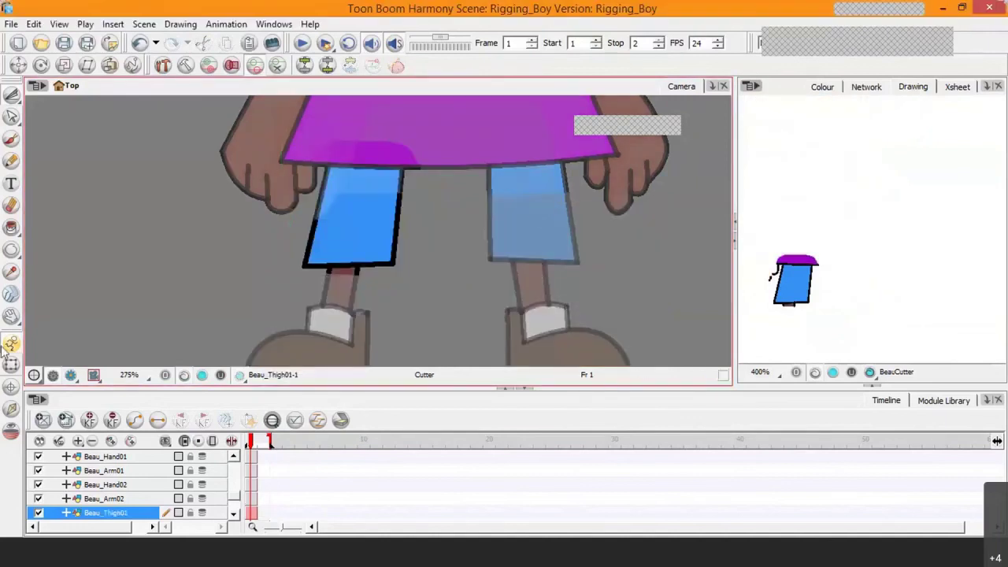
Step: Select the Beau layer and cut around the lower leg on the drawing's left side, including sock, shoe and a margin of shorts
{"action": "left_click", "coordinate": [233, 514]}
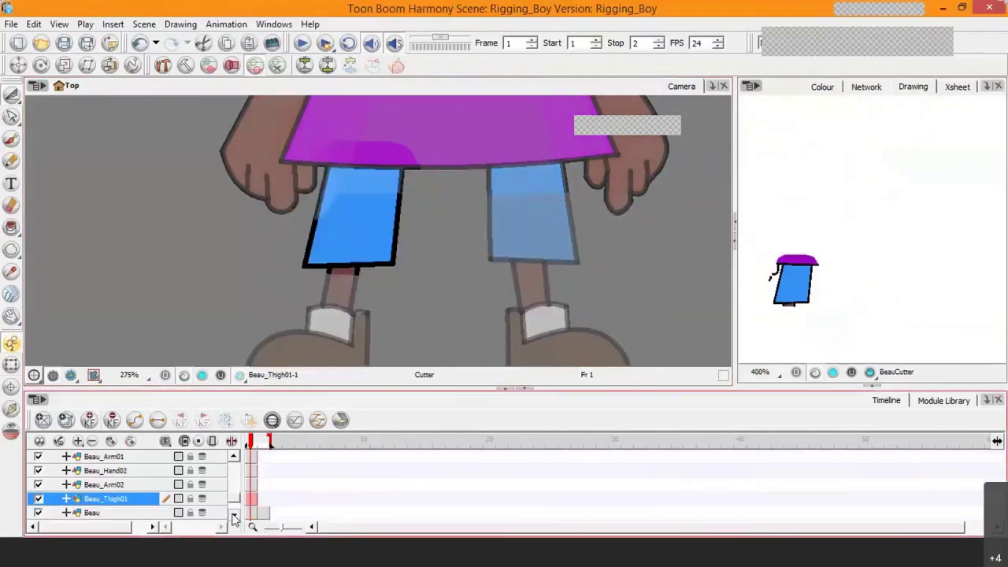
{"action": "left_click", "coordinate": [233, 515]}
{"action": "left_click", "coordinate": [118, 498]}
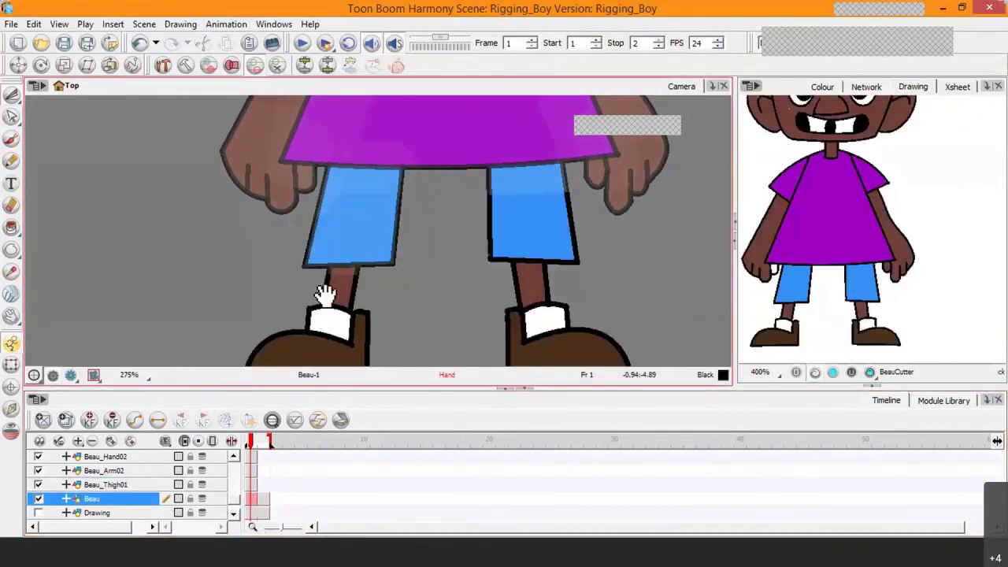
{"action": "left_click_drag", "start_coordinate": [327, 288], "coordinate": [347, 179]}
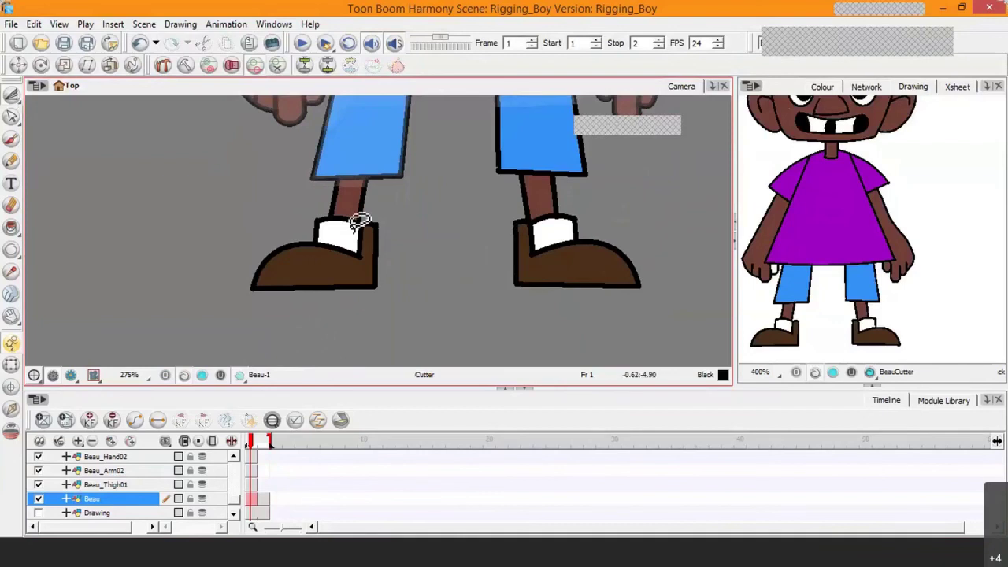
{"action": "mouse_move", "coordinate": [306, 200]}
{"action": "left_mouse_down"}
{"action": "mouse_move", "coordinate": [249, 226]}
{"action": "mouse_move", "coordinate": [457, 272]}
{"action": "mouse_move", "coordinate": [401, 191]}
{"action": "mouse_move", "coordinate": [364, 160]}
{"action": "mouse_move", "coordinate": [289, 209]}
{"action": "left_mouse_up"}
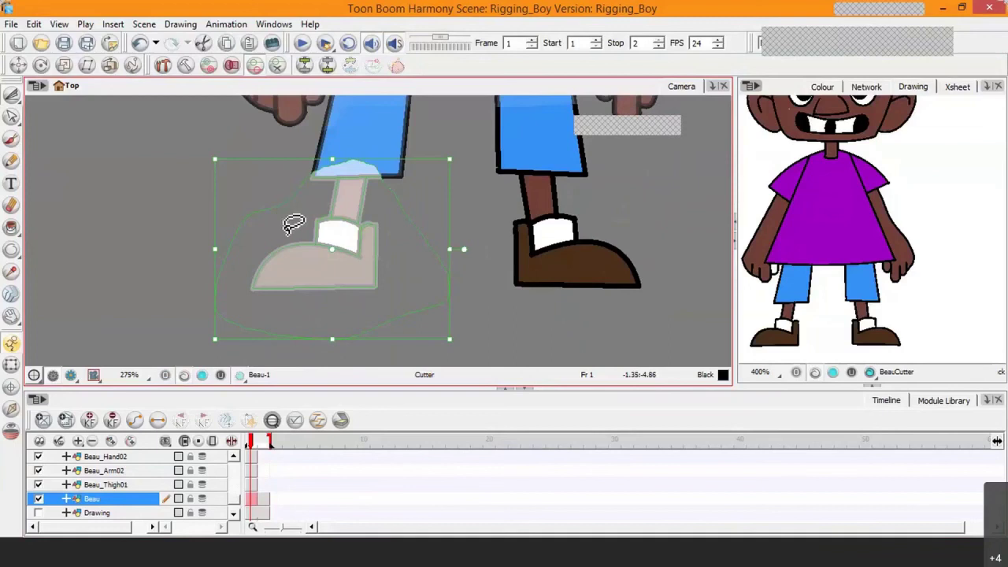
Step: Create a drawing layer named Beau_Leg01 from the selected lower-leg artwork, leaving the source artwork uncut
{"action": "key", "text": "F9"}
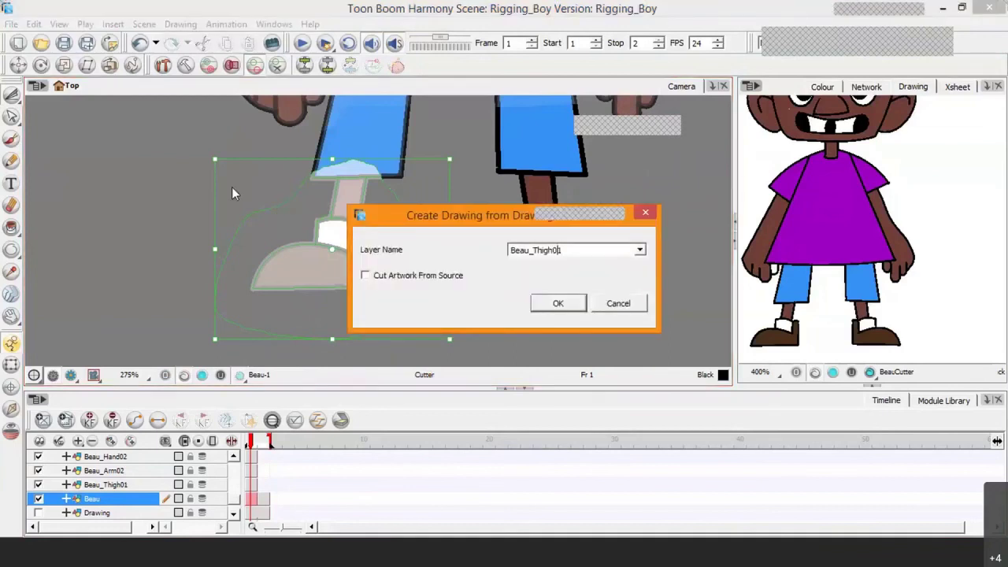
{"action": "key", "text": "BackSpace"}
{"action": "key", "text": "BackSpace"}
{"action": "key", "text": "BackSpace"}
{"action": "key", "text": "BackSpace"}
{"action": "key", "text": "BackSpace"}
{"action": "type", "text": "Leg"}
{"action": "left_click", "coordinate": [558, 303]}
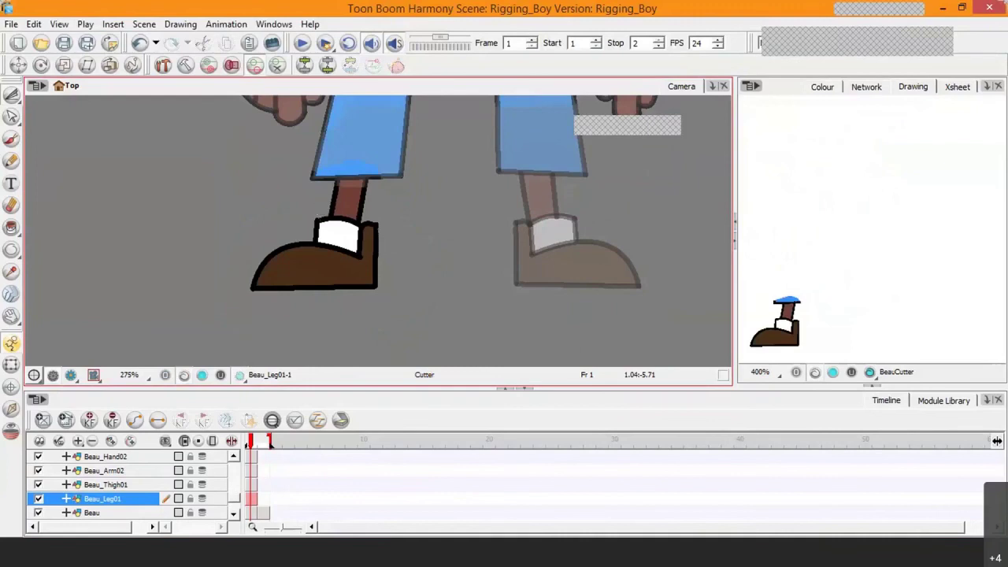
Step: Cut around the sock and shoe on the Beau_Leg01 layer and create a drawing layer named Beau_Foot01, leaving the source artwork uncut
{"action": "mouse_move", "coordinate": [293, 235]}
{"action": "left_mouse_down"}
{"action": "mouse_move", "coordinate": [246, 256]}
{"action": "mouse_move", "coordinate": [233, 301]}
{"action": "mouse_move", "coordinate": [346, 322]}
{"action": "mouse_move", "coordinate": [399, 286]}
{"action": "mouse_move", "coordinate": [397, 233]}
{"action": "mouse_move", "coordinate": [375, 224]}
{"action": "mouse_move", "coordinate": [330, 218]}
{"action": "mouse_move", "coordinate": [282, 233]}
{"action": "left_mouse_up"}
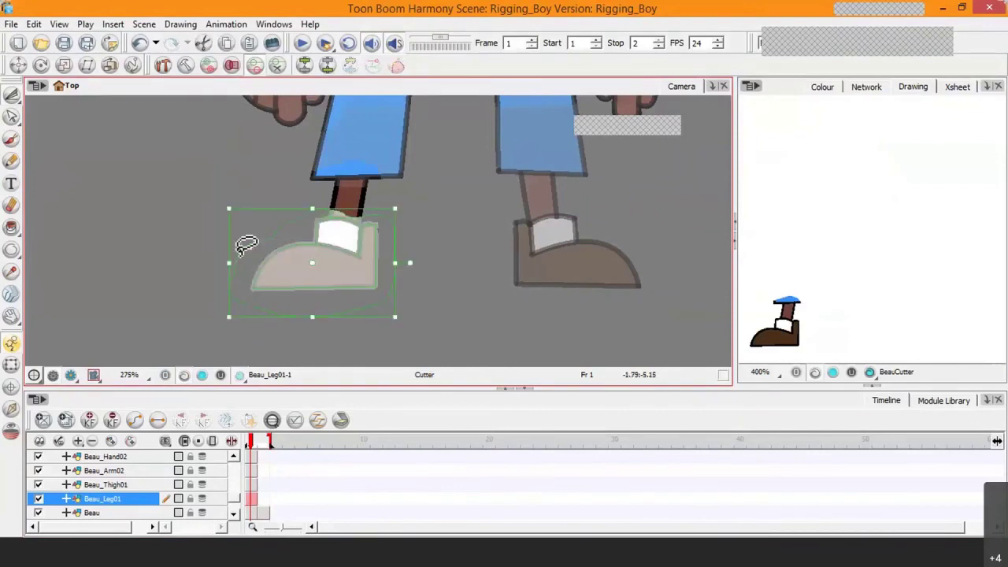
{"action": "key", "text": "F9"}
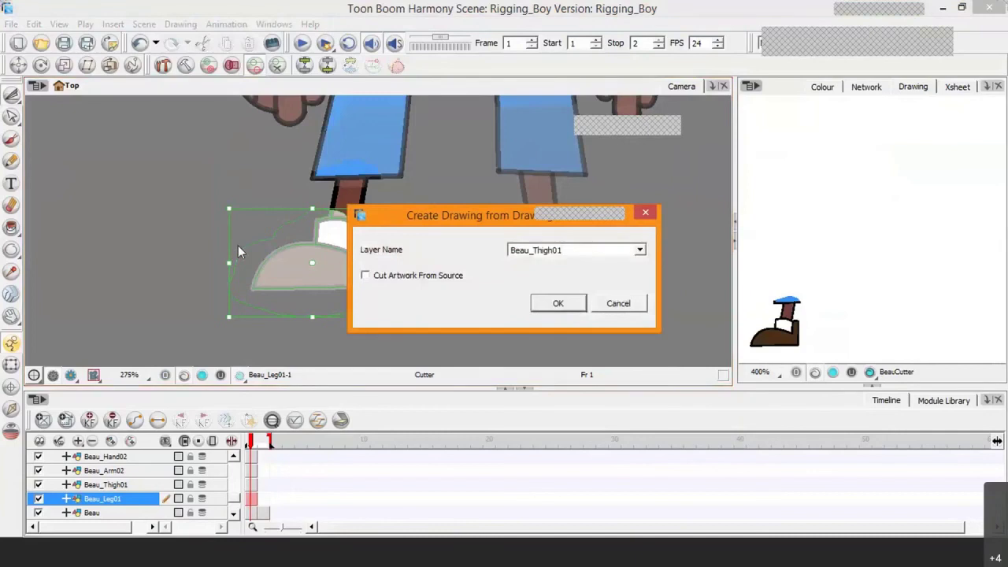
{"action": "key", "text": "BackSpace"}
{"action": "key", "text": "BackSpace"}
{"action": "key", "text": "BackSpace"}
{"action": "key", "text": "BackSpace"}
{"action": "key", "text": "BackSpace"}
{"action": "type", "text": "Foot"}
{"action": "left_click", "coordinate": [559, 304]}
Step: Select the Beau layer as the source for cutting the leg on the drawing's right side
{"action": "left_click", "coordinate": [791, 329]}
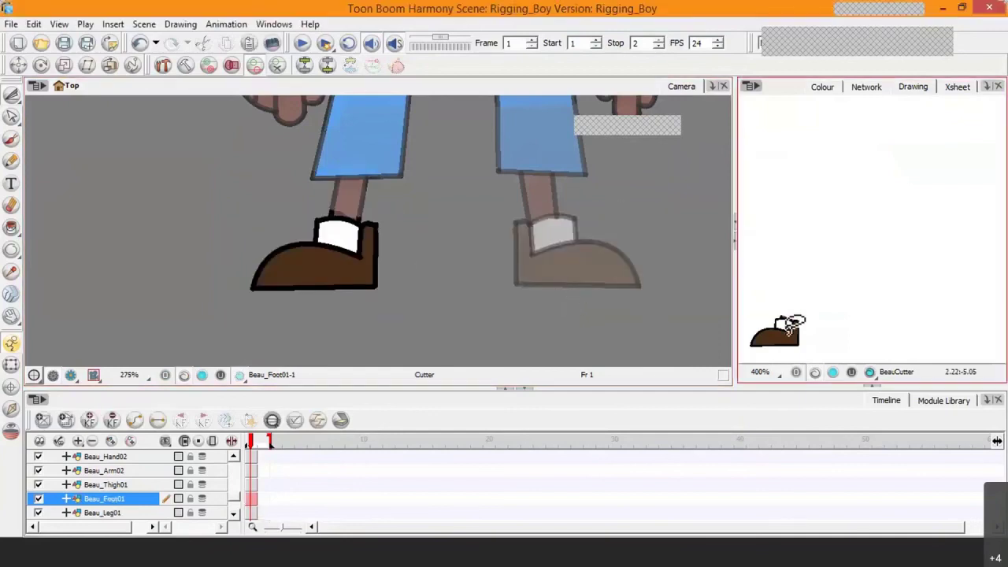
{"action": "key", "text": "space"}
{"action": "left_click_drag", "start_coordinate": [821, 276], "coordinate": [889, 236]}
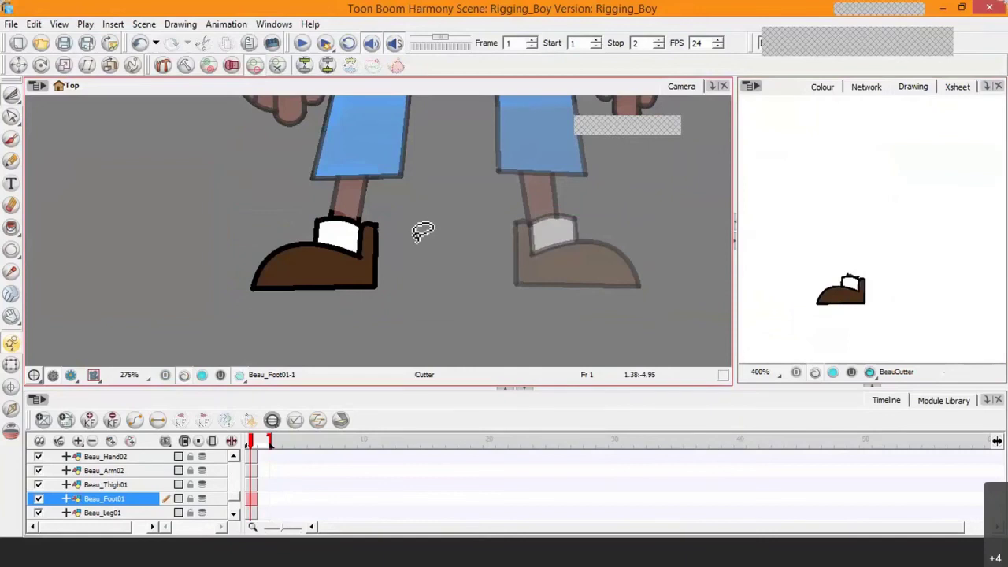
{"action": "left_click_drag", "start_coordinate": [416, 212], "coordinate": [372, 240]}
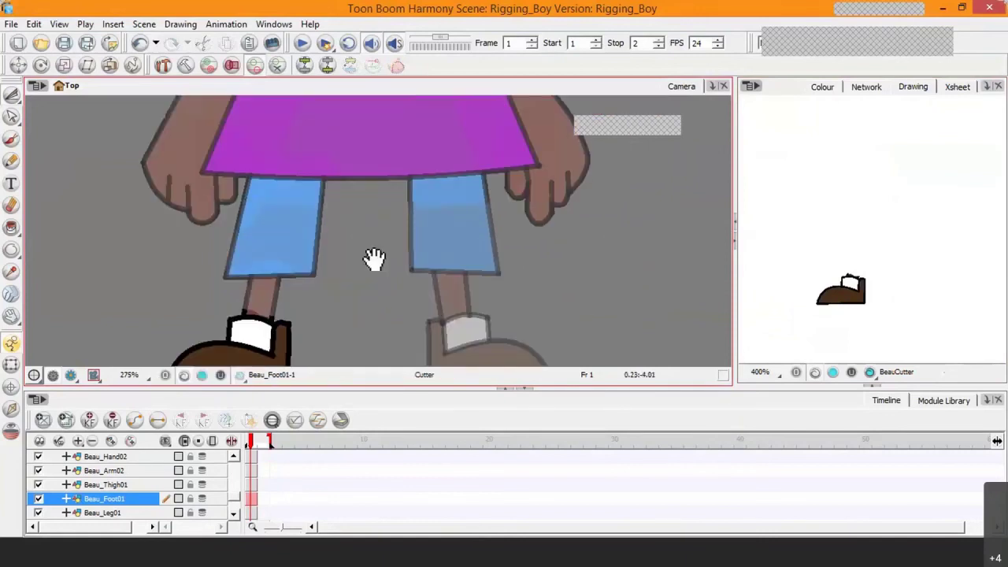
{"action": "scroll", "coordinate": [298, 199], "scroll_direction": "down", "scroll_amount": 3}
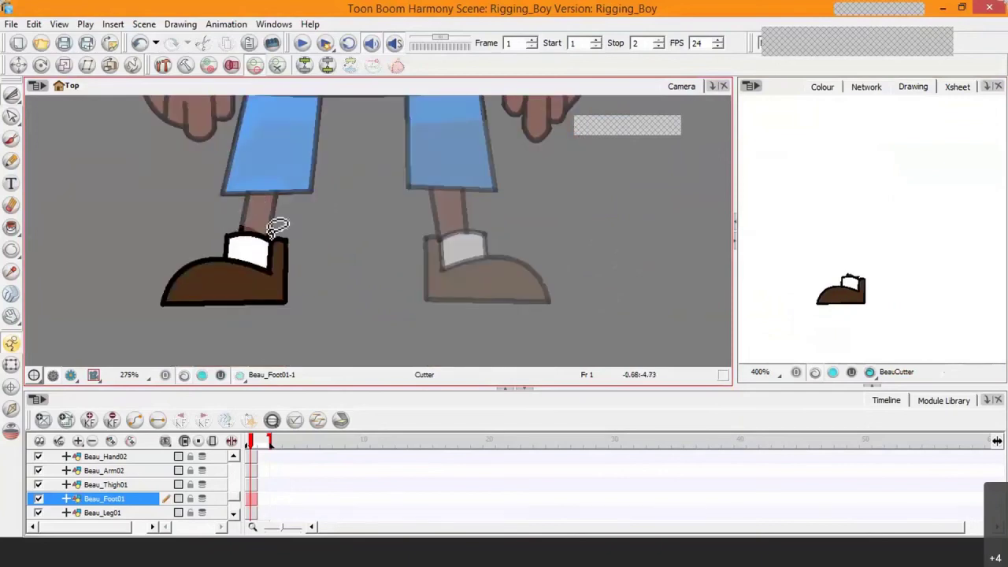
{"action": "left_click_drag", "start_coordinate": [355, 134], "coordinate": [214, 210]}
{"action": "left_click_drag", "start_coordinate": [307, 208], "coordinate": [294, 189]}
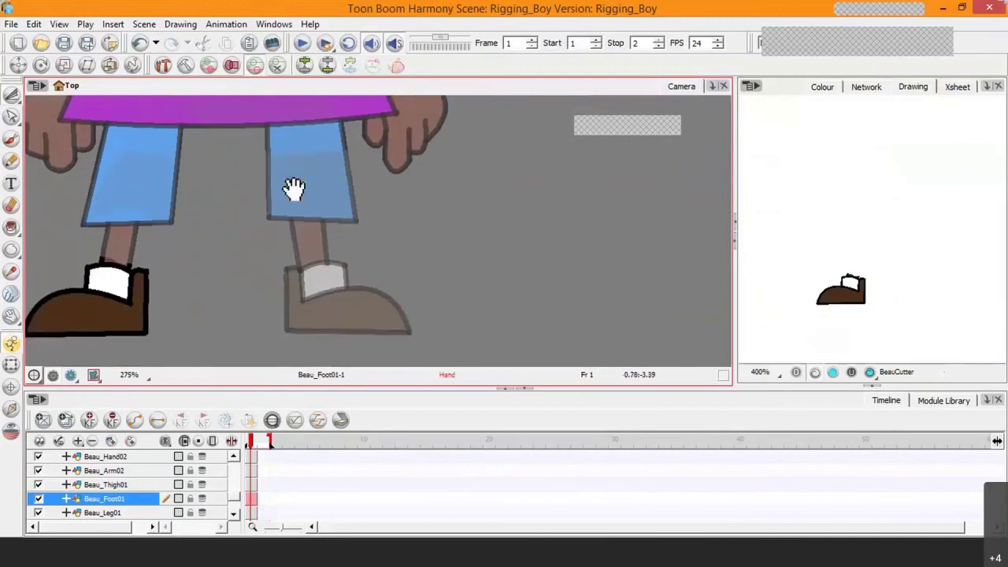
{"action": "left_click", "coordinate": [233, 514]}
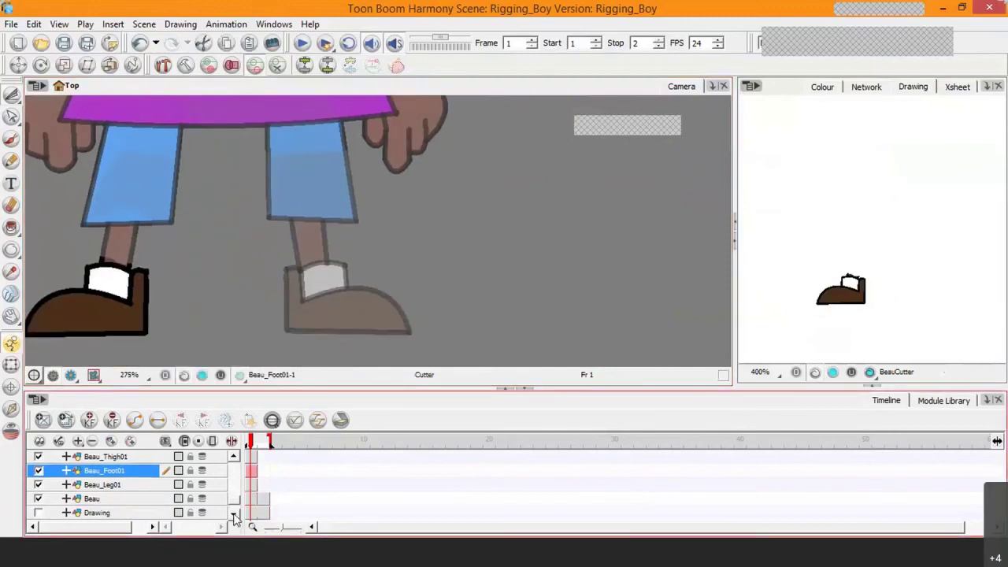
{"action": "left_click", "coordinate": [93, 499]}
{"action": "left_click_drag", "start_coordinate": [246, 292], "coordinate": [235, 304]}
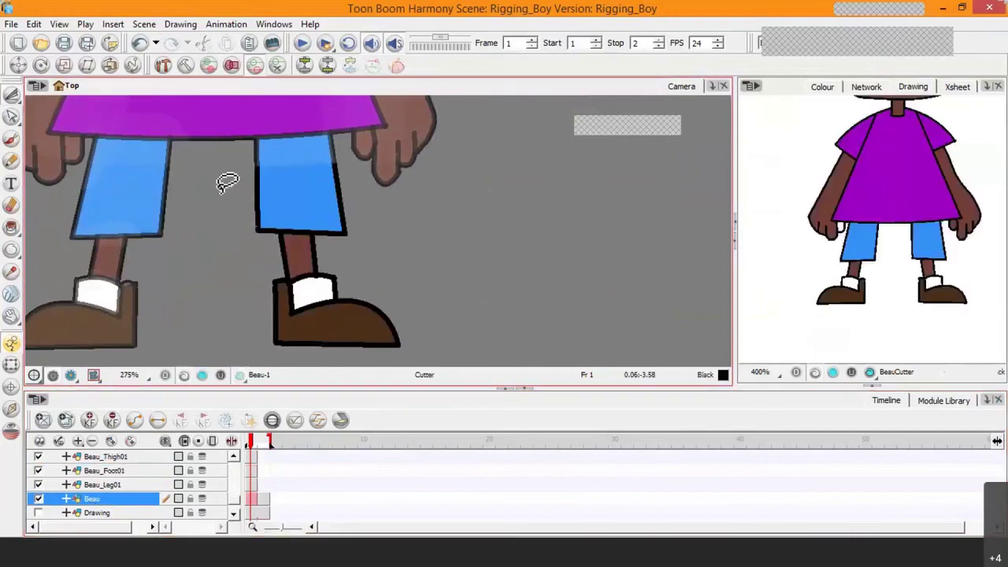
{"action": "mouse_move", "coordinate": [236, 167]}
{"action": "left_mouse_down"}
{"action": "mouse_move", "coordinate": [223, 282]}
{"action": "mouse_move", "coordinate": [250, 346]}
{"action": "mouse_move", "coordinate": [422, 367]}
{"action": "mouse_move", "coordinate": [353, 143]}
{"action": "mouse_move", "coordinate": [269, 122]}
{"action": "mouse_move", "coordinate": [232, 170]}
{"action": "mouse_move", "coordinate": [244, 196]}
{"action": "left_mouse_up"}
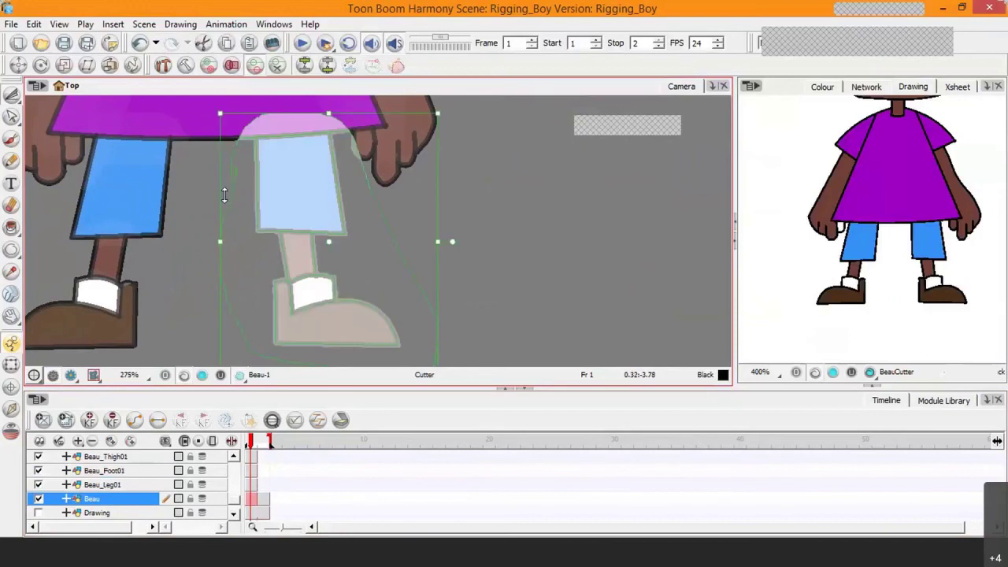
{"action": "key", "text": "F8"}
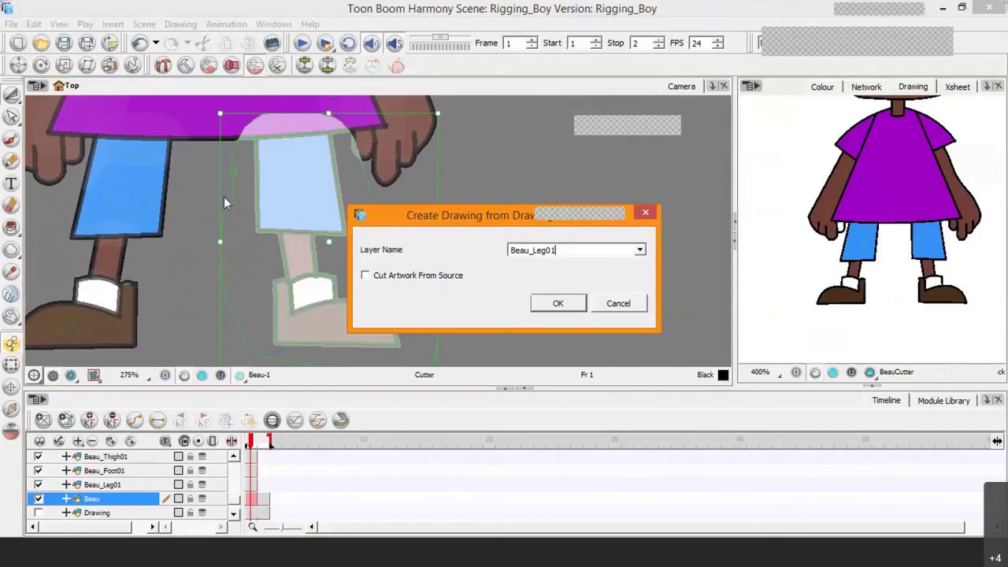
{"action": "key", "text": "Left"}
{"action": "key", "text": "Left"}
{"action": "key", "text": "BackSpace"}
{"action": "key", "text": "BackSpace"}
{"action": "key", "text": "BackSpace"}
{"action": "type", "text": "Thigh"}
{"action": "key", "text": "End"}
{"action": "key", "text": "BackSpace"}
{"action": "type", "text": "2"}
{"action": "left_click", "coordinate": [616, 300]}
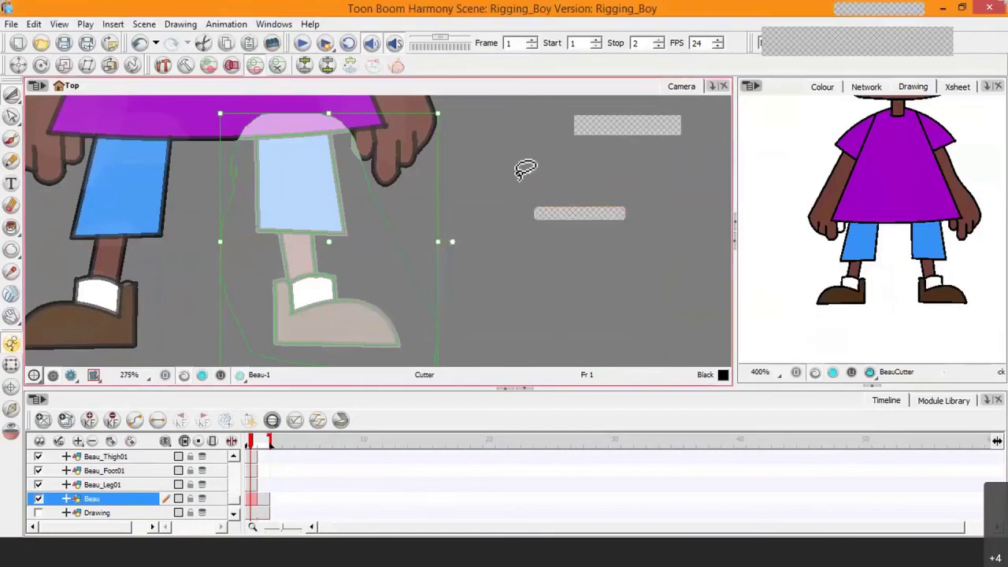
{"action": "left_click", "coordinate": [517, 176]}
Step: Cut around the shorts leg on the drawing's right side and create a layer named Beau_Thigh02, leaving the source artwork uncut
{"action": "mouse_move", "coordinate": [230, 162]}
{"action": "left_mouse_down"}
{"action": "mouse_move", "coordinate": [242, 242]}
{"action": "mouse_move", "coordinate": [326, 251]}
{"action": "mouse_move", "coordinate": [357, 234]}
{"action": "mouse_move", "coordinate": [360, 178]}
{"action": "mouse_move", "coordinate": [340, 144]}
{"action": "mouse_move", "coordinate": [267, 131]}
{"action": "left_mouse_up"}
{"action": "left_click_drag", "start_coordinate": [241, 164], "coordinate": [232, 185]}
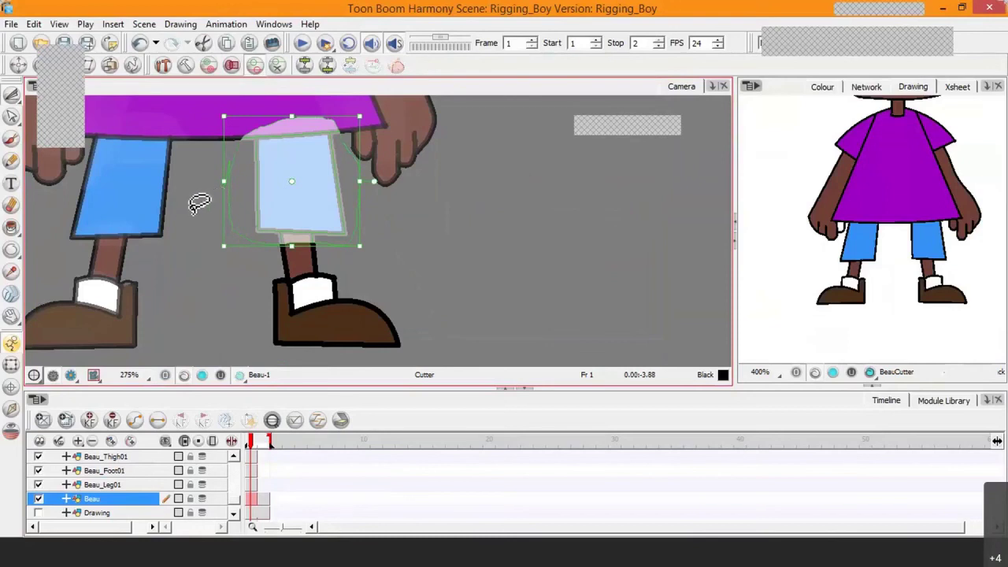
{"action": "key", "text": "F9"}
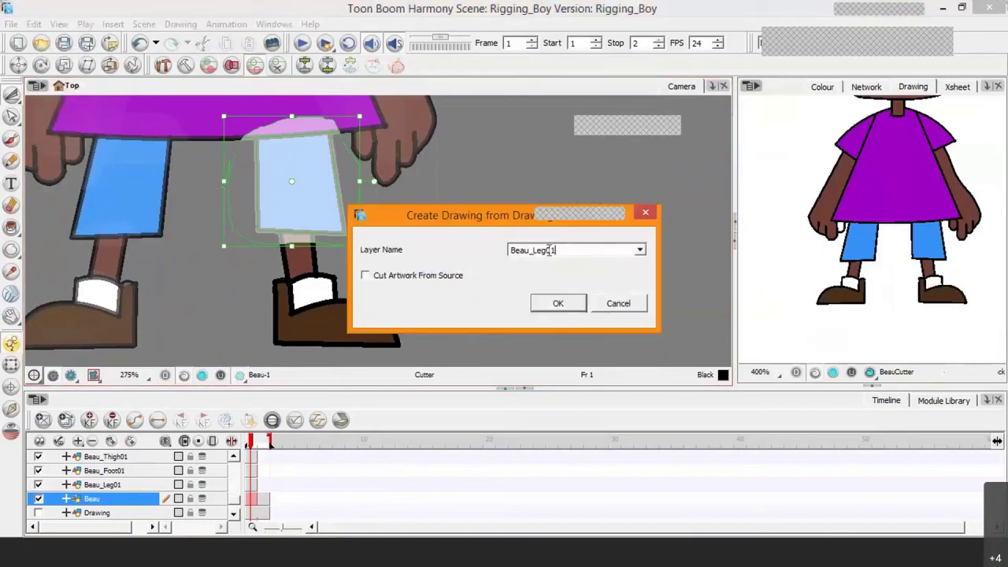
{"action": "key", "text": "BackSpace"}
{"action": "type", "text": "2"}
{"action": "key", "text": "Left"}
{"action": "key", "text": "Left"}
{"action": "key", "text": "BackSpace"}
{"action": "key", "text": "BackSpace"}
{"action": "key", "text": "BackSpace"}
{"action": "type", "text": "Thigh"}
{"action": "left_click", "coordinate": [554, 307]}
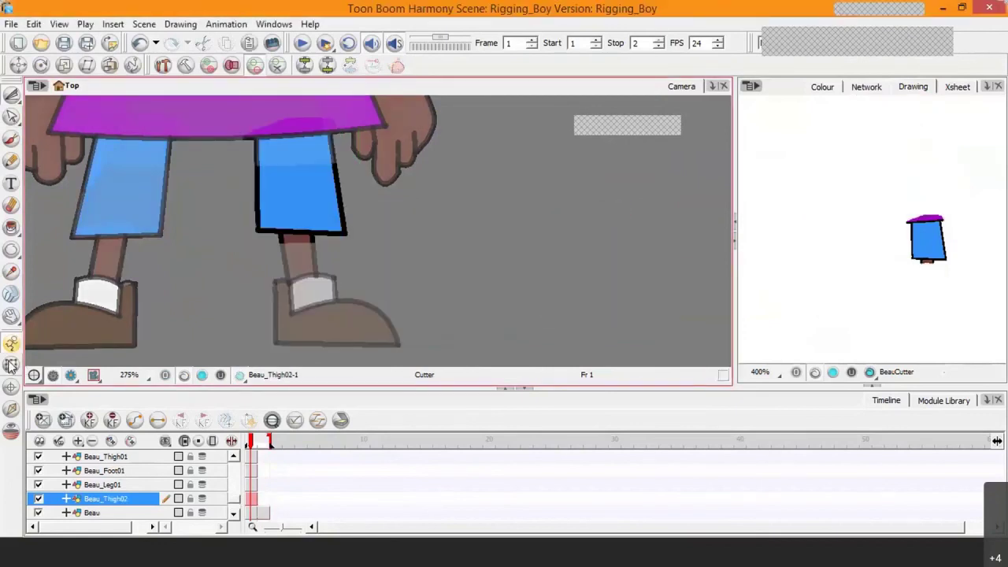
Step: From the Beau layer, cut the lower leg on the drawing's right side, including shoe and shorts margin, into an uncut-source layer named Beau_Leg02
{"action": "left_click", "coordinate": [108, 512]}
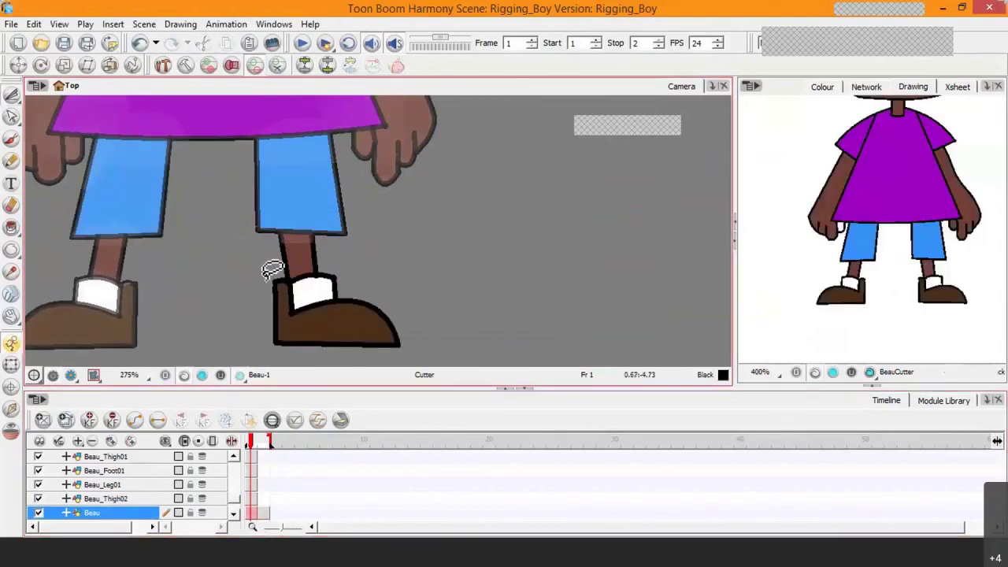
{"action": "mouse_move", "coordinate": [272, 269]}
{"action": "left_mouse_down"}
{"action": "mouse_move", "coordinate": [367, 374]}
{"action": "mouse_move", "coordinate": [430, 305]}
{"action": "mouse_move", "coordinate": [322, 215]}
{"action": "mouse_move", "coordinate": [290, 212]}
{"action": "mouse_move", "coordinate": [277, 223]}
{"action": "mouse_move", "coordinate": [265, 266]}
{"action": "left_mouse_up"}
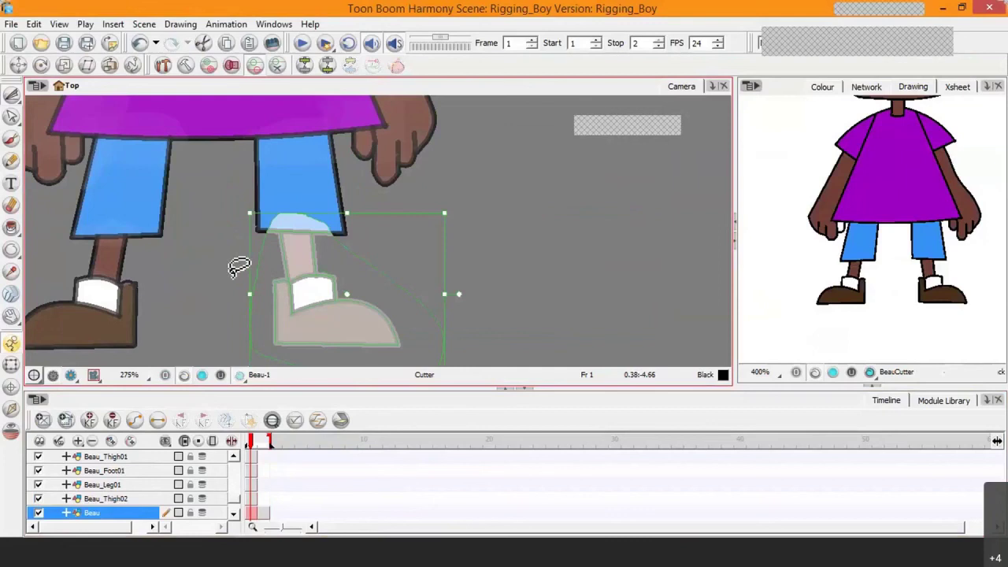
{"action": "key", "text": "F9"}
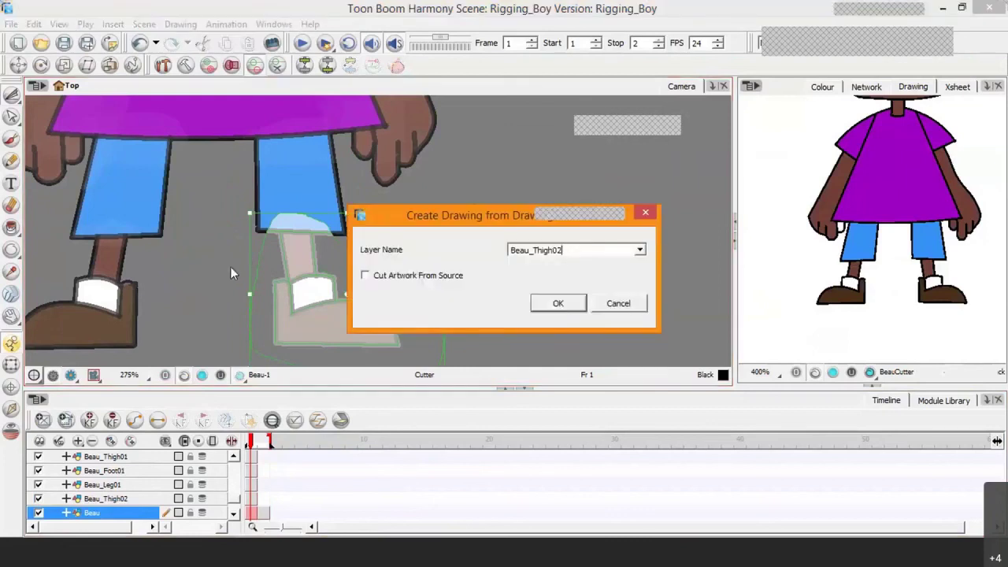
{"action": "key", "text": "Left"}
{"action": "key", "text": "BackSpace"}
{"action": "key", "text": "BackSpace"}
{"action": "key", "text": "BackSpace"}
{"action": "key", "text": "BackSpace"}
{"action": "key", "text": "BackSpace"}
{"action": "key", "text": "BackSpace"}
{"action": "type", "text": "Leg0"}
{"action": "left_click", "coordinate": [559, 303]}
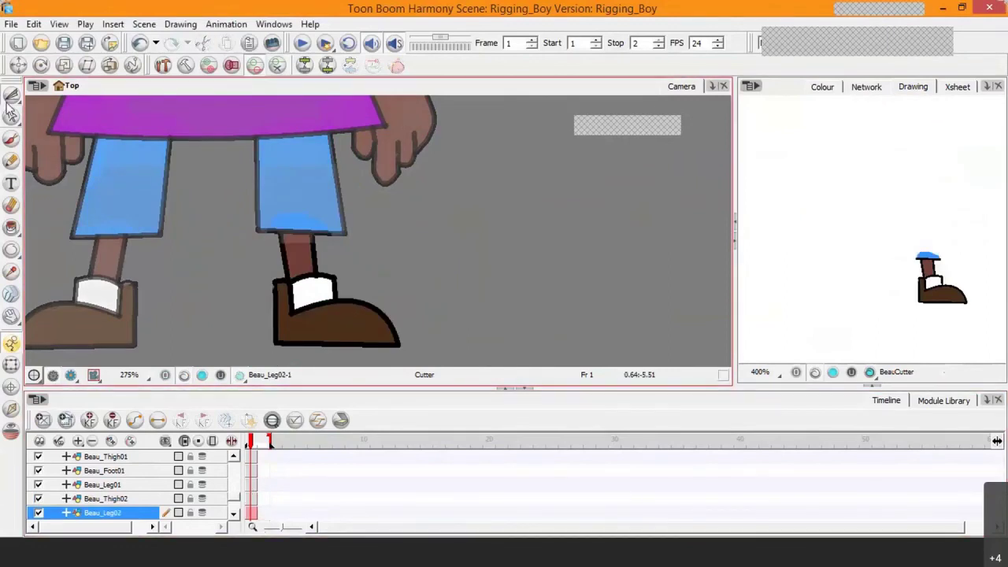
Step: Cut around the sock and shoe on the Beau_Leg02 layer and create a drawing layer named Beau_Foot02, leaving the source artwork uncut
{"action": "mouse_move", "coordinate": [242, 309]}
{"action": "left_mouse_down"}
{"action": "mouse_move", "coordinate": [263, 350]}
{"action": "mouse_move", "coordinate": [420, 364]}
{"action": "mouse_move", "coordinate": [376, 282]}
{"action": "mouse_move", "coordinate": [344, 266]}
{"action": "mouse_move", "coordinate": [263, 283]}
{"action": "mouse_move", "coordinate": [247, 338]}
{"action": "mouse_move", "coordinate": [225, 331]}
{"action": "left_mouse_up"}
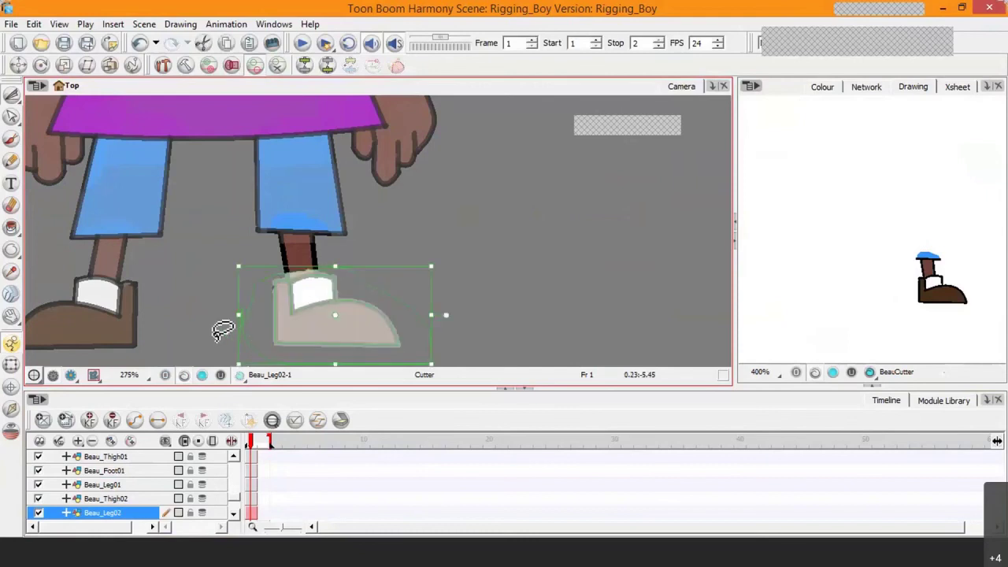
{"action": "key", "text": "F9"}
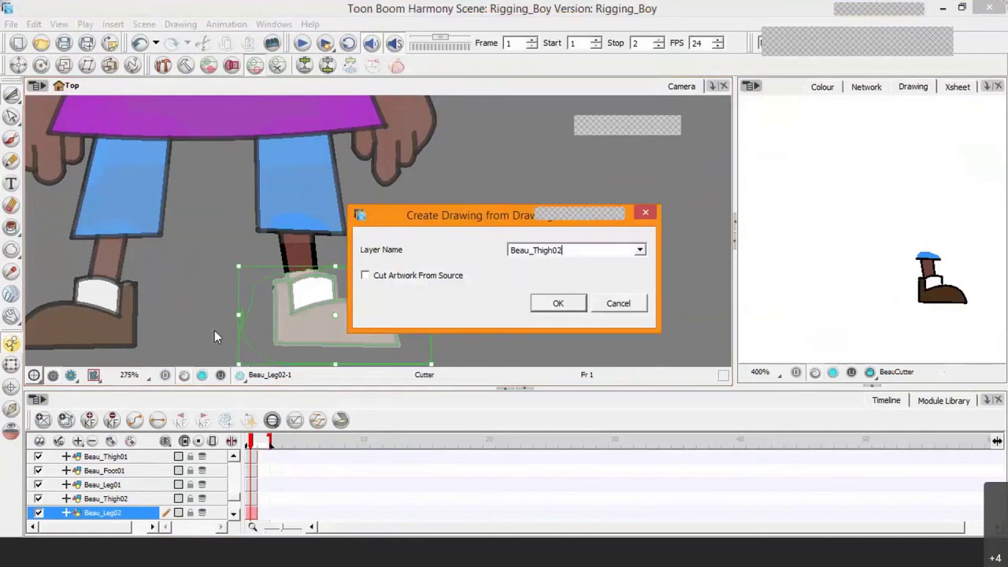
{"action": "key", "text": "Left"}
{"action": "key", "text": "Left"}
{"action": "key", "text": "BackSpace"}
{"action": "key", "text": "BackSpace"}
{"action": "key", "text": "BackSpace"}
{"action": "key", "text": "BackSpace"}
{"action": "key", "text": "BackSpace"}
{"action": "type", "text": "Foot"}
{"action": "left_click", "coordinate": [561, 304]}
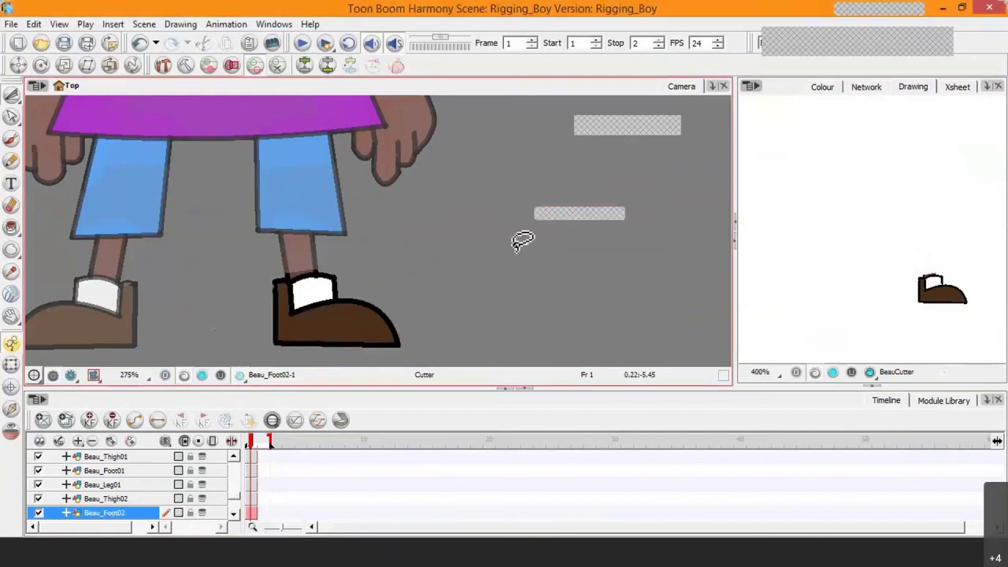
{"action": "scroll", "coordinate": [494, 237], "scroll_direction": "down", "scroll_amount": 1}
{"action": "scroll", "coordinate": [494, 237], "scroll_direction": "down", "scroll_amount": 5}
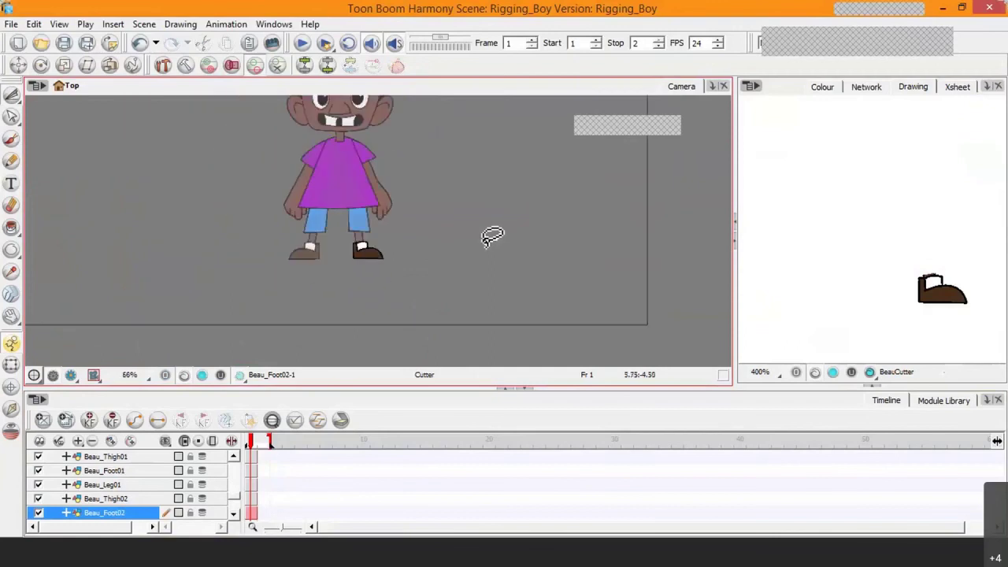
{"action": "key", "text": "space"}
{"action": "left_click_drag", "start_coordinate": [470, 215], "coordinate": [491, 236]}
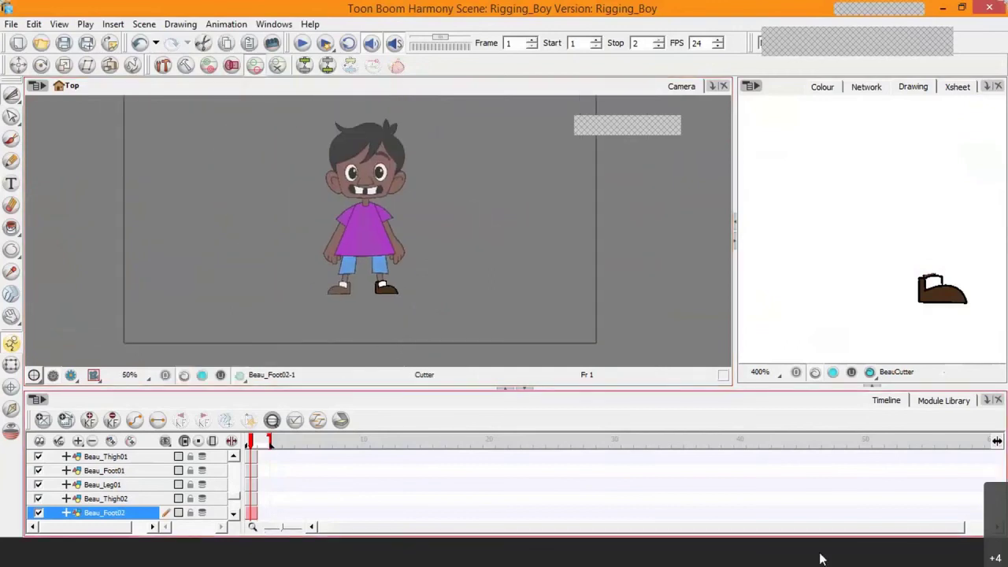
Step: Switch to the PowerPoint rigging presentation and start the slide show at the Step 6 slide about cutting up the character
{"action": "left_click", "coordinate": [820, 559]}
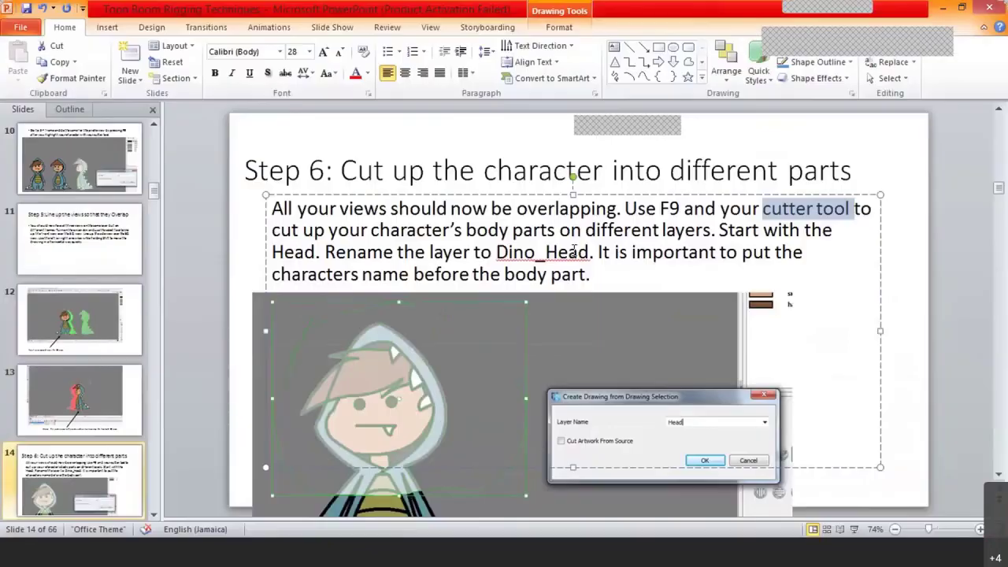
{"action": "left_click", "coordinate": [466, 130]}
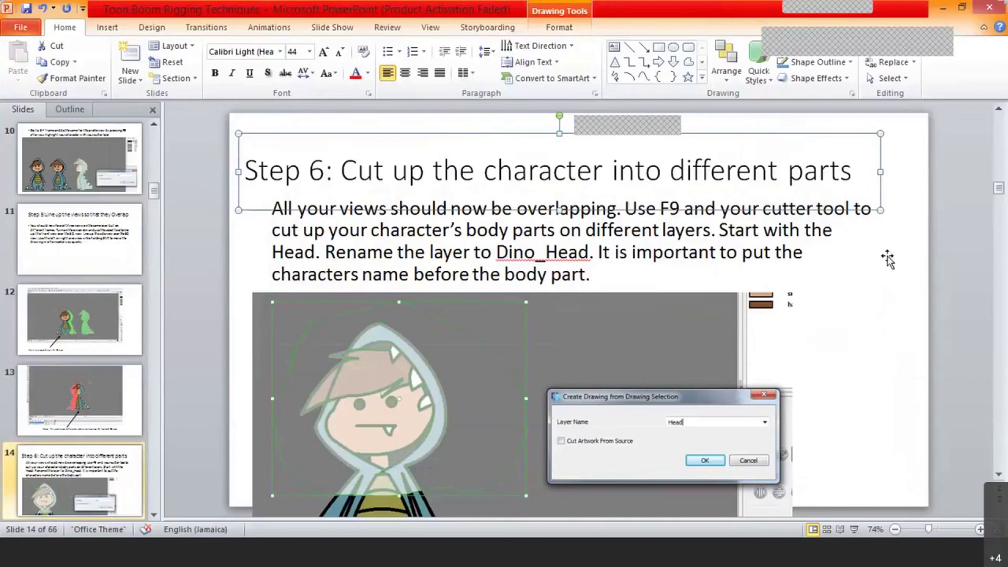
{"action": "left_click", "coordinate": [912, 254]}
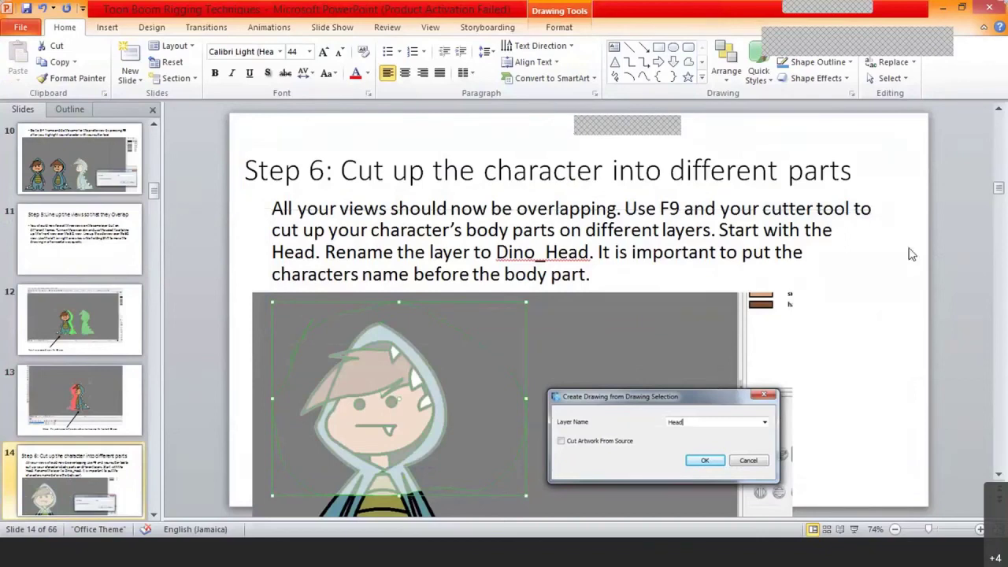
{"action": "left_click", "coordinate": [854, 530]}
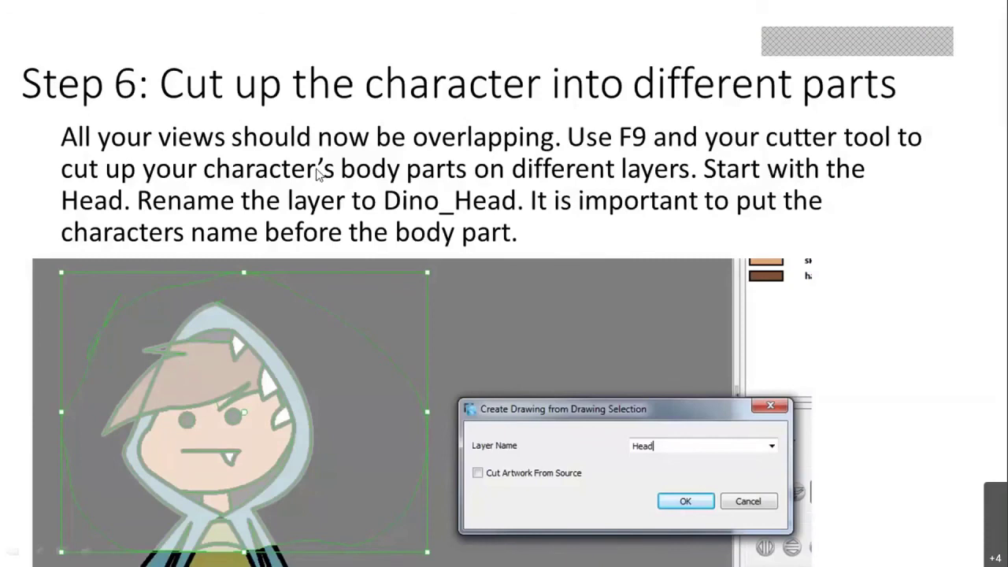
Step: Read through the slides on mouth and eye layer naming, Step 7 body-part cleanup, example parts and the timeline layer list
{"action": "left_click", "coordinate": [297, 205]}
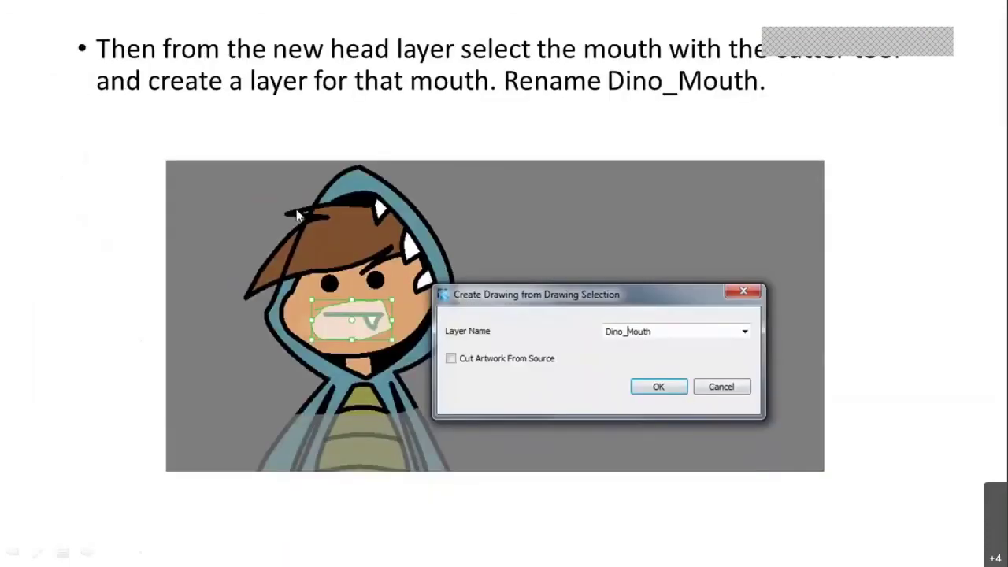
{"action": "left_click", "coordinate": [441, 350]}
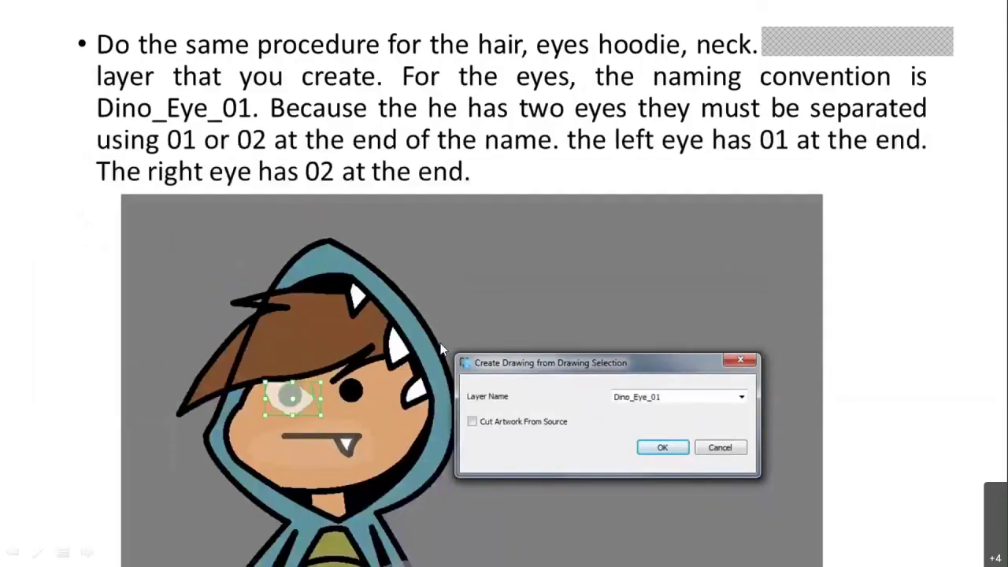
{"action": "left_click", "coordinate": [441, 350]}
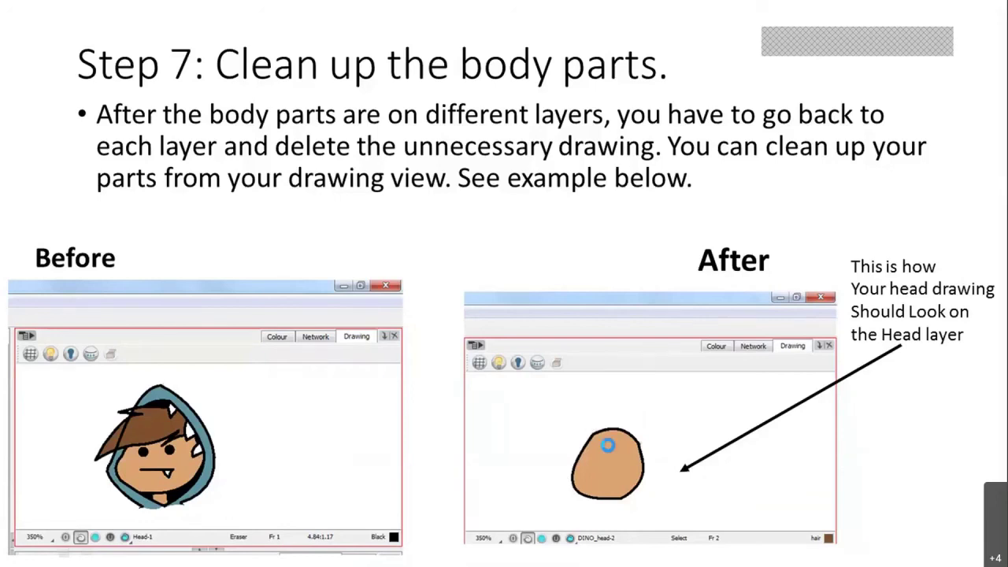
{"action": "left_click", "coordinate": [607, 446]}
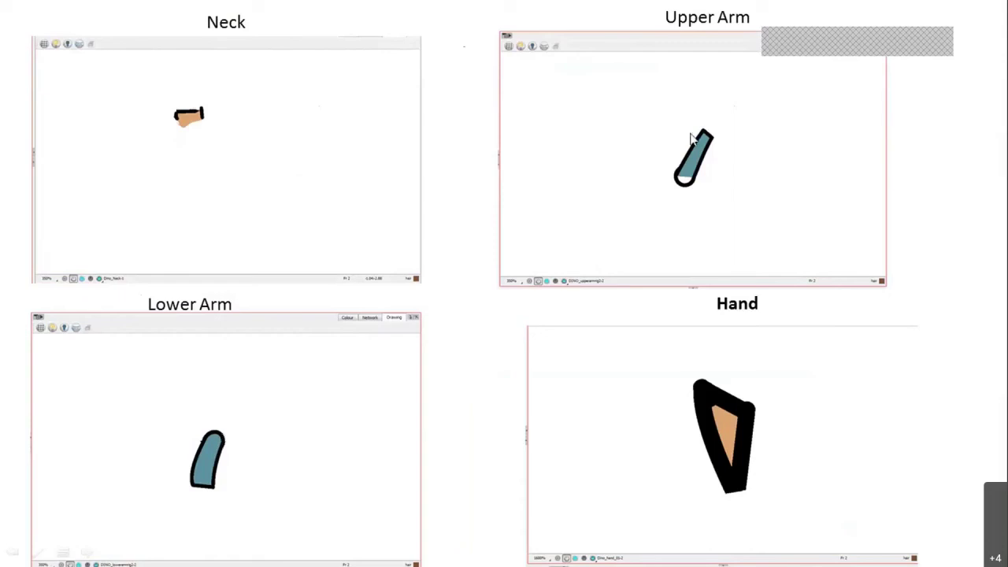
{"action": "left_click", "coordinate": [733, 431]}
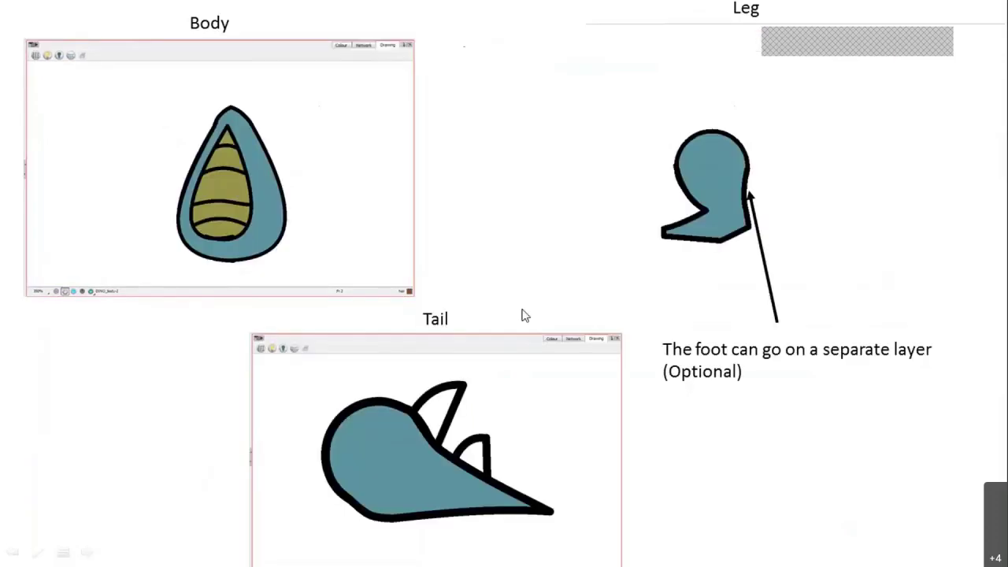
{"action": "left_click", "coordinate": [405, 444]}
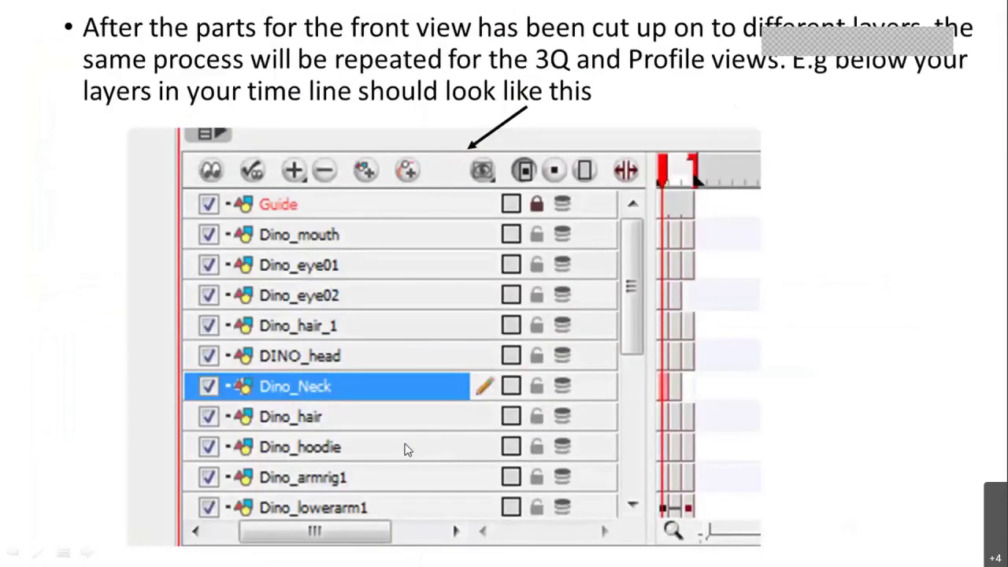